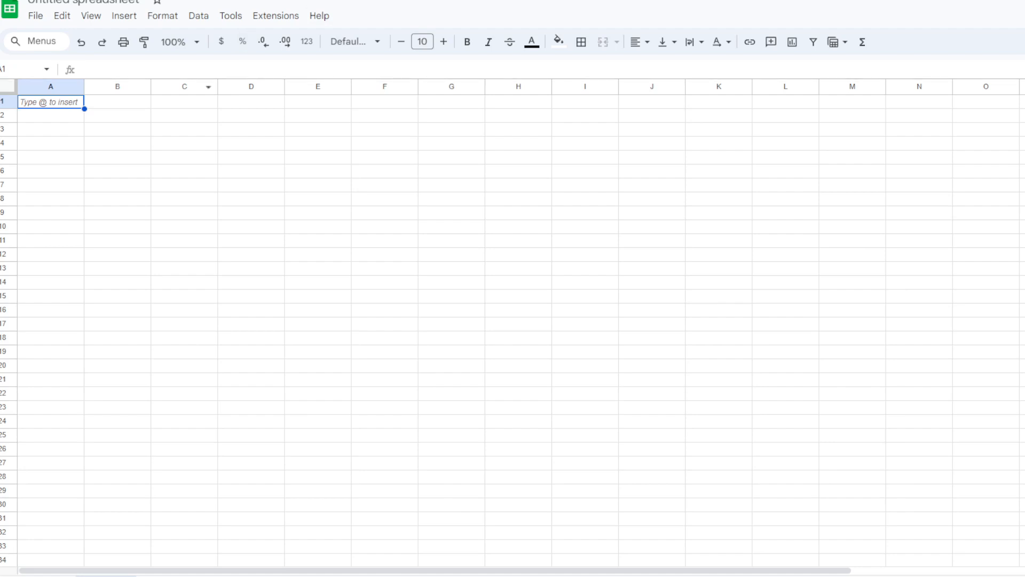
- Widen column A to about twice its width and enter the header App in A1
left_click_drag(84, 87, 153, 90)
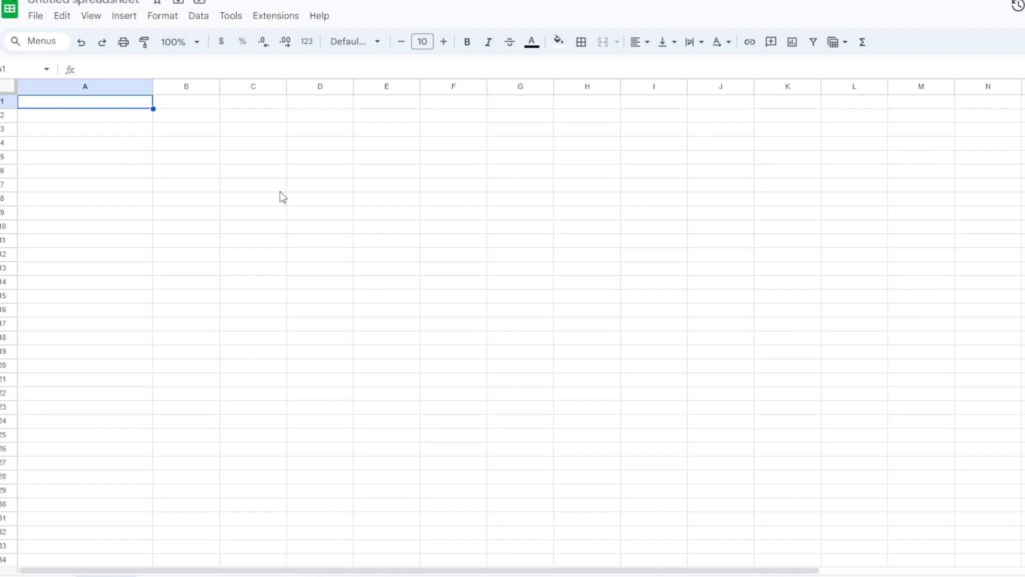
type("App")
key("Tab")
key("Left")
key("Right")
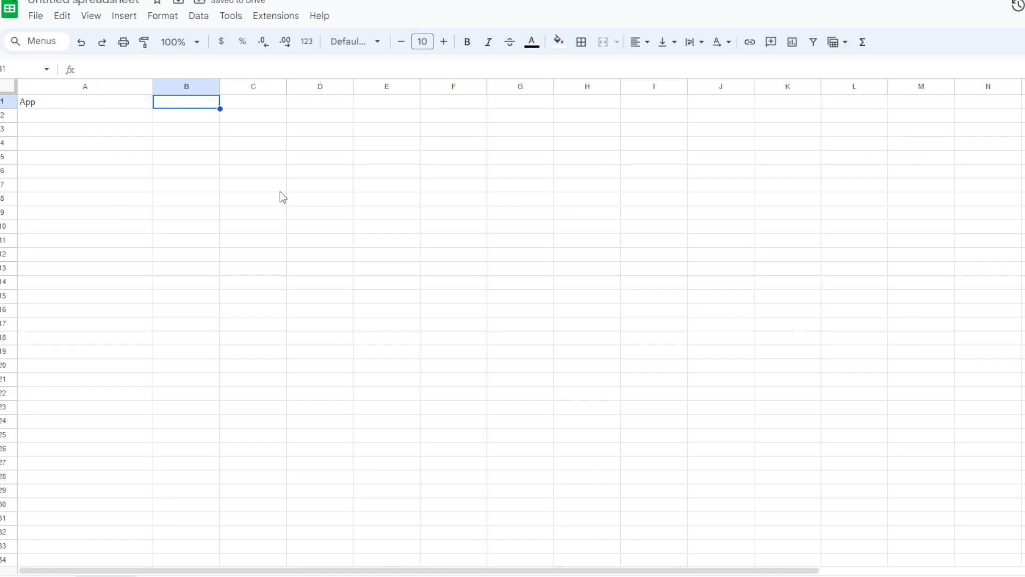
- Enter the headers Currency, Conversion and $ in cells B1 through D1
type("Currency")
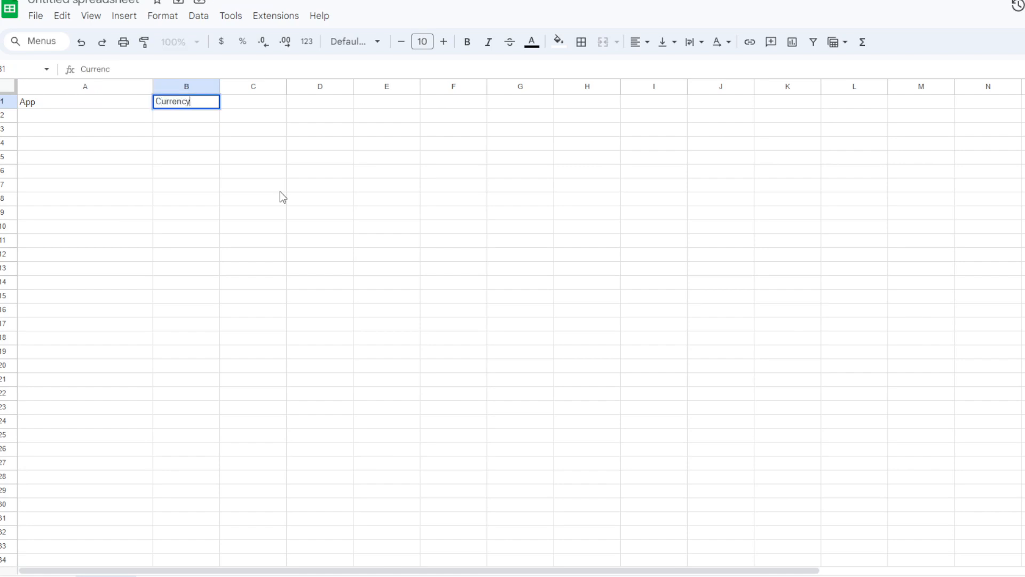
key("Tab")
type("Con")
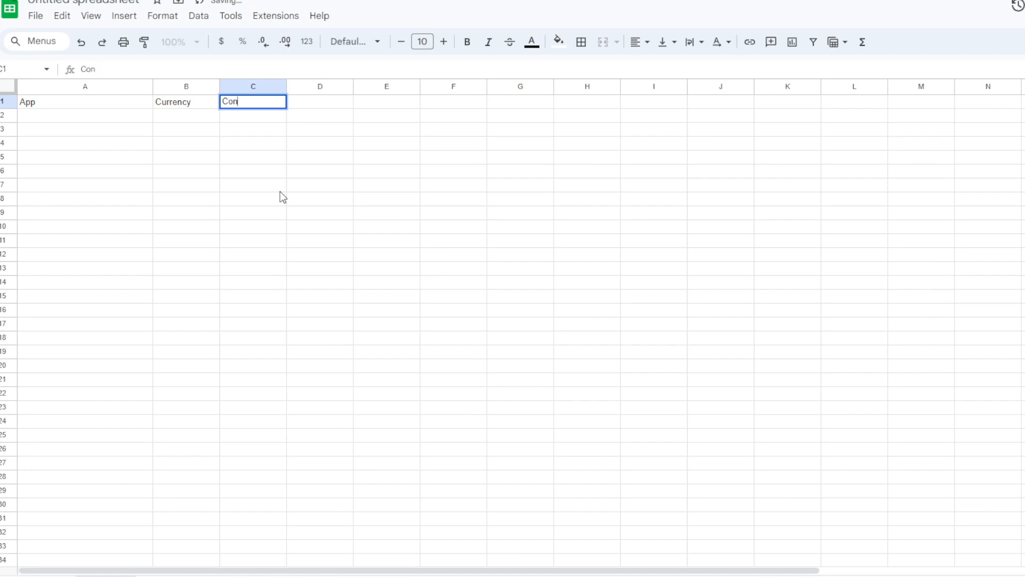
type("version")
key("Tab")
type("$")
key("Tab")
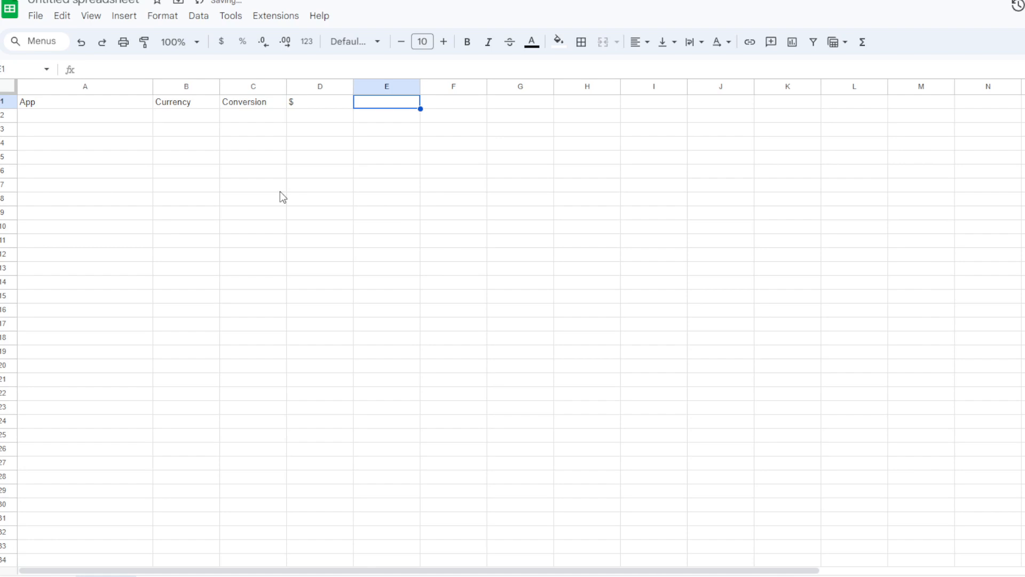
key("Left")
key("Left")
key("Left")
key("Right")
key("Left")
key("Right")
key("Right")
key("Left")
key("Left")
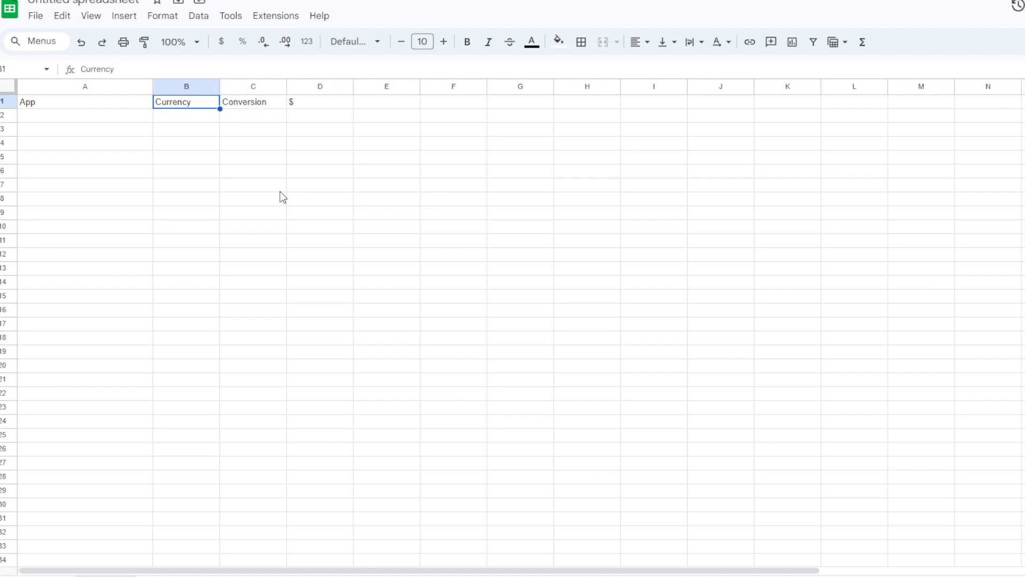
key("Left")
key("Right")
key("Down")
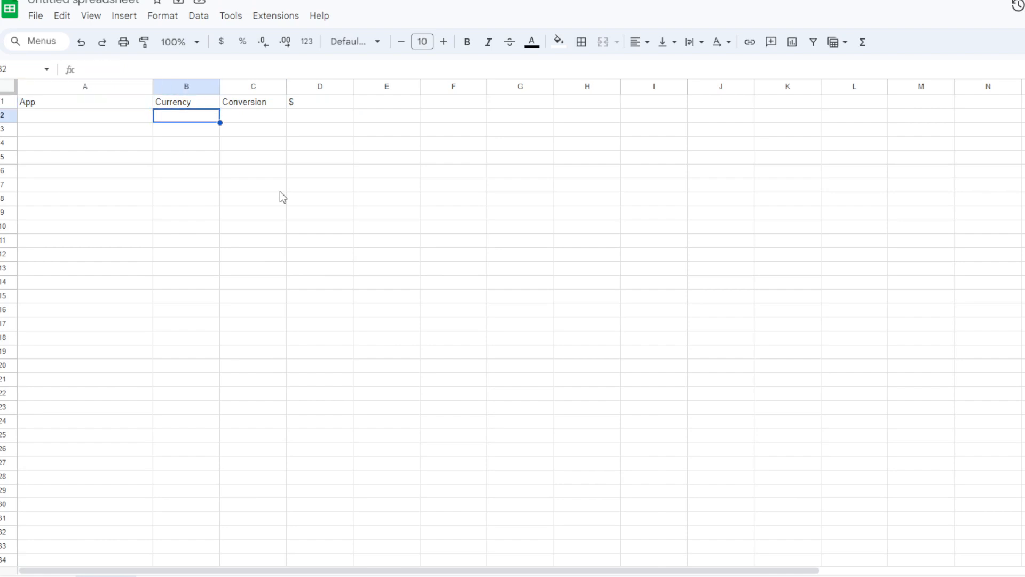
key("Up")
key("Right")
key("Down")
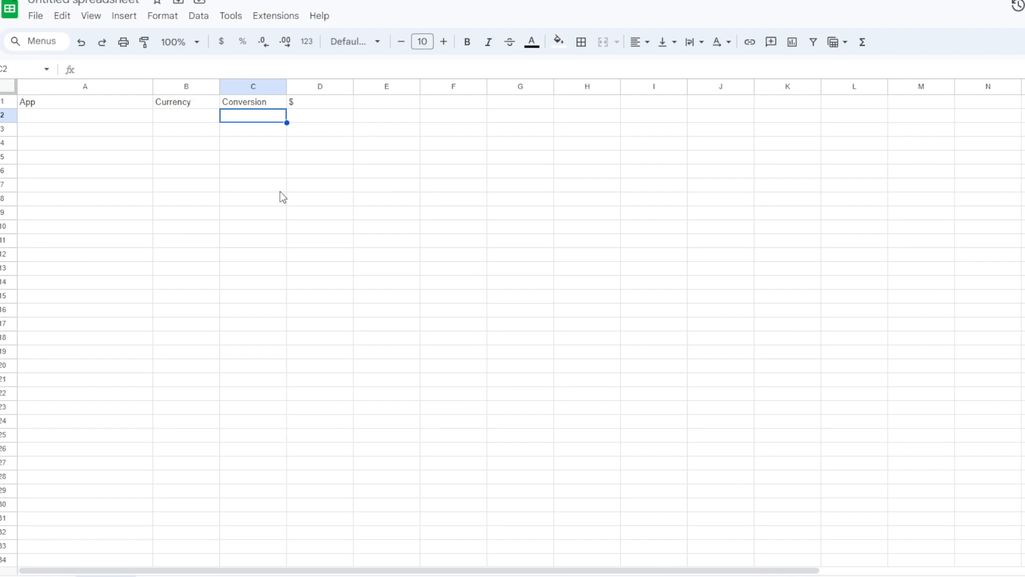
- Fill in the first app row with Bridge Money in A2, currency 1204 in B2 and conversion 100 in C2
key("Left")
key("Left")
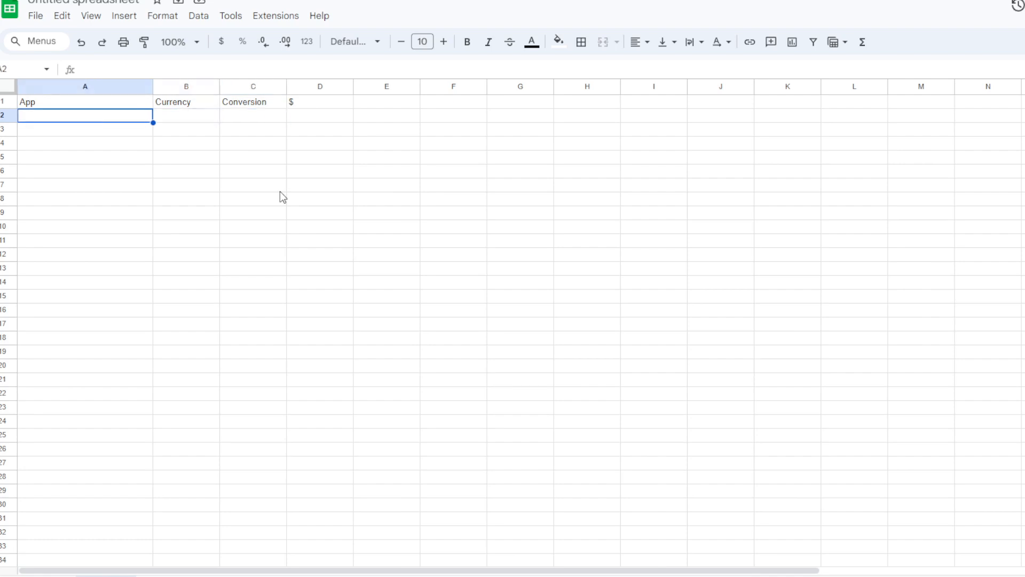
type("Bridge Money")
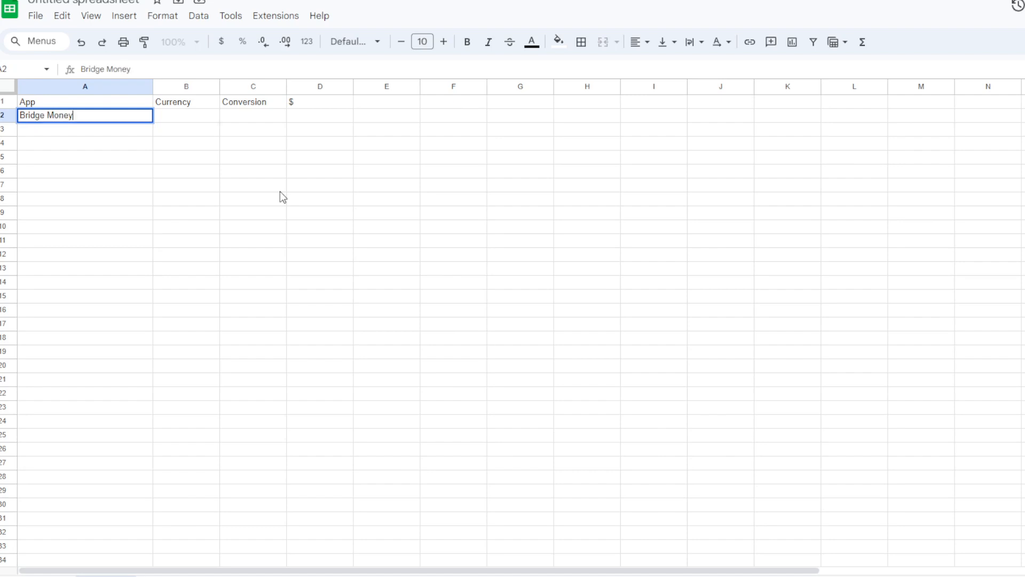
key("Tab")
key("Right")
key("Left")
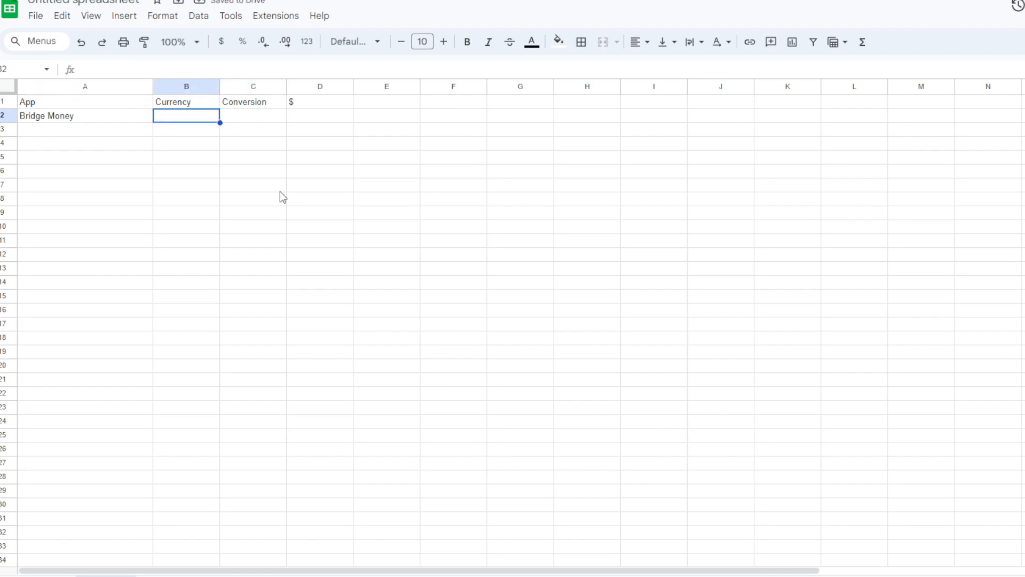
type("1204")
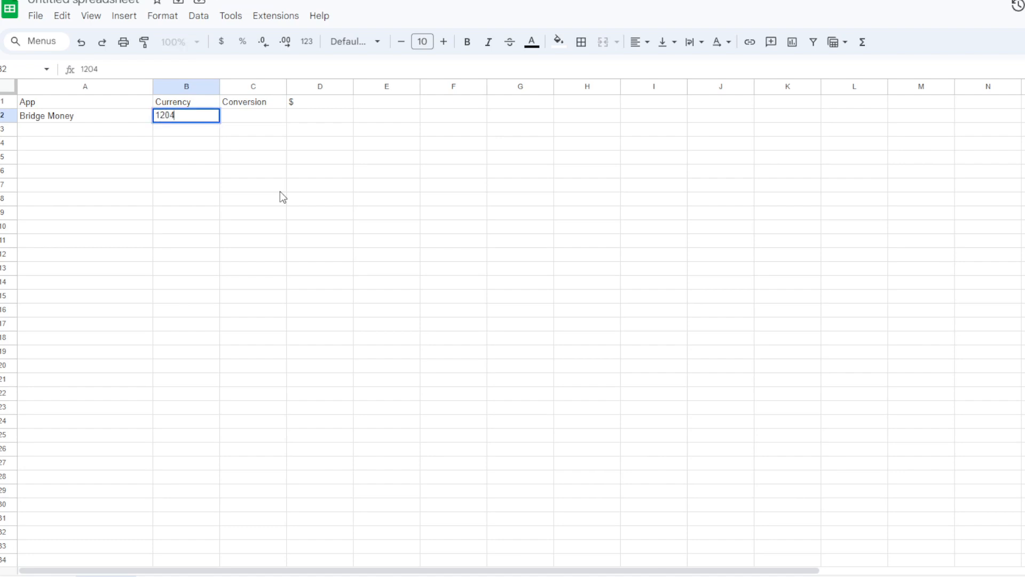
key("Tab")
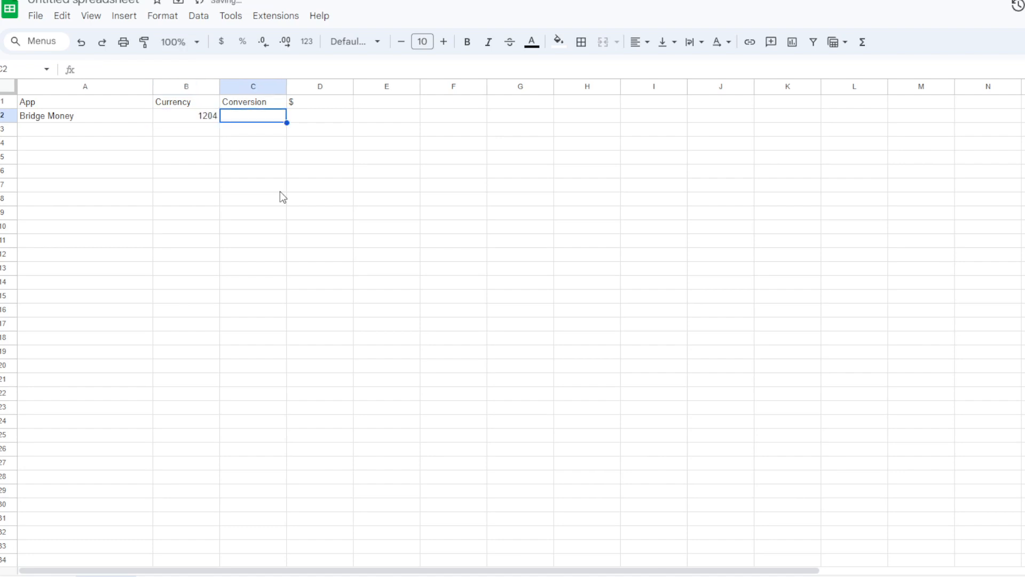
type("100")
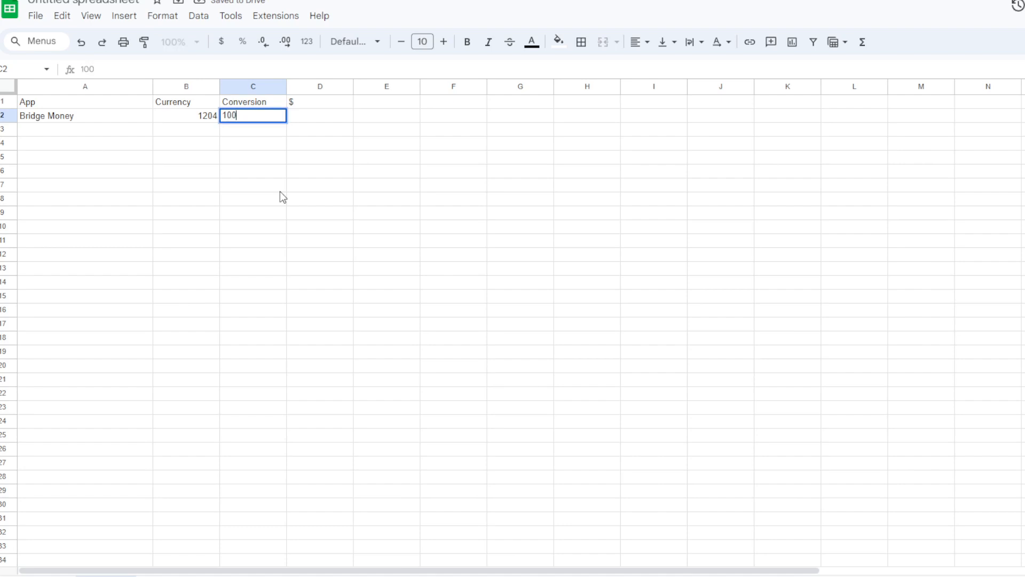
key("Tab")
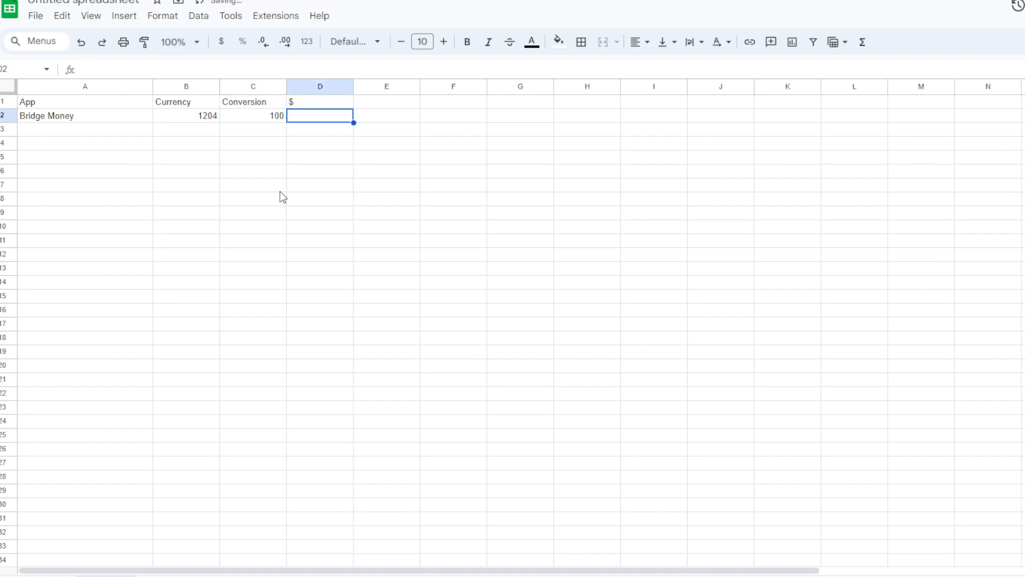
- Calculate Bridge Money's dollar value in D2 with the formula =B2/C2 and format it as currency
type("=b2/c2")
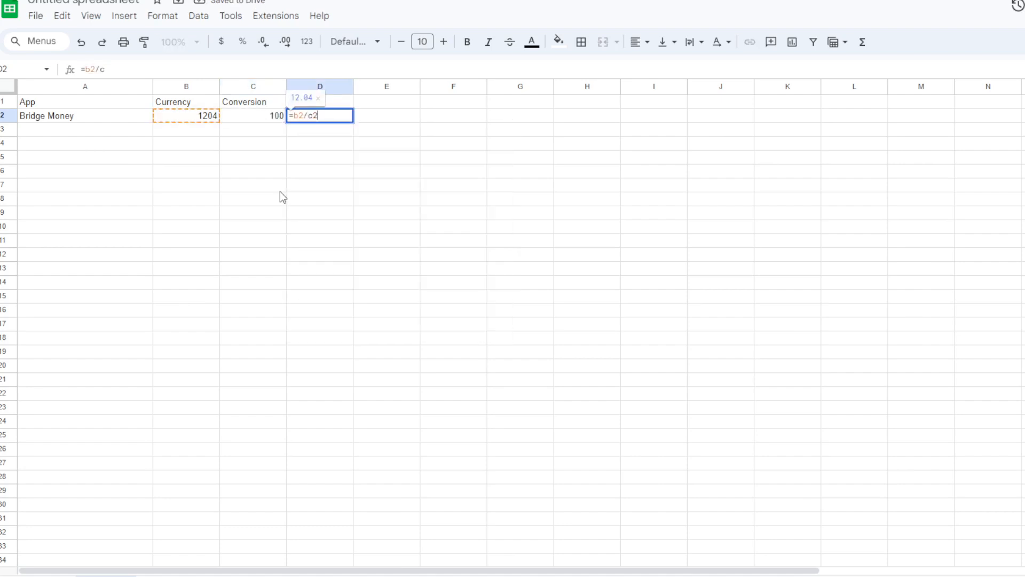
key("Return")
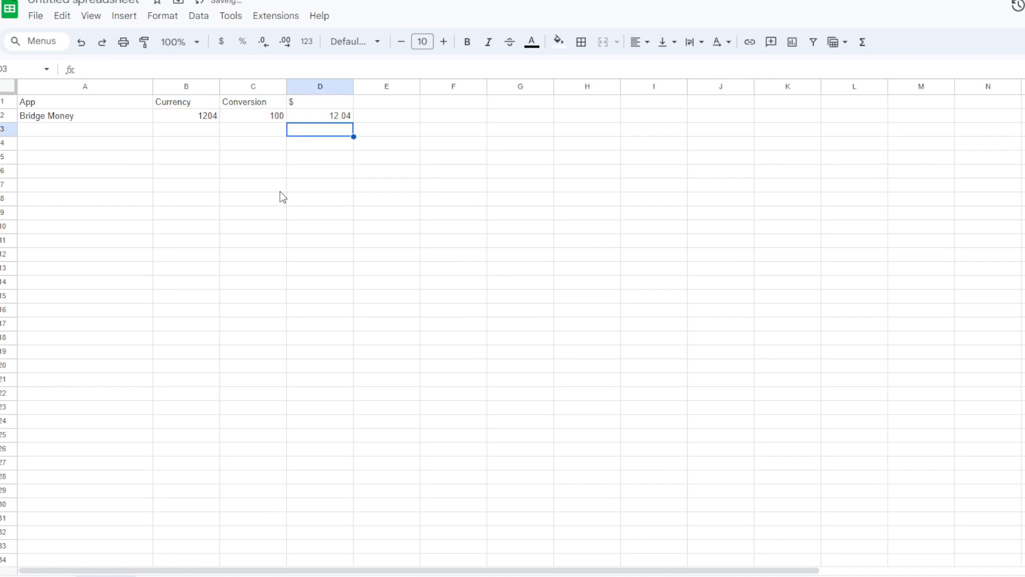
left_click(342, 121)
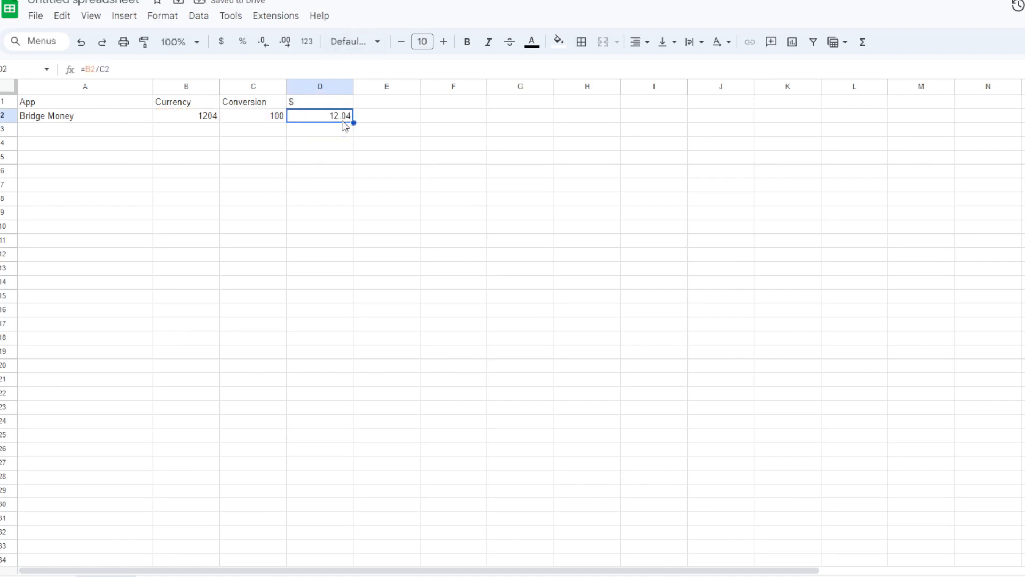
left_click(221, 41)
- Fill in the second app row with Cashwalk in A3, currency 2554 in B3 and conversion 600 in C3
left_click(221, 116)
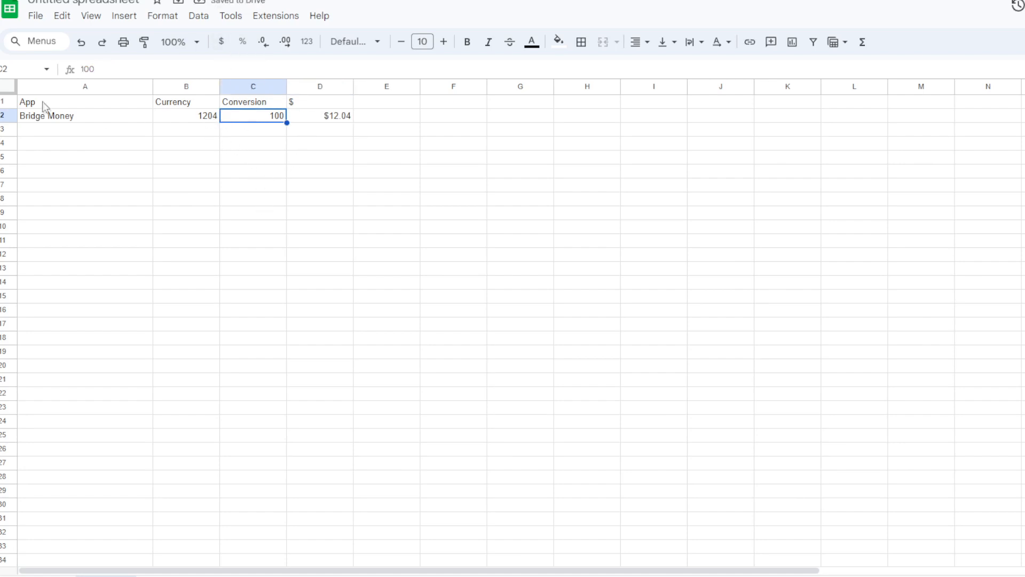
left_click(72, 118)
left_click(81, 130)
type("Cashwalk")
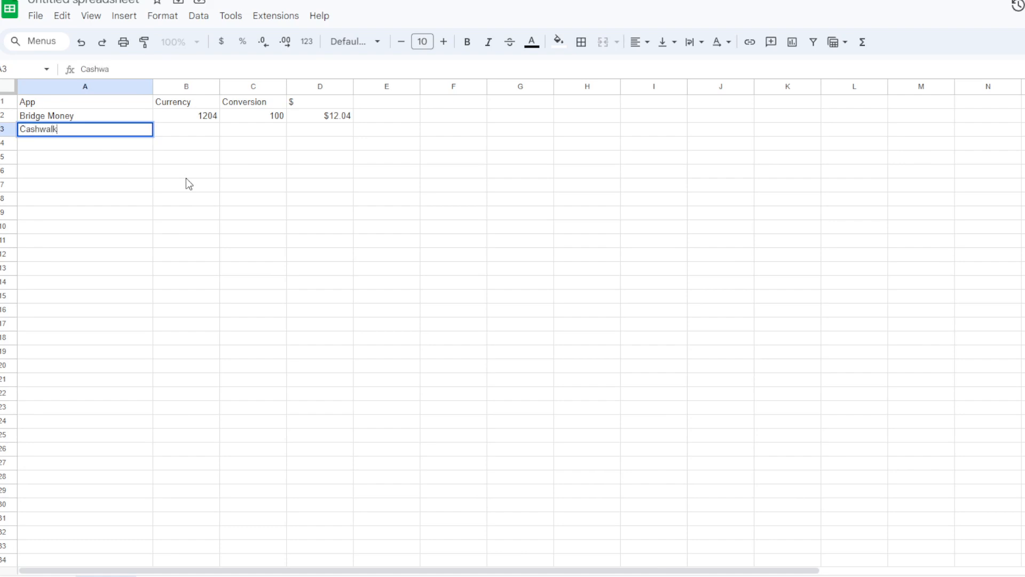
key("Tab")
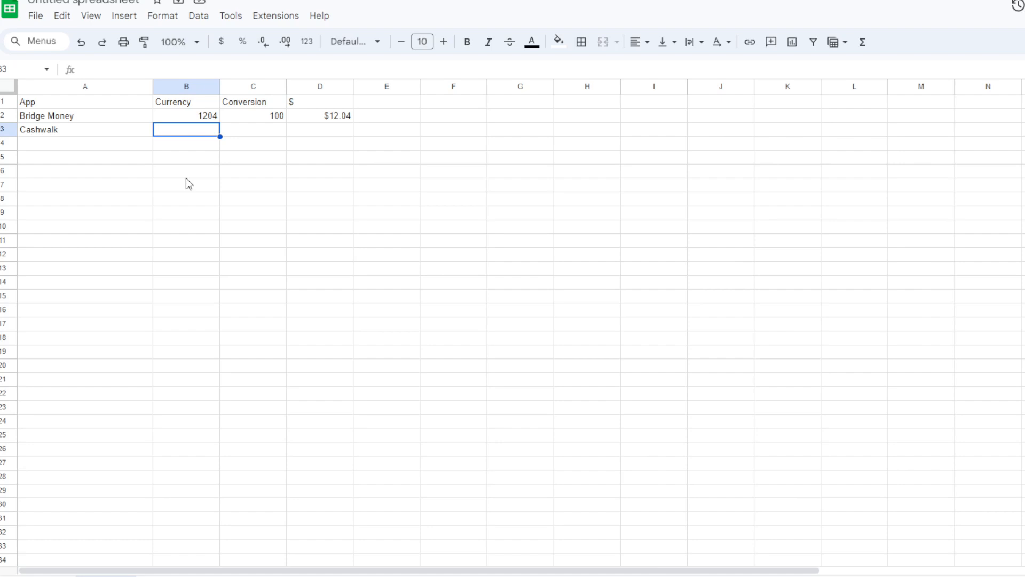
type("2554")
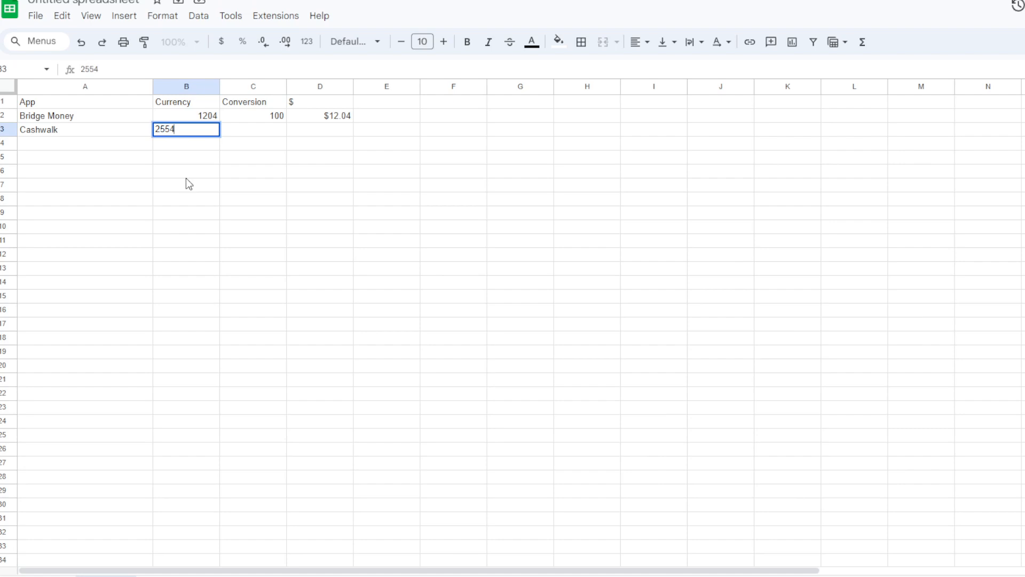
key("Tab")
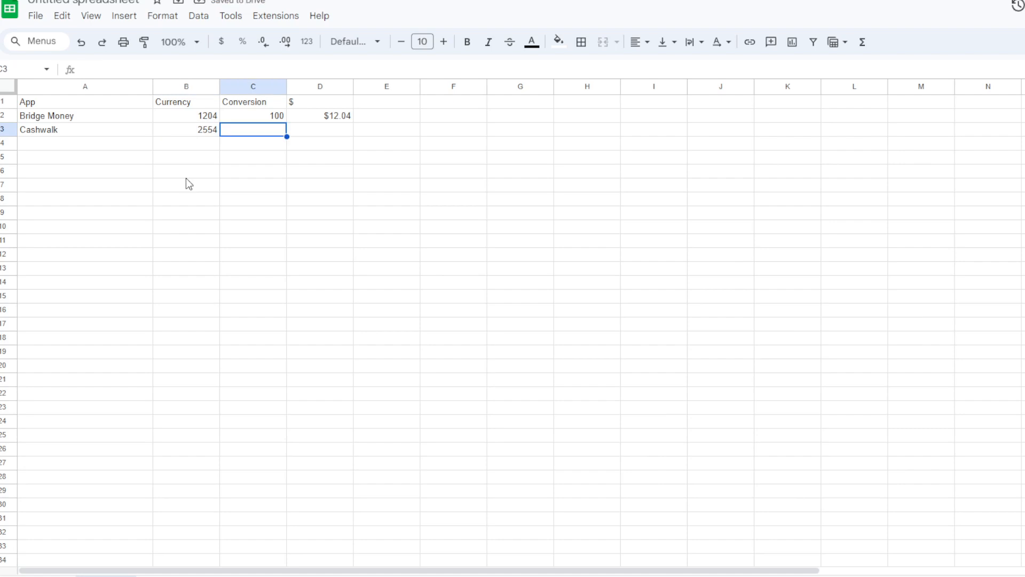
type("600")
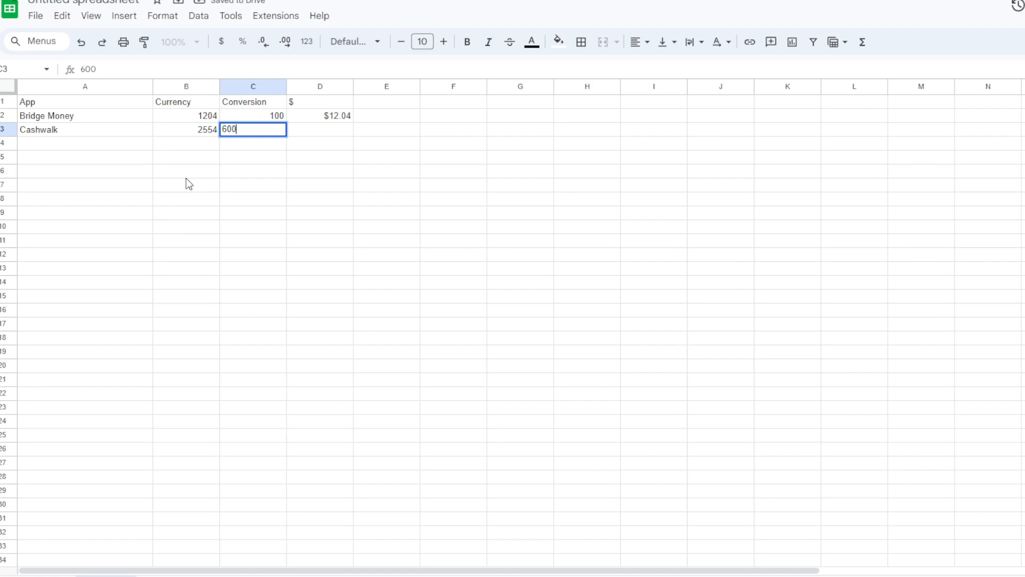
key("Tab")
- Copy the dollar conversion formula from D2 into D3 for the Cashwalk row
key("Up")
key("ctrl+c")
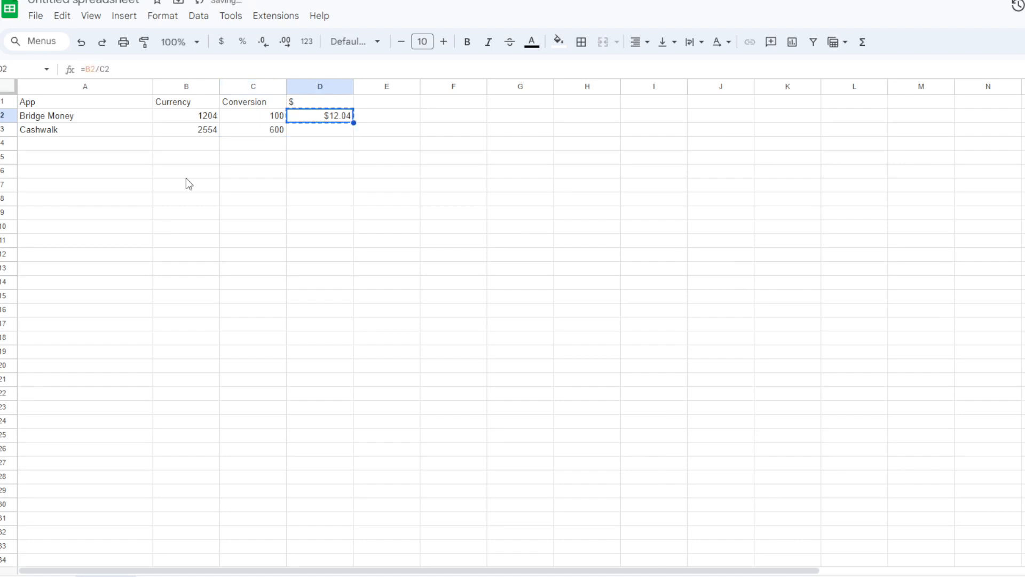
key("Down")
key("ctrl+v")
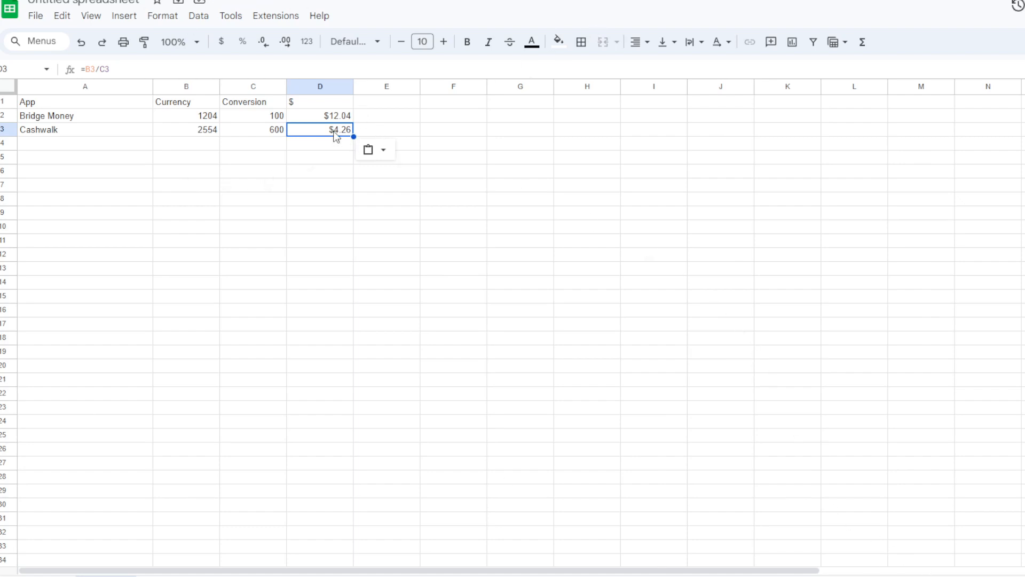
left_click(205, 133)
left_click(212, 117)
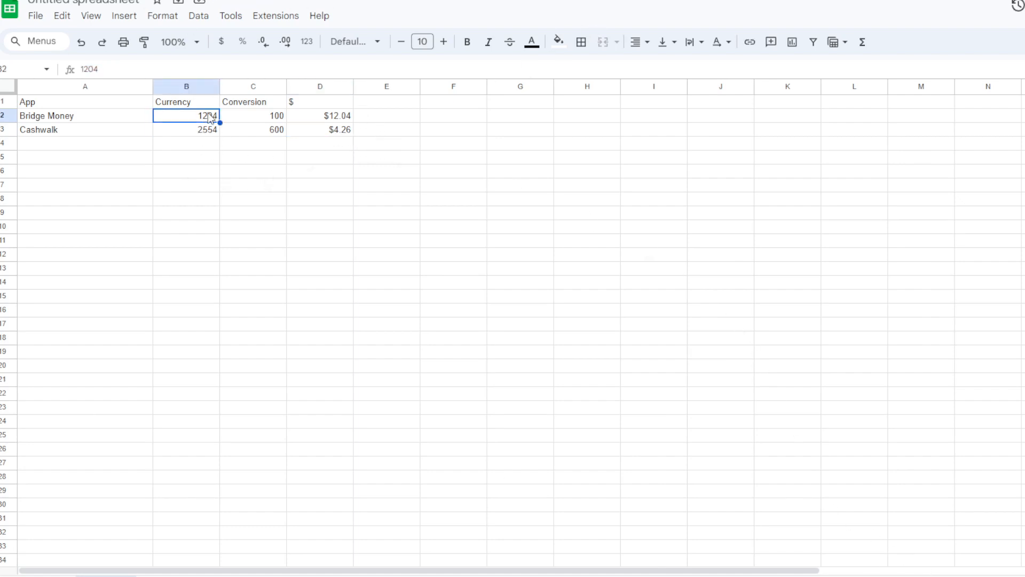
left_click(209, 133)
left_click(212, 118)
key("Down")
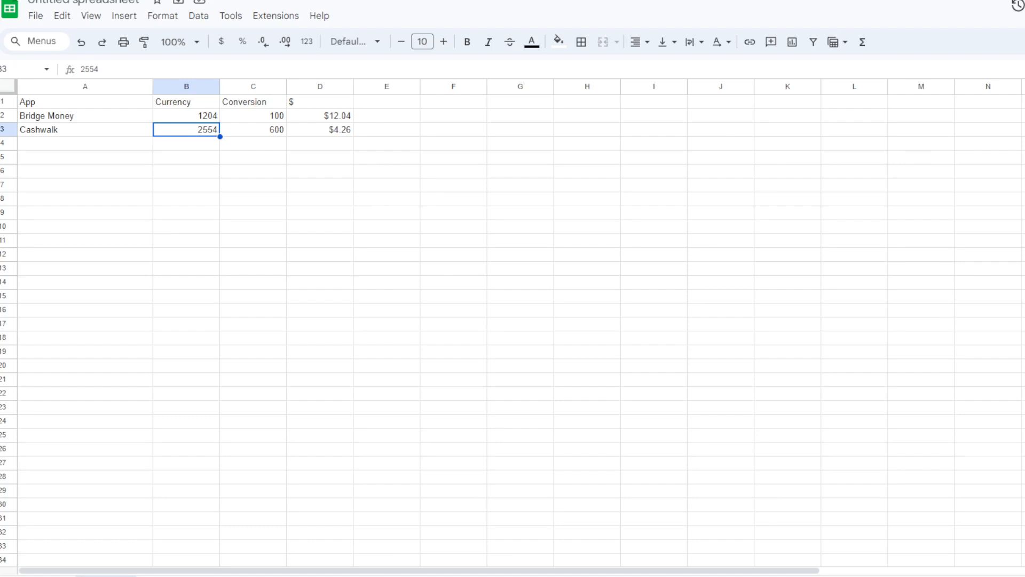
- Rename the D1 header to Cash In $ and add the header Cash Out $ in E1
left_click(315, 118)
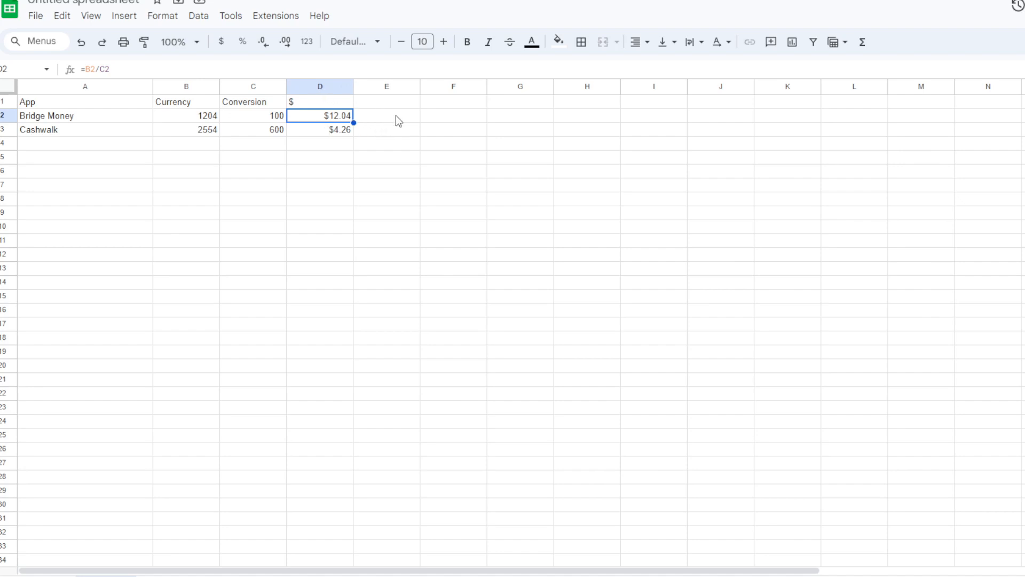
key("Up")
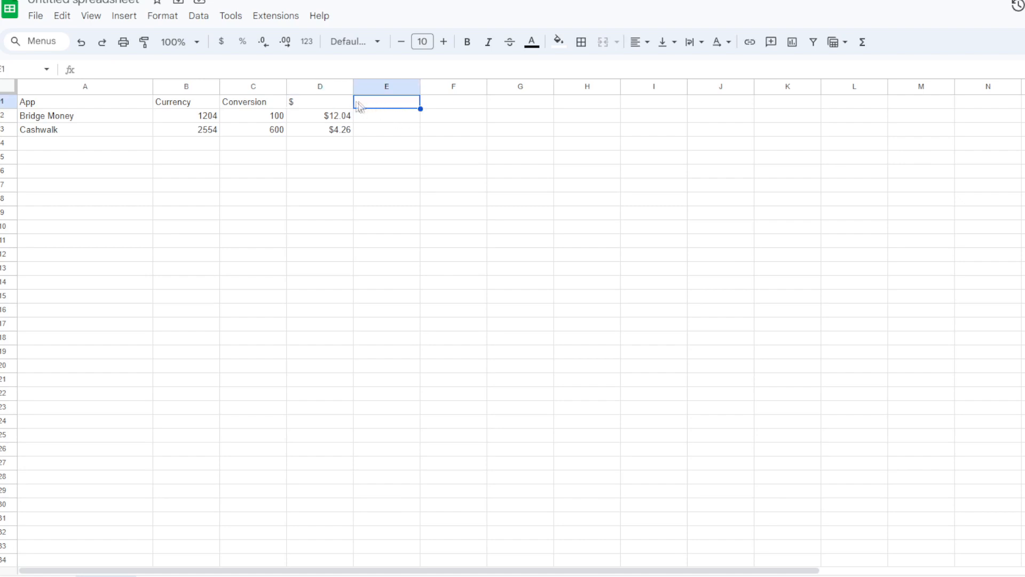
type("Cash In $")
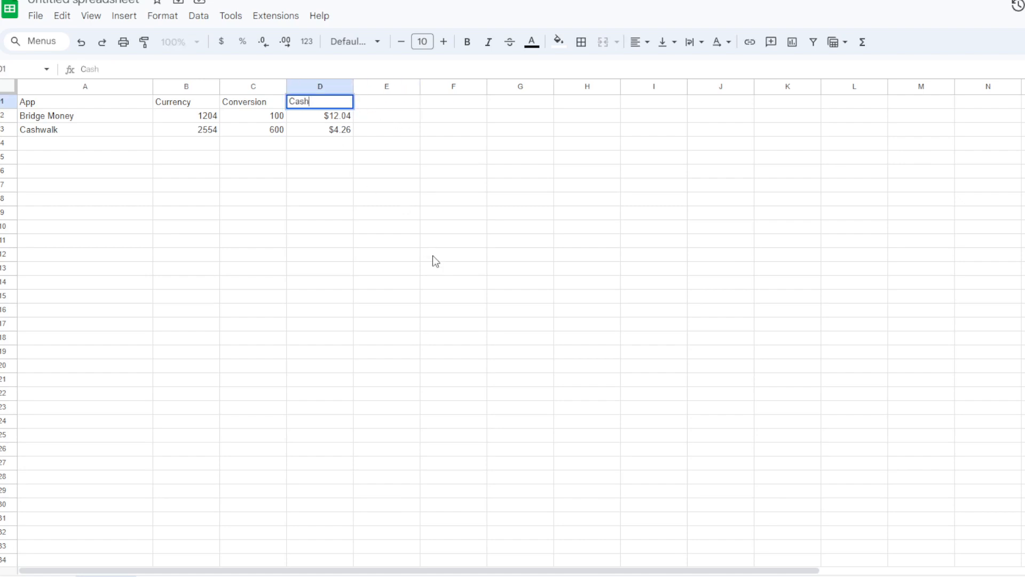
key("Tab")
type("Cash I")
key("BackSpace")
key("BackSpace")
key("BackSpace")
key("BackSpace")
type("sh Out $")
key("Return")
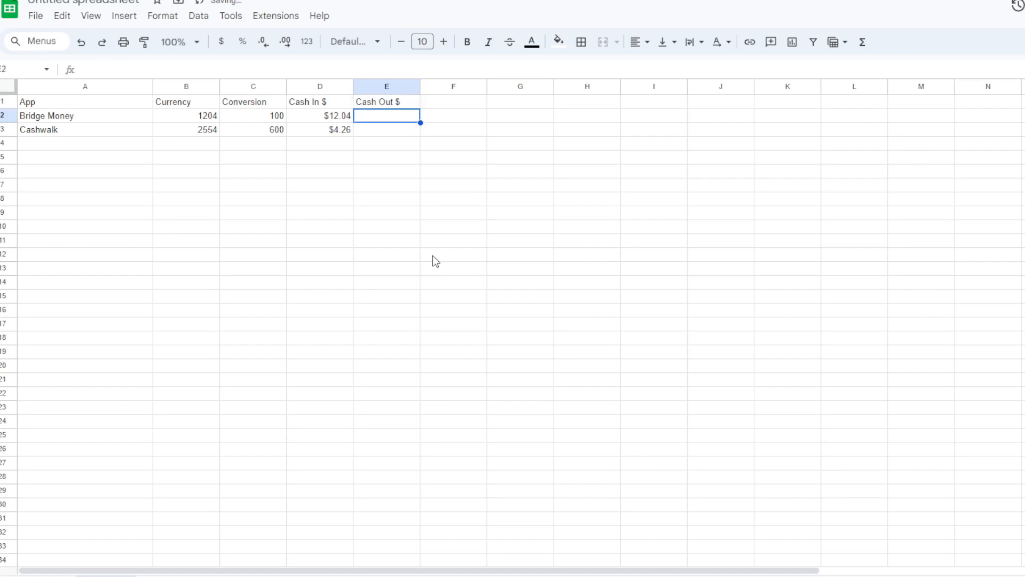
- Enter $0.00 as Bridge Money's cash-out amount in E2
type("$0.00")
key("Return")
key("Up")
left_click(442, 108)
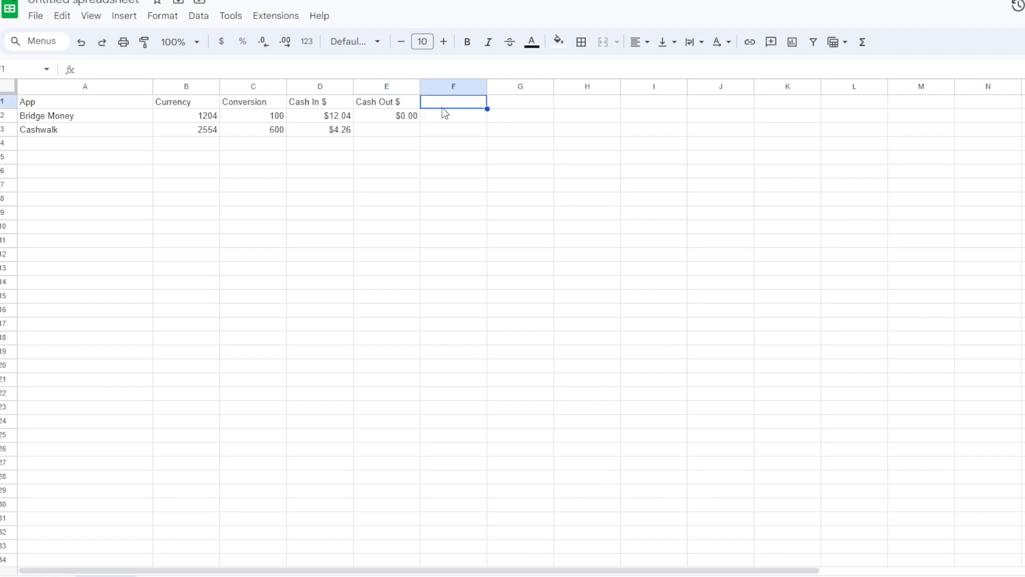
left_click(404, 107)
left_click_drag(86, 128, 332, 133)
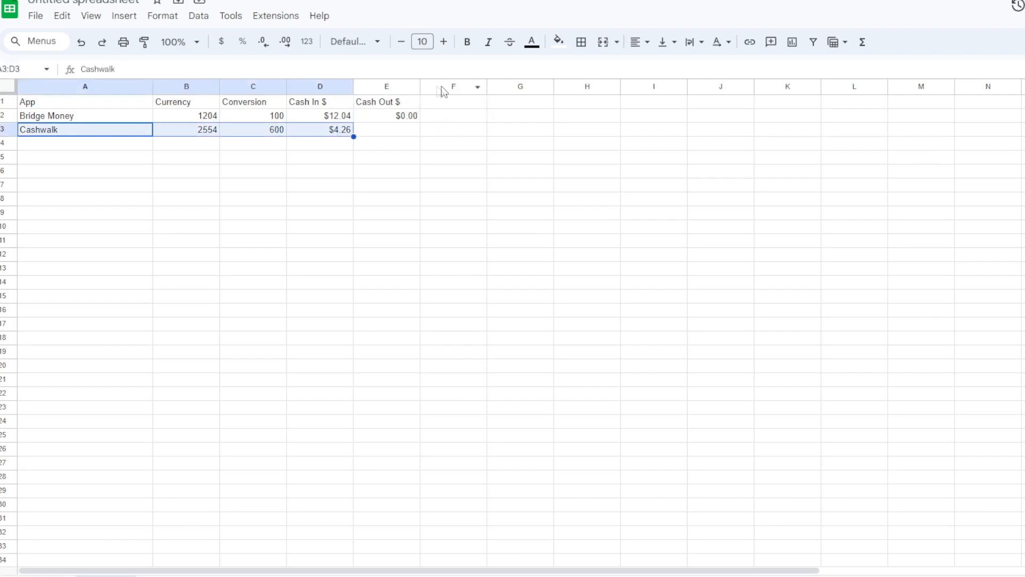
- Replace the E1 header with Gift Cards Available and add the header Cash Out in F1
left_click(399, 105)
type("Gift Cards")
type("Available")
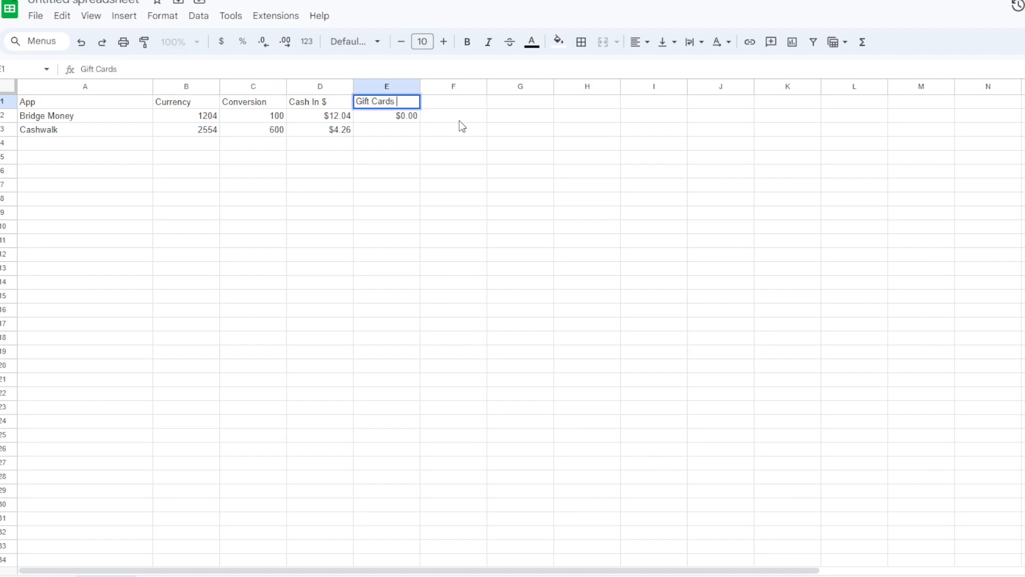
key("Tab")
type("CAsh O")
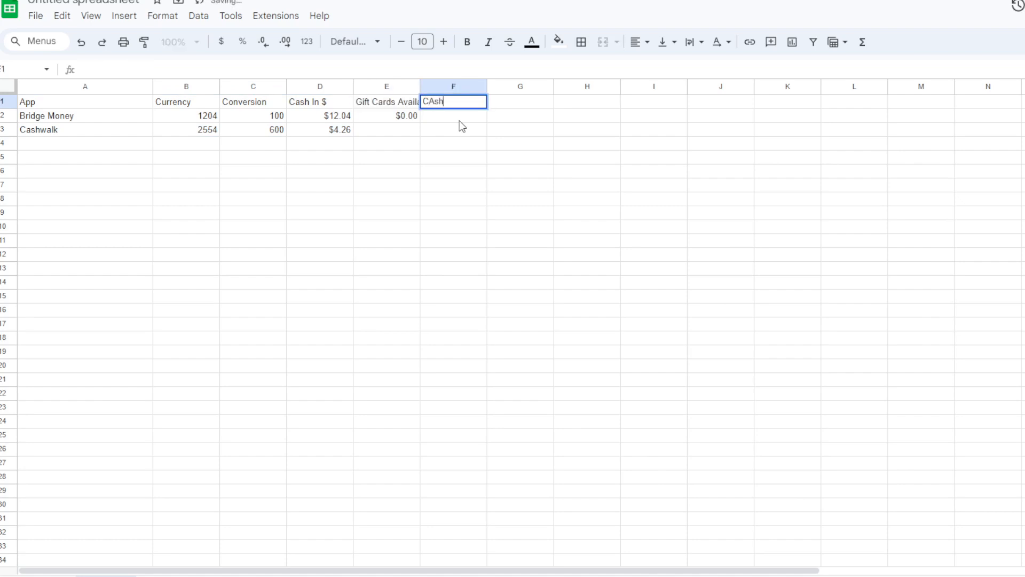
key("BackSpace")
key("BackSpace")
key("BackSpace")
key("BackSpace")
key("BackSpace")
type("ash Out")
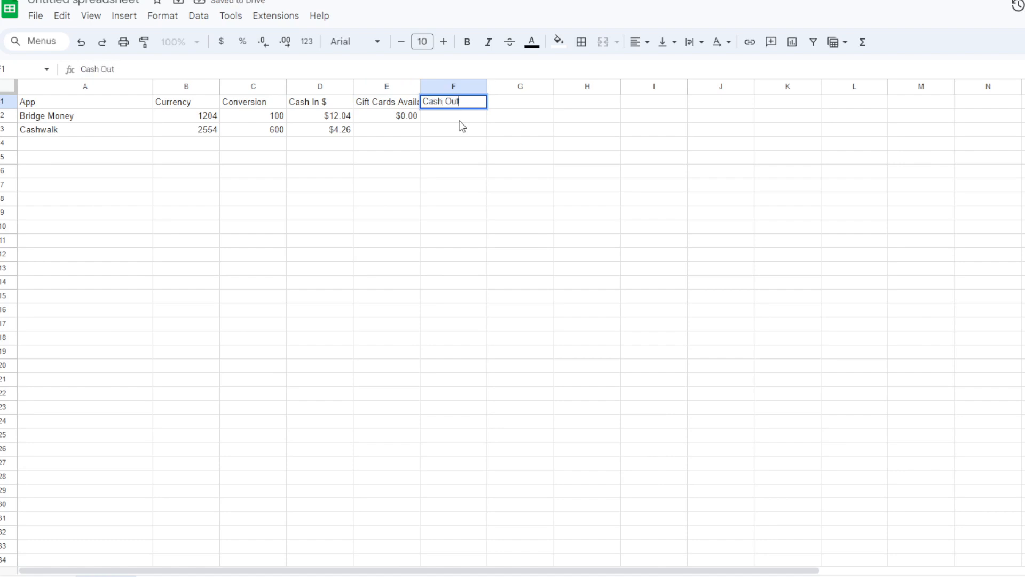
left_click(459, 121)
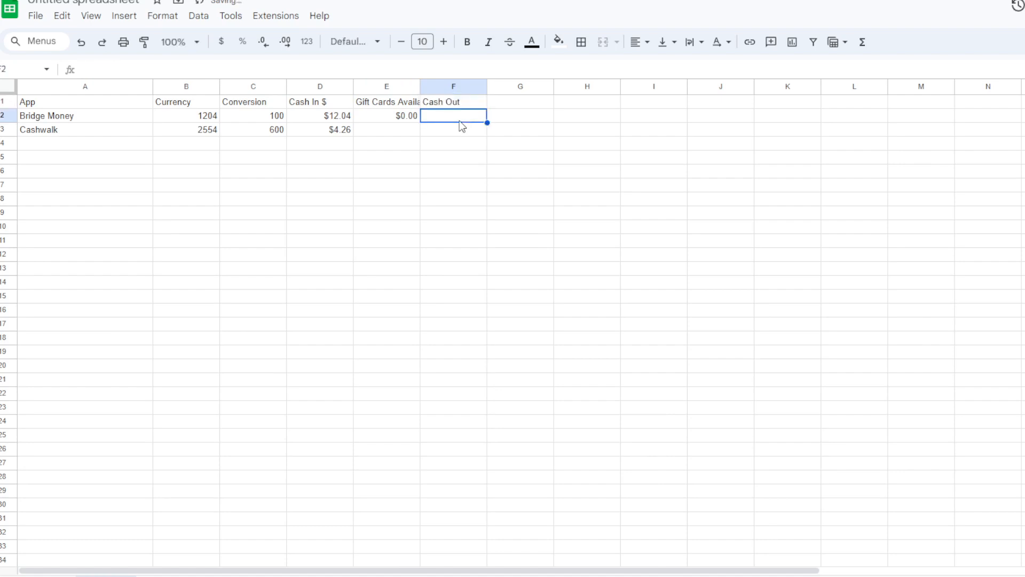
- Widen column E just enough to fit the full Gift Cards Available header
left_click_drag(421, 87, 466, 87)
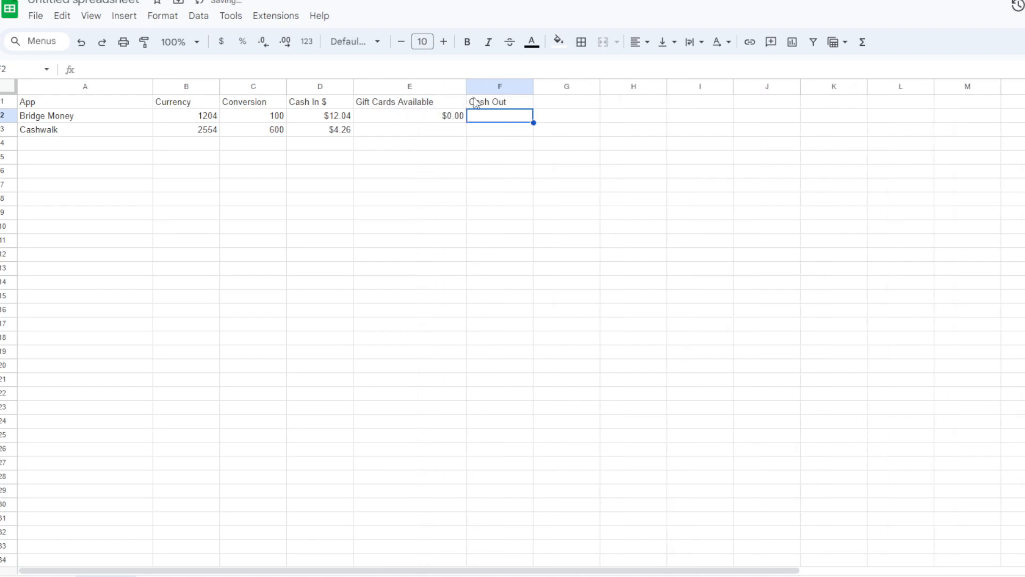
left_click_drag(466, 86, 448, 87)
left_click(430, 120)
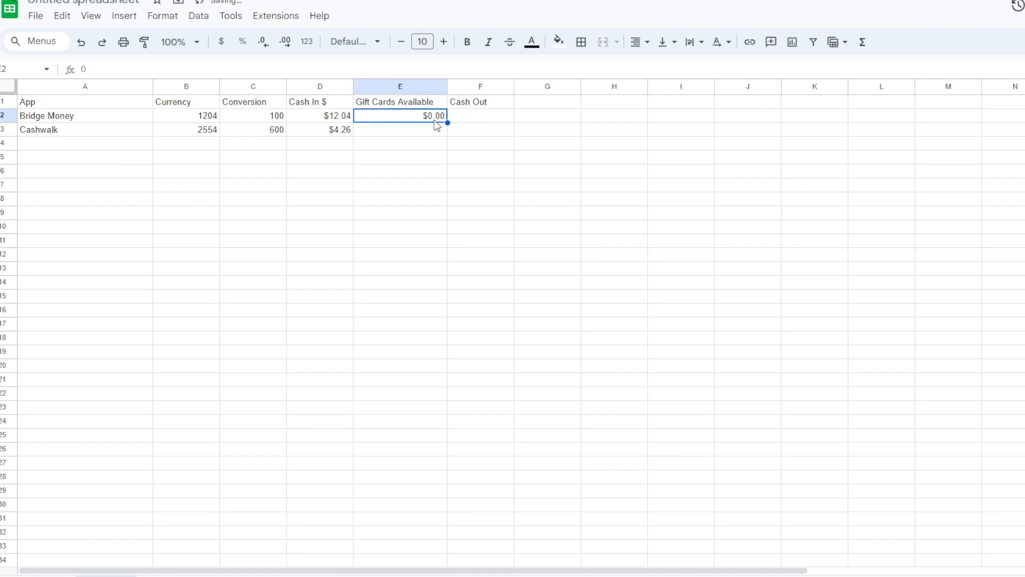
left_click(464, 120)
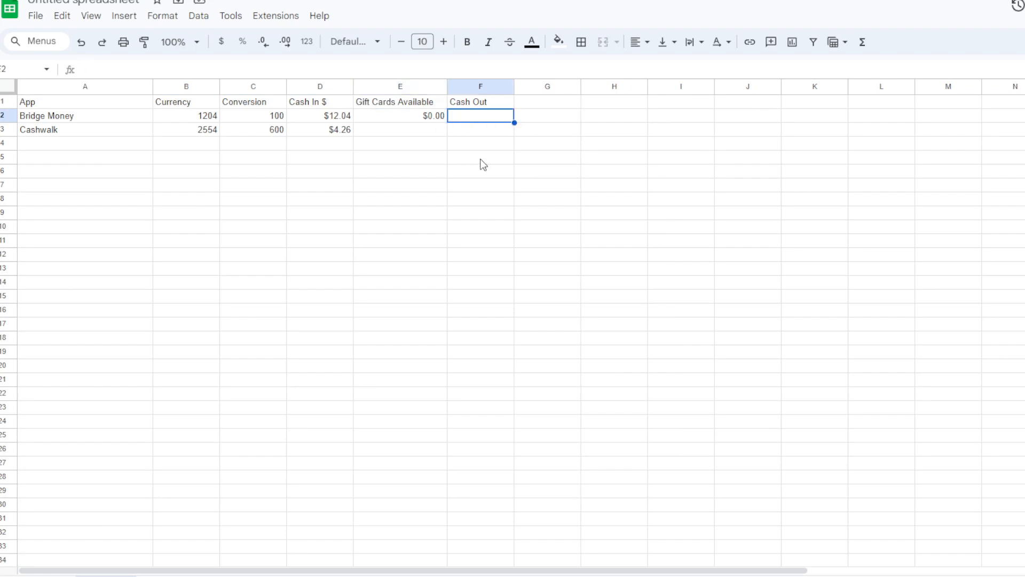
- Fill in the third app row with Atlas Earth in A4, currency 10.57 in B4 and conversion 1 in C4
key("Down")
key("Down")
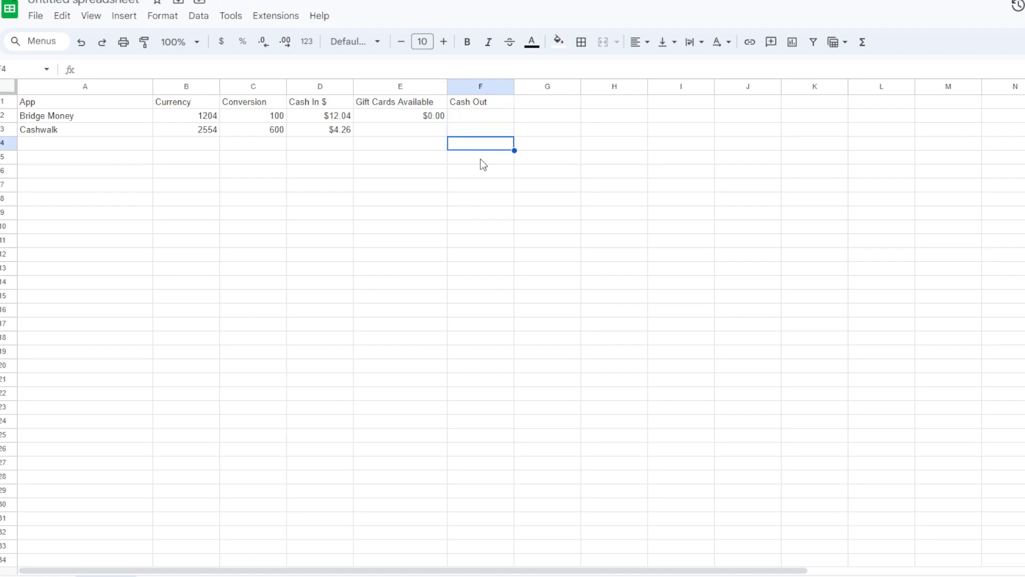
key("Left")
key("Left")
key("Left")
key("Left")
key("Left")
type("Atlas Earth")
key("Tab")
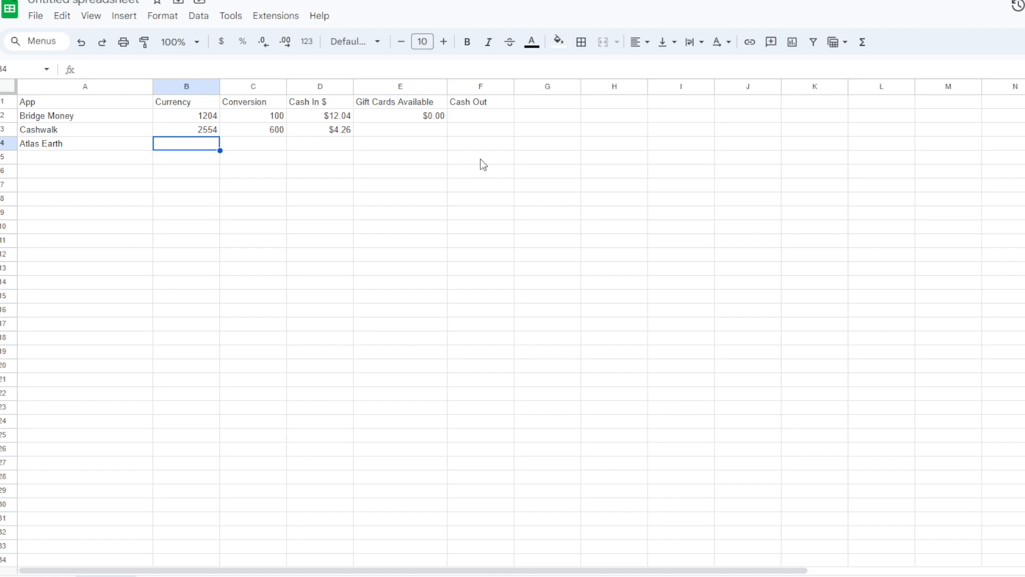
type("10.")
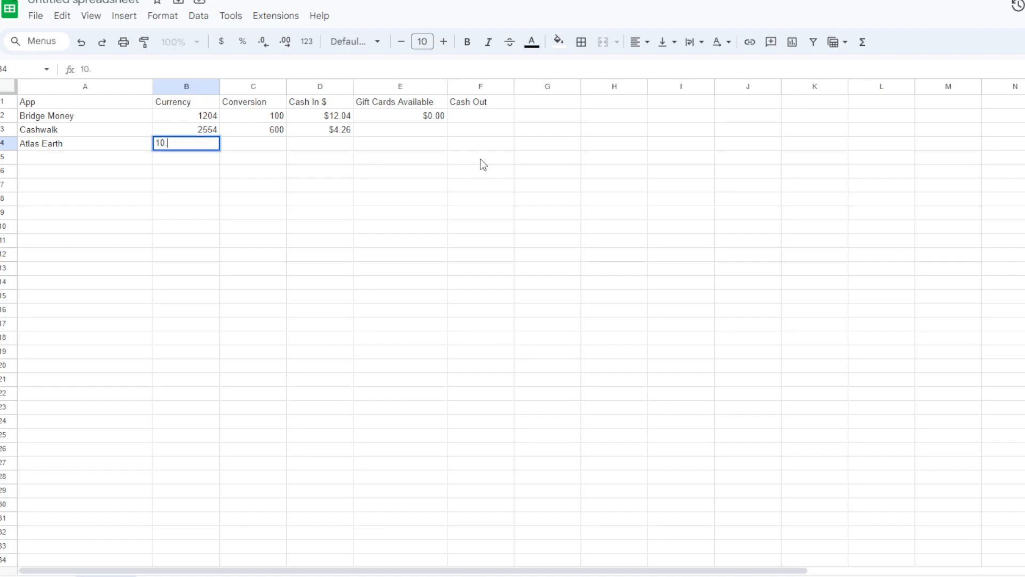
type("57")
key("Tab")
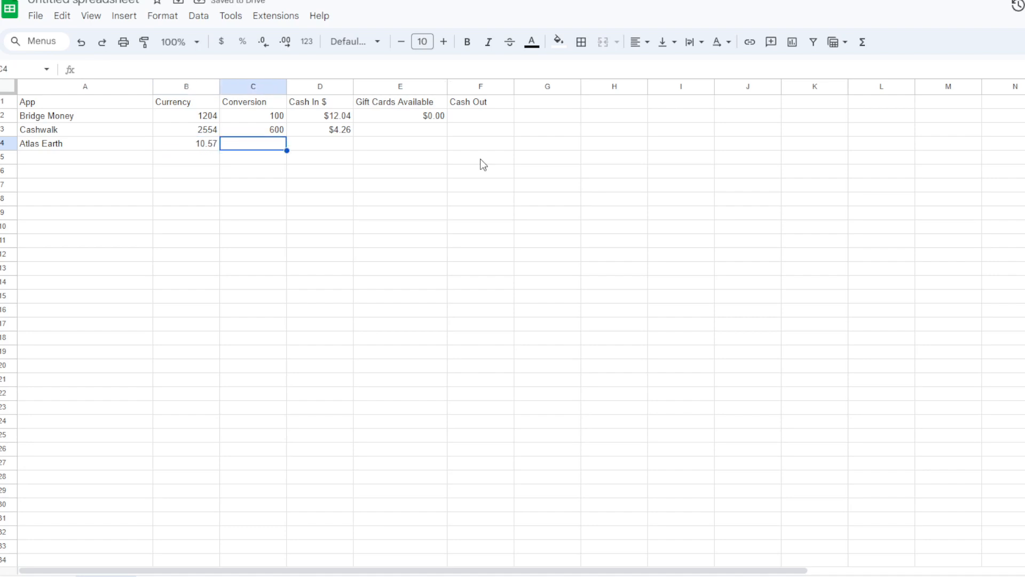
type("1")
key("Tab")
- Copy the dollar conversion formula from D3 into D4 for the Atlas Earth row
type("10")
key("BackSpace")
key("BackSpace")
key("Up")
key("ctrl+c")
key("Down")
key("ctrl+v")
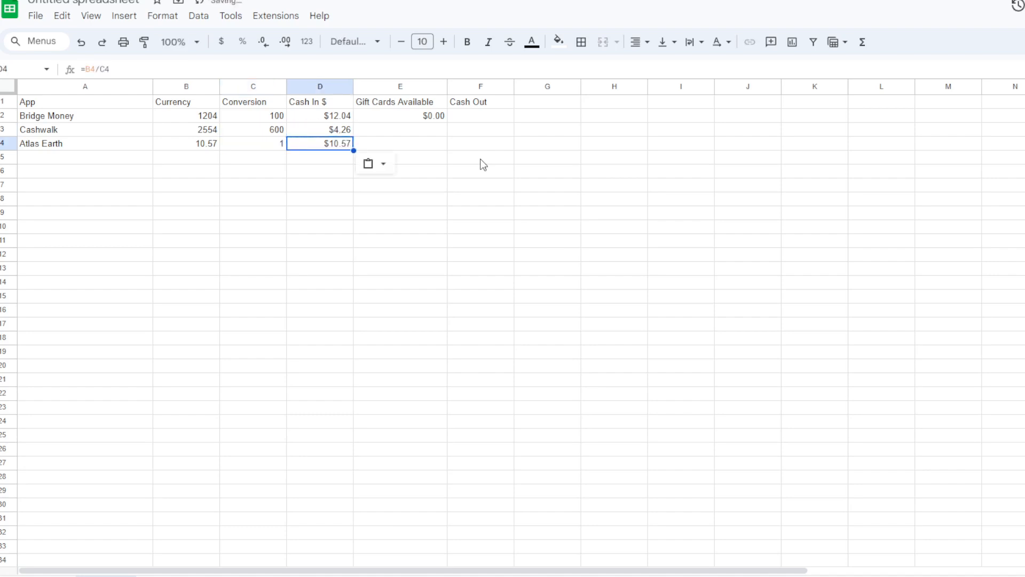
key("Right")
key("Up")
key("Up")
key("Down")
key("Down")
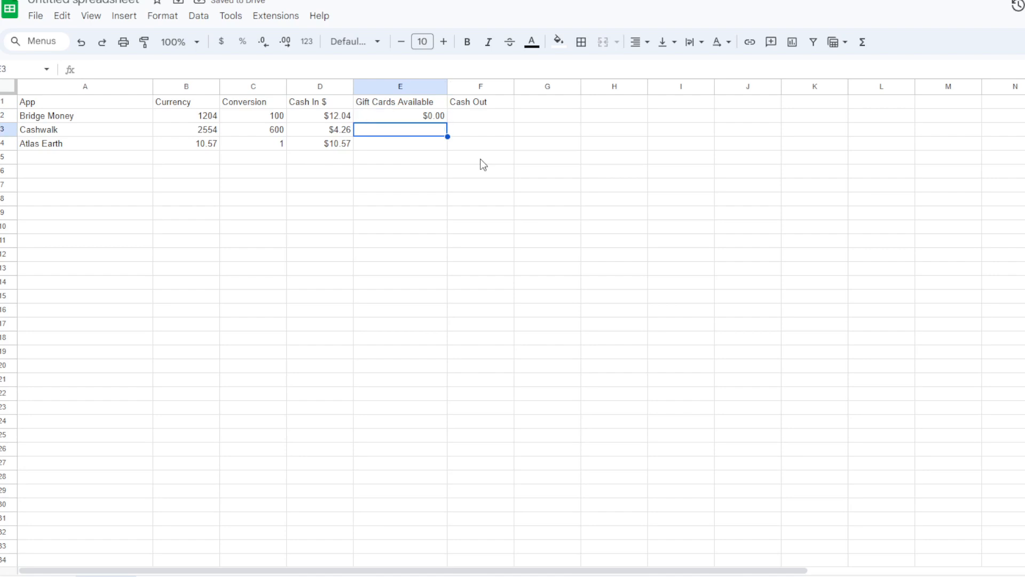
key("Right")
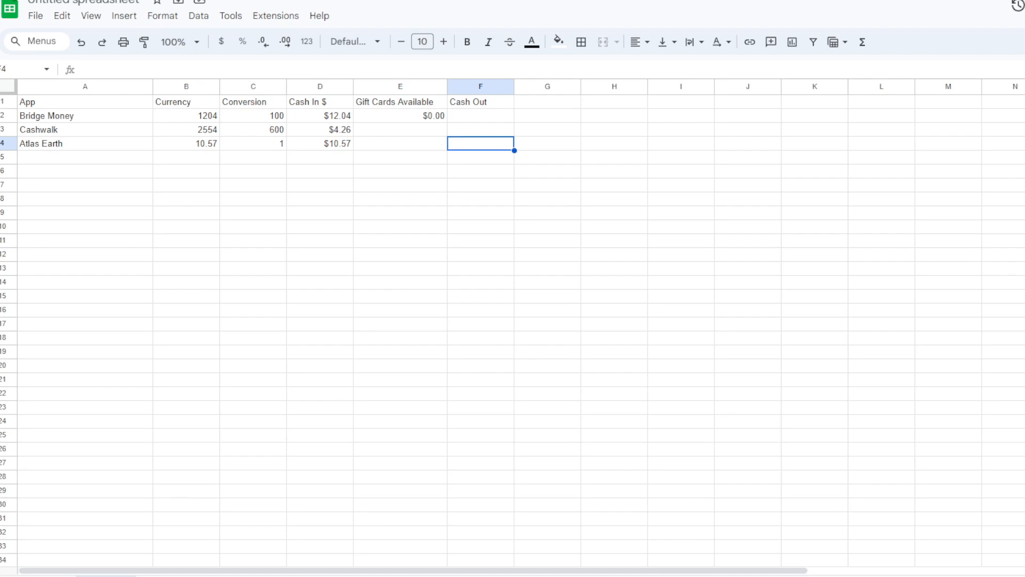
left_click(290, 146)
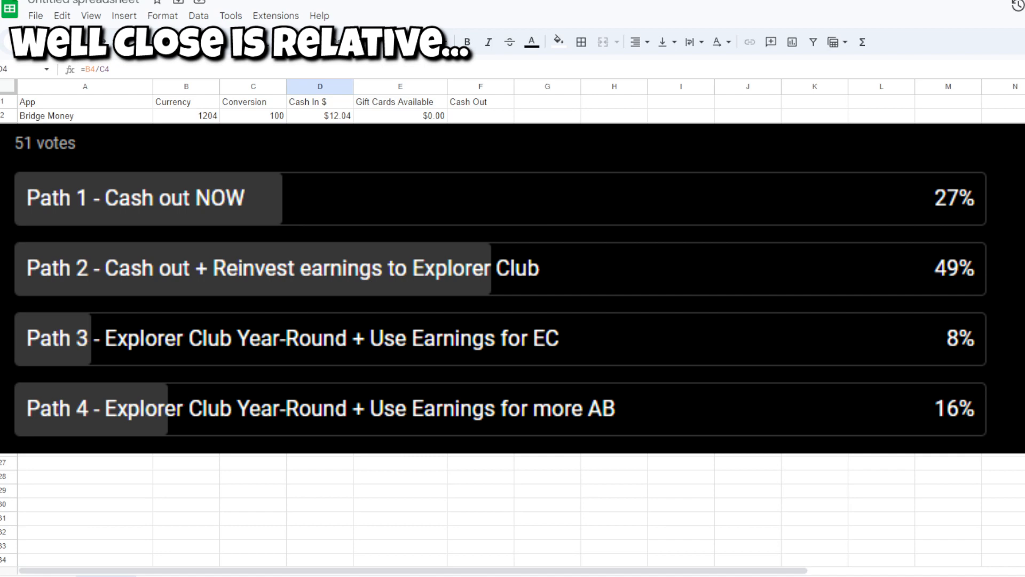
left_click_drag(85, 144, 320, 144)
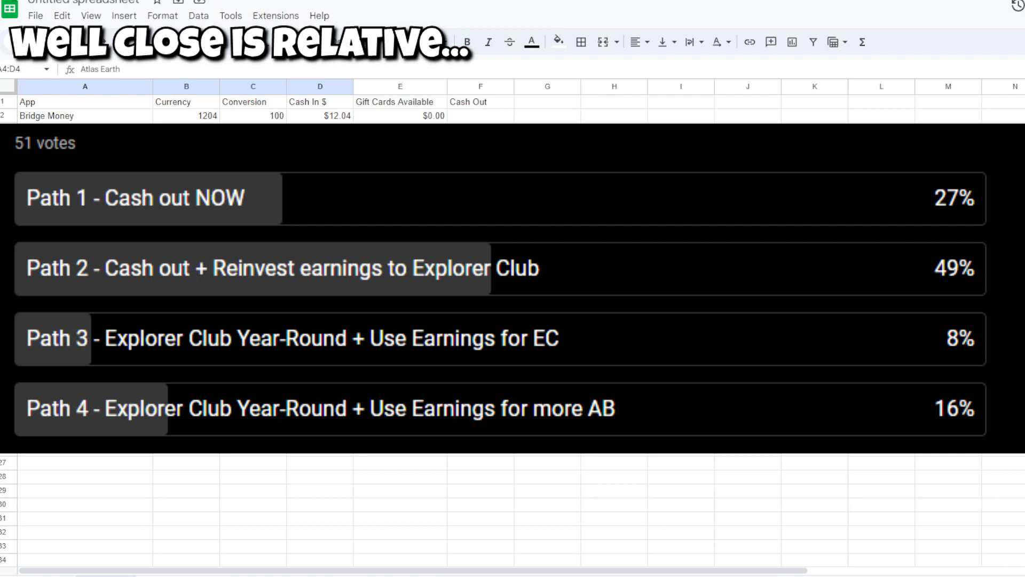
left_click_drag(481, 143, 102, 141)
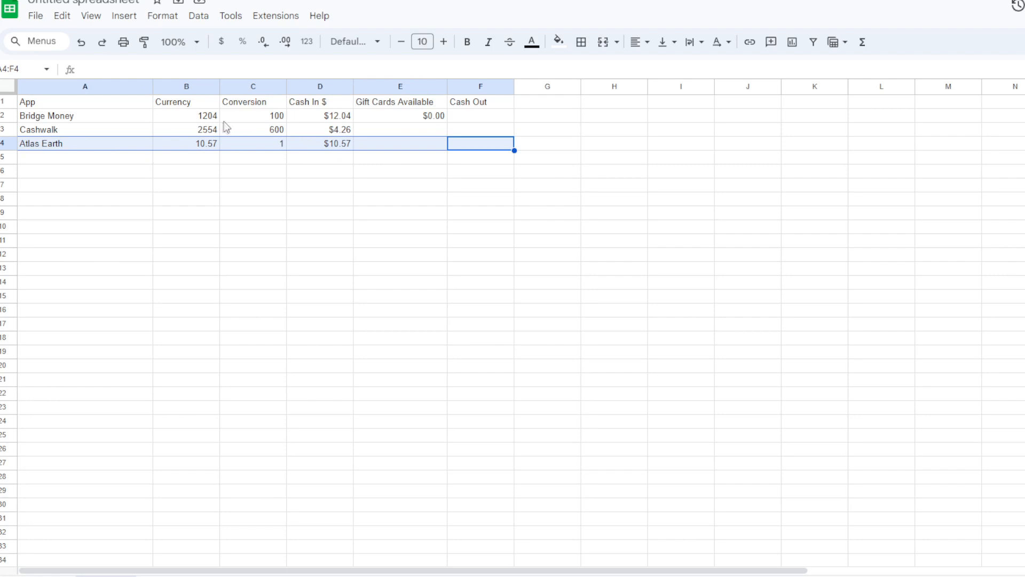
left_click(331, 145)
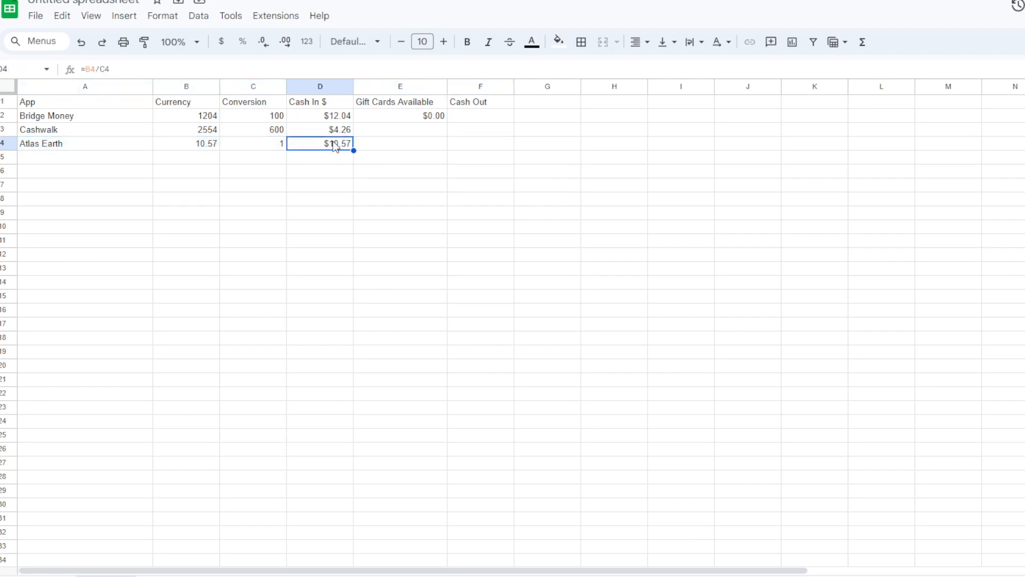
left_click_drag(331, 145, 136, 148)
left_click(402, 147)
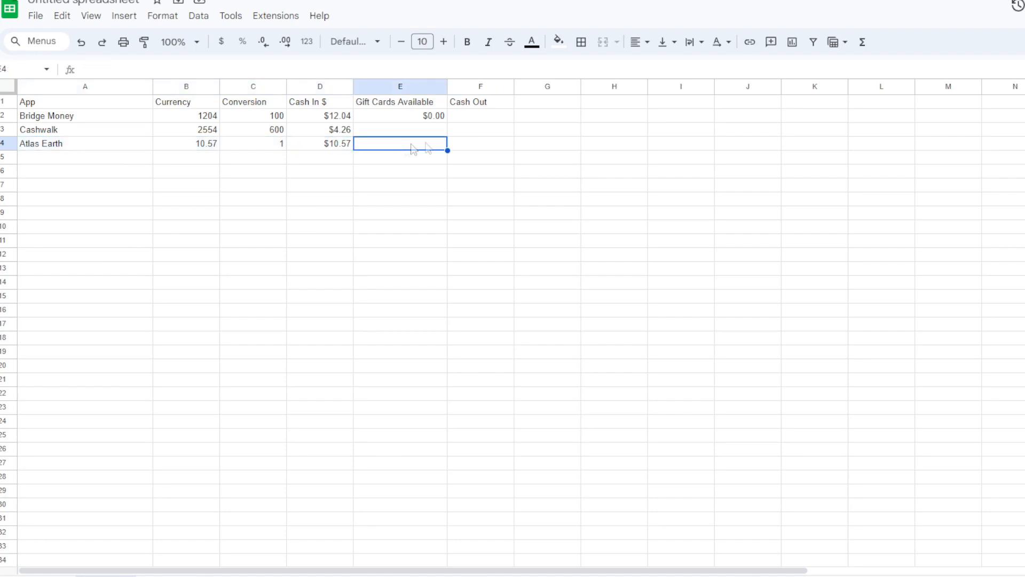
left_click(497, 146)
left_click(554, 147)
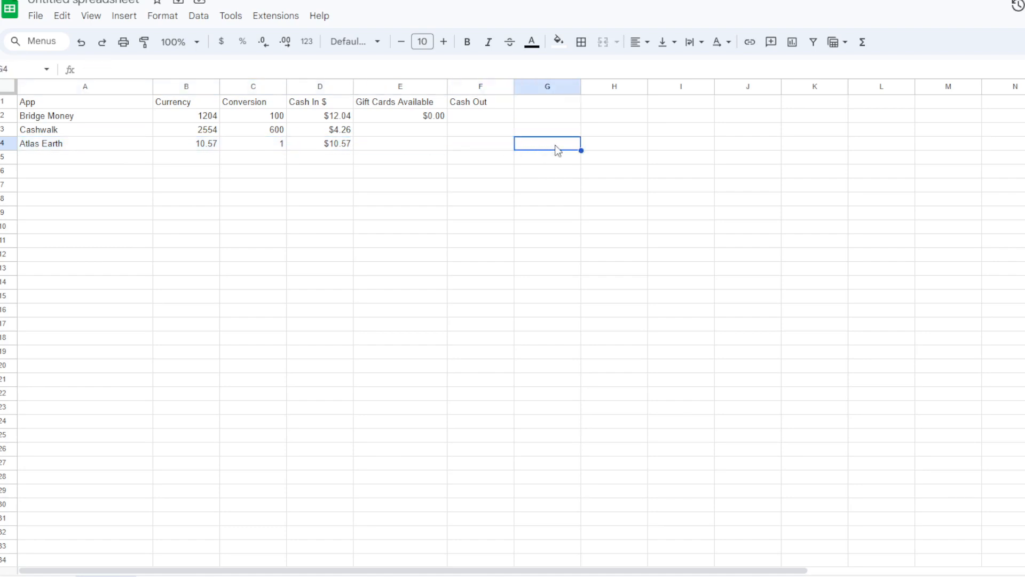
left_click(506, 146)
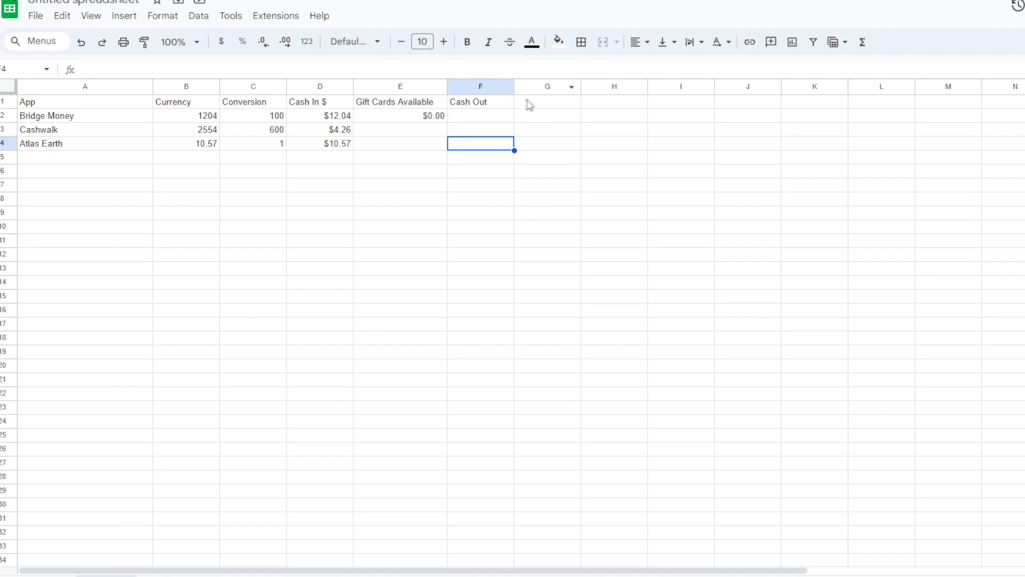
- Add the headers Money Paid in G1 and Balance in H1
left_click(540, 104)
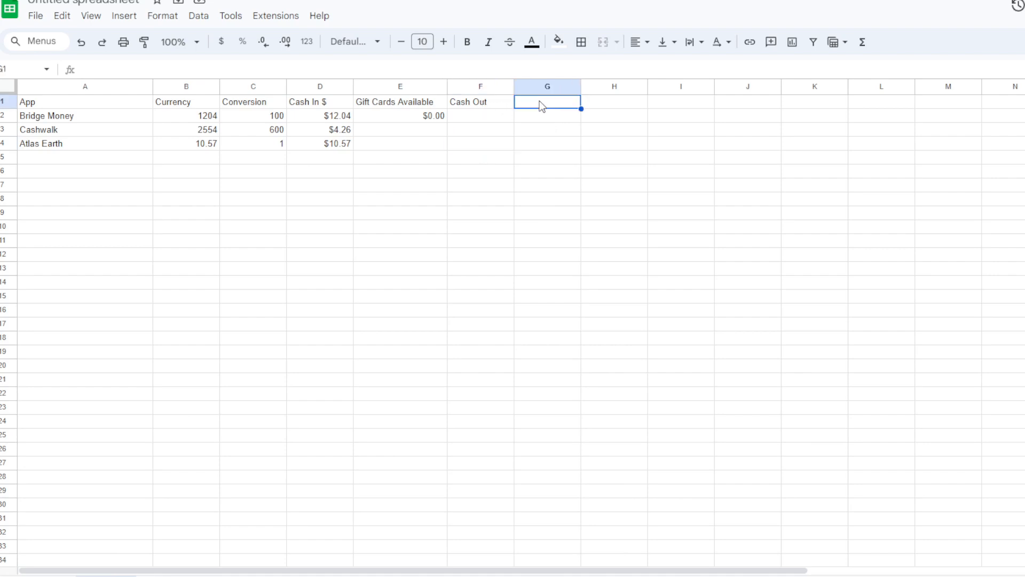
type("Money Paid")
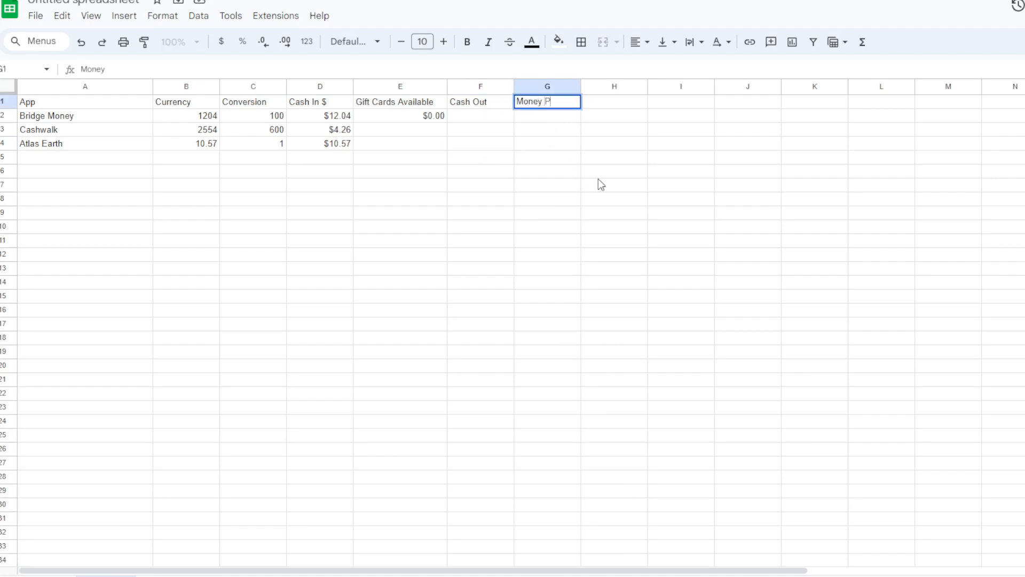
key("Tab")
type("Balance")
key("Return")
key("Down")
key("Down")
key("Down")
key("Down")
key("Down")
key("Down")
key("Down")
key("Down")
key("Down")
key("Down")
key("Down")
key("Down")
key("Down")
key("Down")
key("Down")
key("Up")
key("Up")
key("Up")
key("Up")
key("Up")
key("Up")
key("Up")
key("Up")
key("Up")
key("Up")
key("Up")
key("Up")
key("Up")
key("Up")
key("Up")
- List the apps Microsoft Rewards, Amazon mTurk and OnePulse in A5 through A7
key("Left")
key("Left")
key("Left")
key("Left")
key("Left")
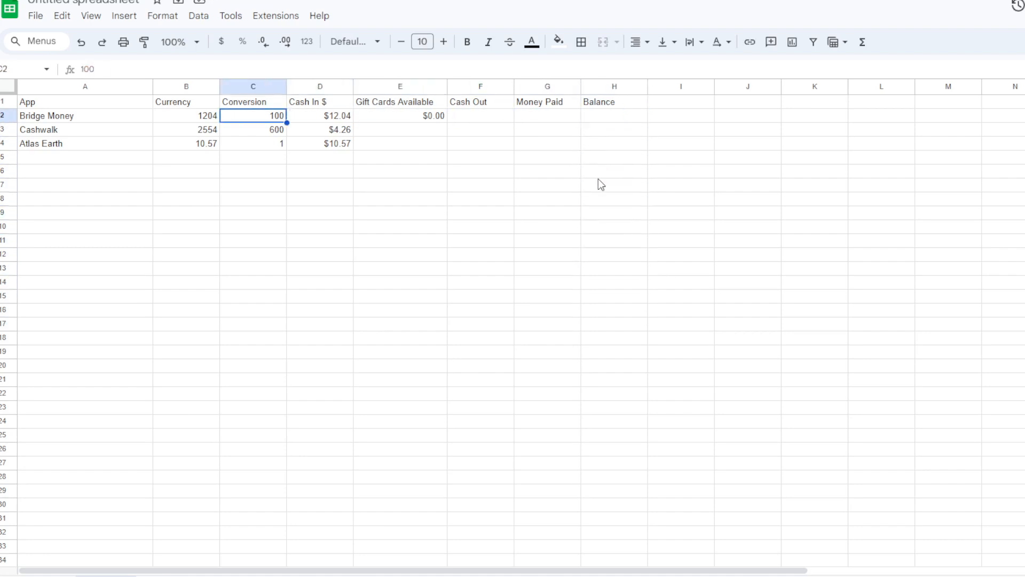
key("Left")
key("Left")
key("Down")
key("Down")
key("Down")
type("Microsoft Rewards")
key("Tab")
key("Down")
key("Left")
type("Amazon mTur")
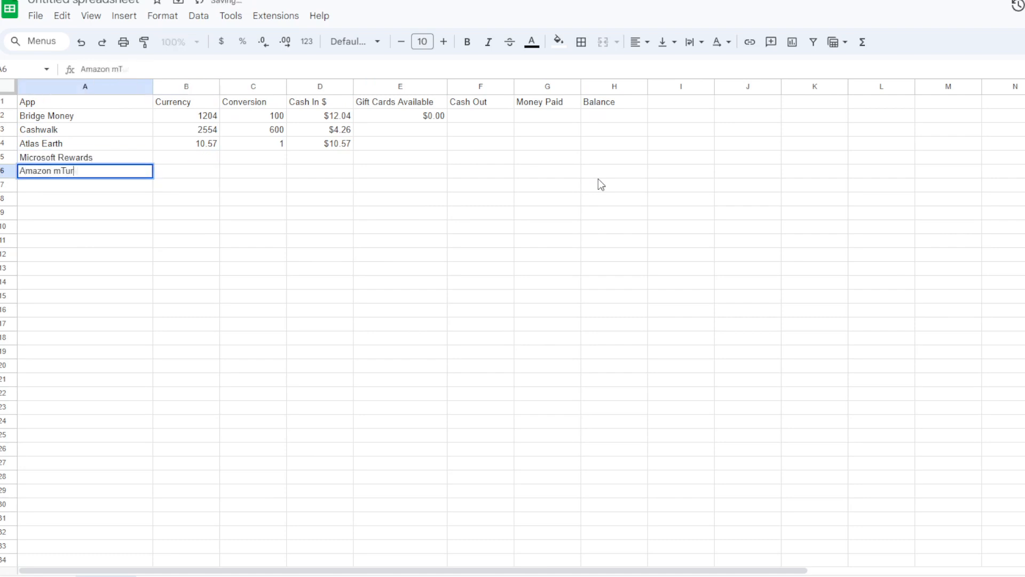
type("k")
key("Return")
type("OnePulse")
key("Tab")
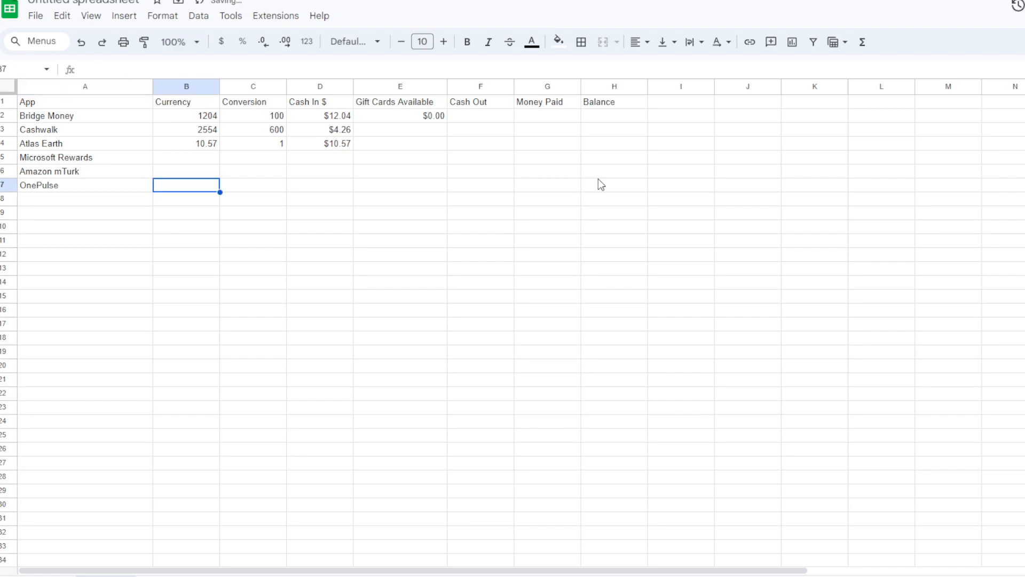
- Enter the conversion rates 1050 for Microsoft Rewards, 1 for Amazon mTurk and 1 for OnePulse in C5 through C7
key("Right")
key("Up")
key("Up")
key("Left")
key("Right")
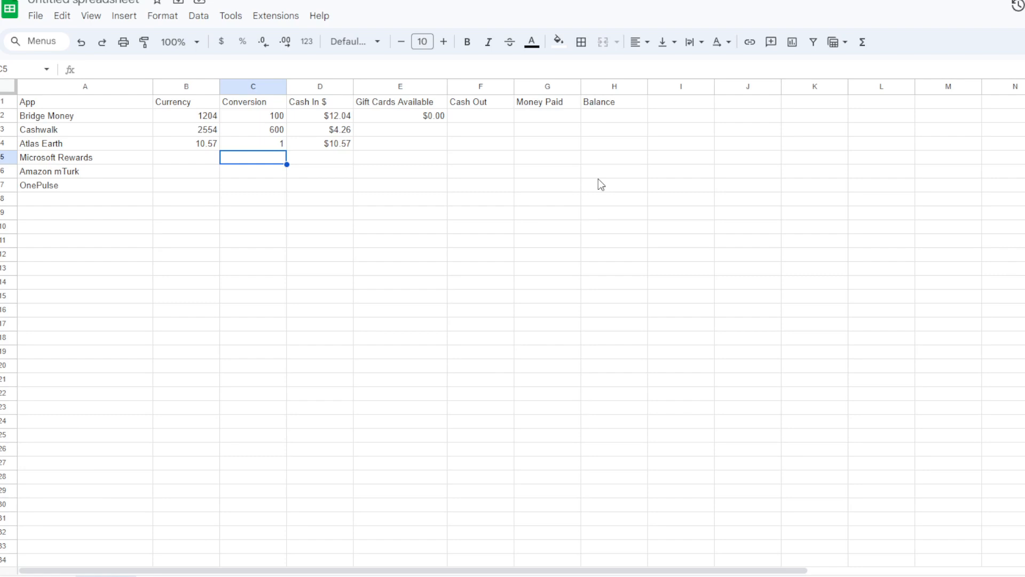
type("1050")
key("Return")
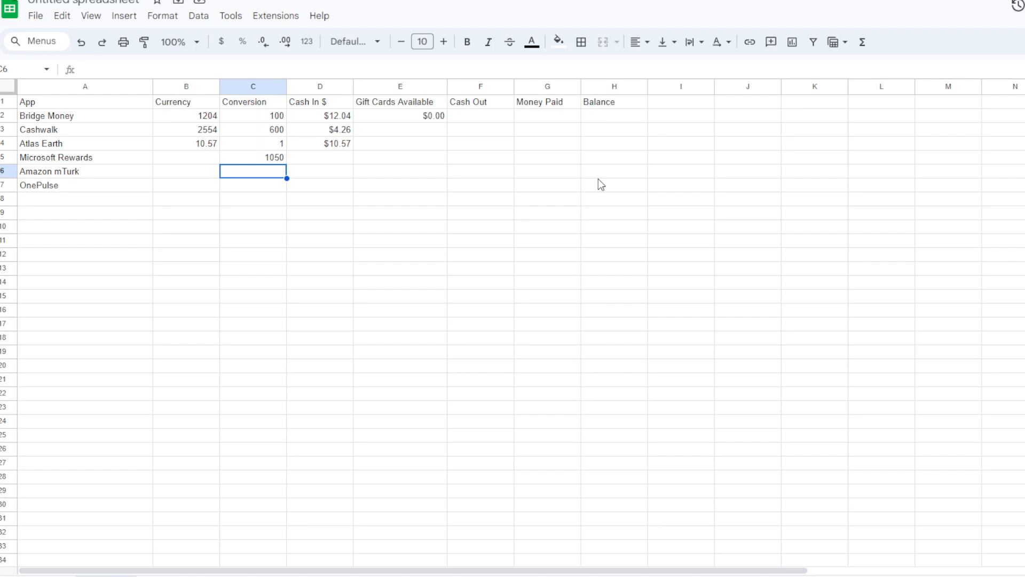
type("1")
key("Return")
type("1")
key("Return")
- Add Cointiply in A8 with a conversion rate of 10000 in C8
key("Left")
key("Left")
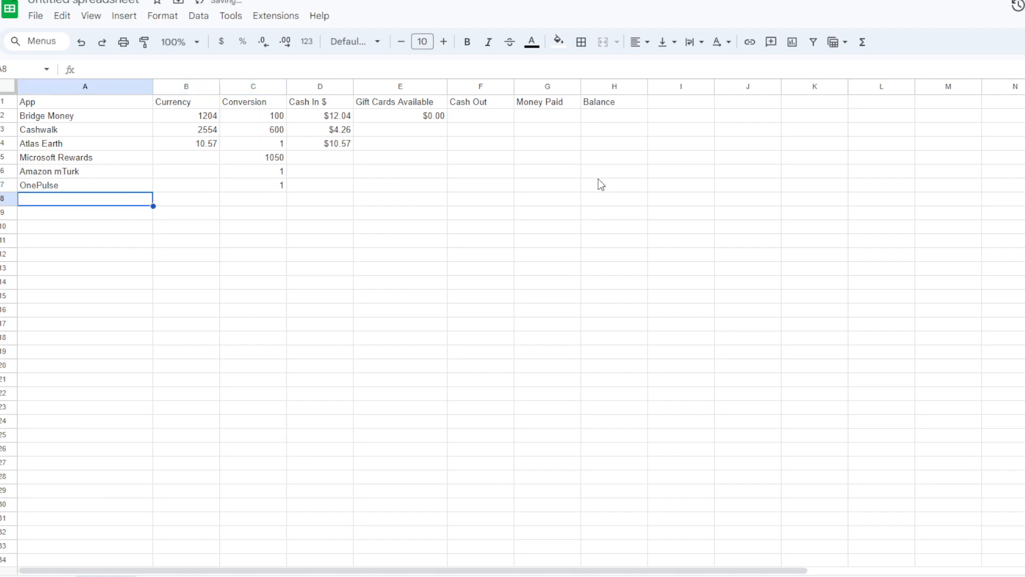
type("Cointiply")
key("Tab")
key("Tab")
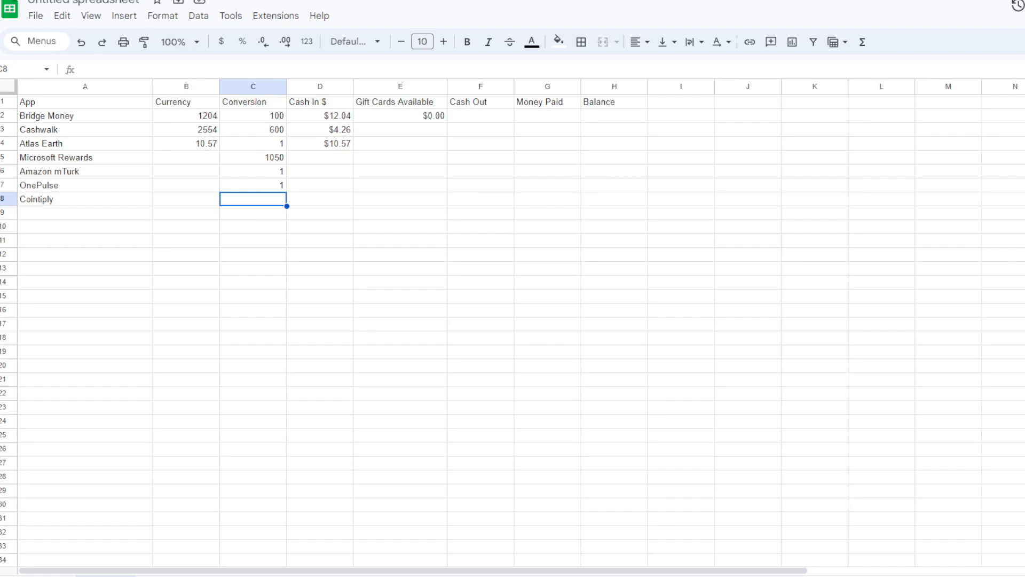
type("10000")
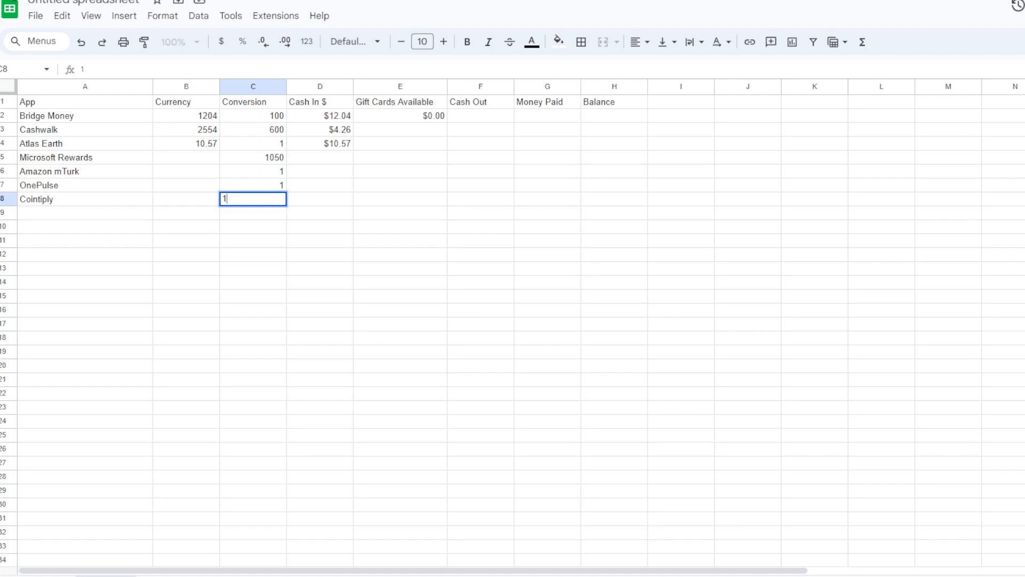
key("Return")
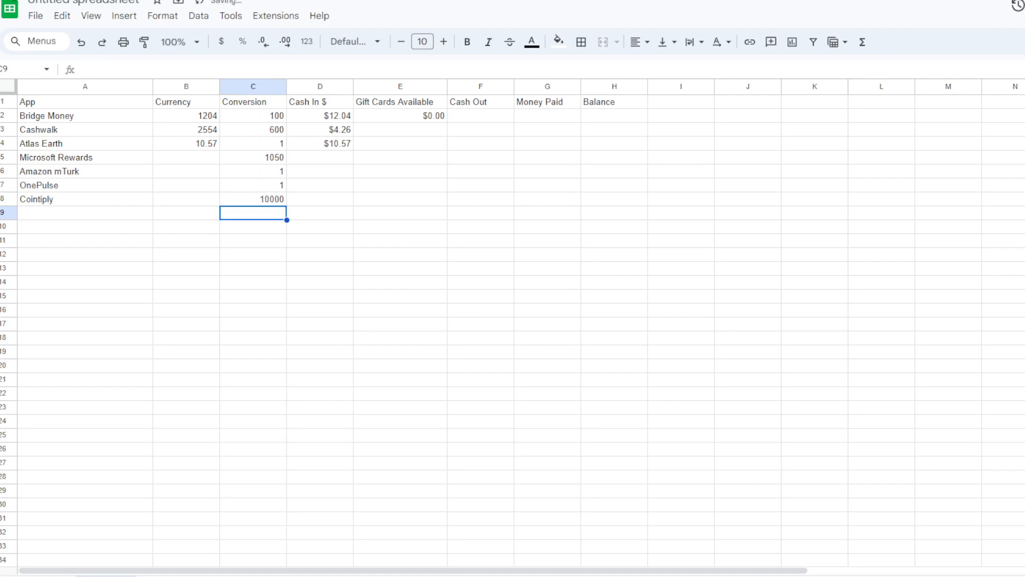
- Copy the Cash In dollar formula from the Atlas Earth row down through the Cointiply row, D5 to D8
key("Up")
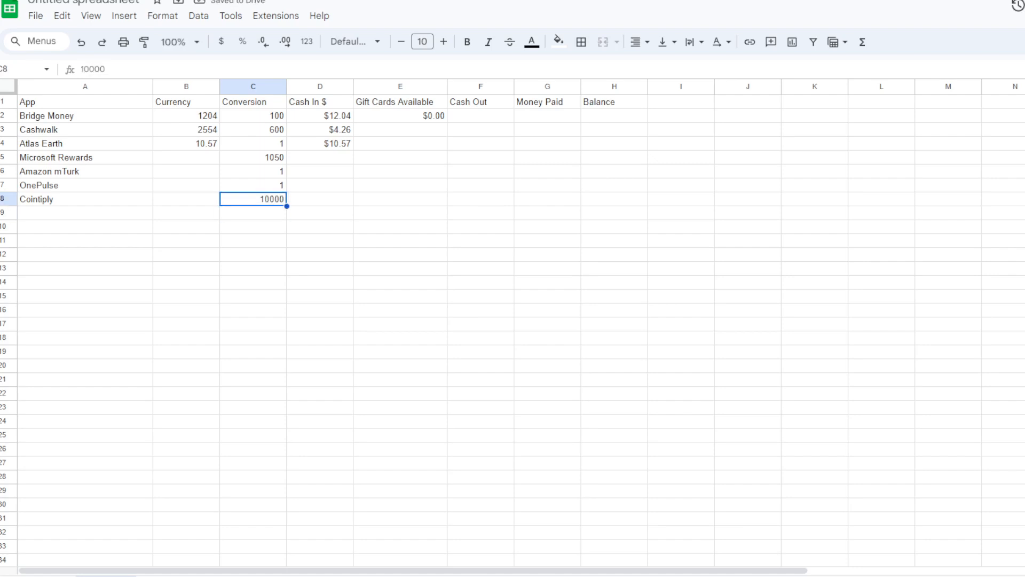
key("Down")
key("Up")
key("Up")
key("Up")
key("Up")
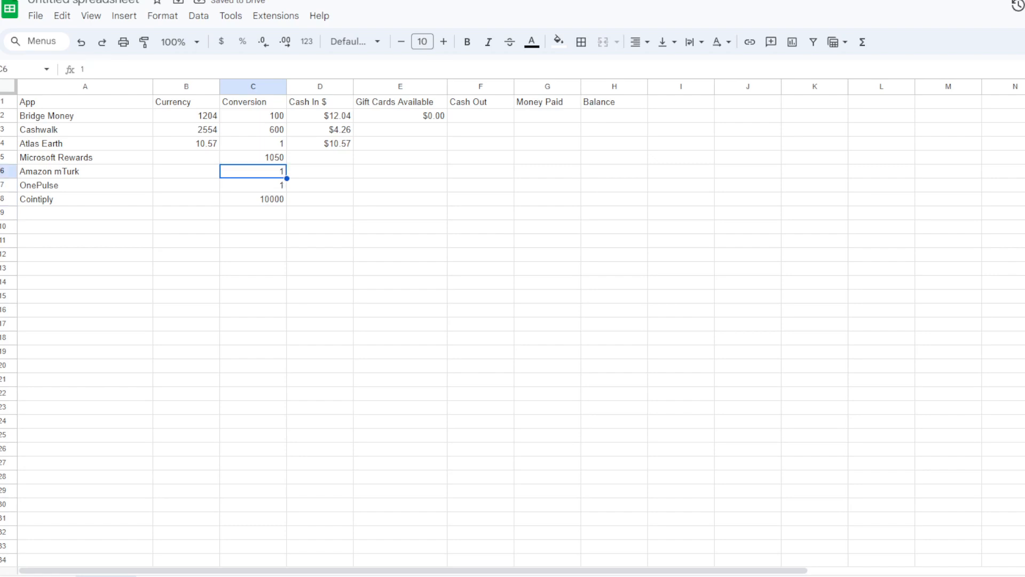
key("Right")
key("Up")
key("ctrl+c")
key("Down")
key("ctrl+v")
key("Down")
key("ctrl+v")
- Copy Bridge Money's $0.00 Gift Cards Available value from E2 down to every other app row, E3 through E8
key("Down")
key("ctrl+v")
key("Down")
key("ctrl+v")
key("Right")
key("Up")
key("Up")
key("Up")
key("Up")
key("Up")
key("ctrl+v")
key("Down")
key("Up")
key("Up")
key("ctrl+c")
key("Down")
key("ctrl+v")
key("Down")
key("ctrl+v")
key("Down")
key("ctrl+v")
key("Down")
key("ctrl+v")
key("Down")
key("ctrl+v")
key("Down")
key("ctrl+v")
key("Right")
key("Up")
key("Up")
key("Up")
key("Up")
key("Up")
key("Up")
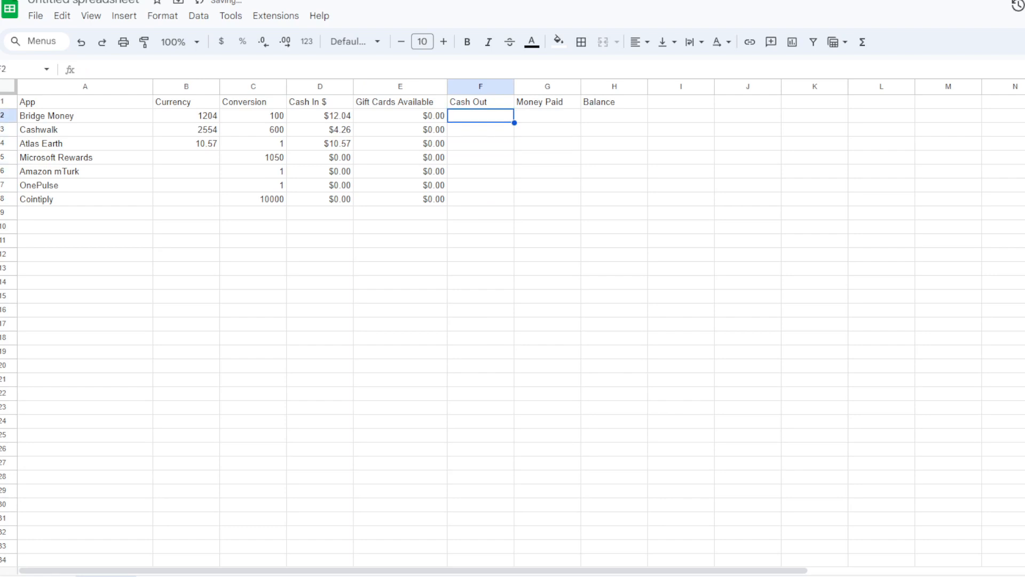
- Paste the copied $0.00 value into the Cash Out column for every app, F2 through F8
key("ctrl+v")
key("Down")
key("ctrl+v")
key("Down")
key("ctrl+v")
key("Down")
key("ctrl+v")
- Paste the same $0.00 value into the Money Paid column for every app, G2 through G8
key("Down")
key("ctrl+v")
key("Down")
key("ctrl+v")
key("Down")
key("ctrl+v")
key("Right")
key("Up")
key("Up")
key("Up")
- Enter the Balance formula =f2-g2 in H2 for Bridge Money, subtracting Money Paid from Cash Out
key("Up")
key("Up")
key("Up")
key("ctrl+v")
key("Down")
key("ctrl+v")
key("Down")
key("ctrl+v")
key("Down")
key("ctrl+v")
key("Down")
key("ctrl+v")
key("Down")
key("ctrl+v")
key("Down")
key("ctrl+v")
key("Right")
key("Up")
key("Up")
key("Up")
key("Up")
key("Up")
key("Up")
type("=")
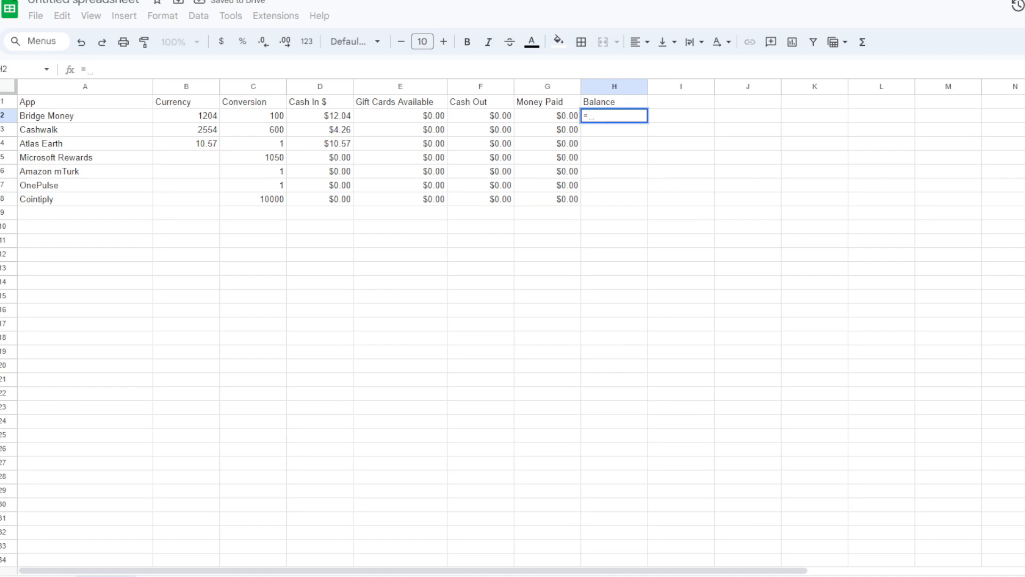
type("f2-g2")
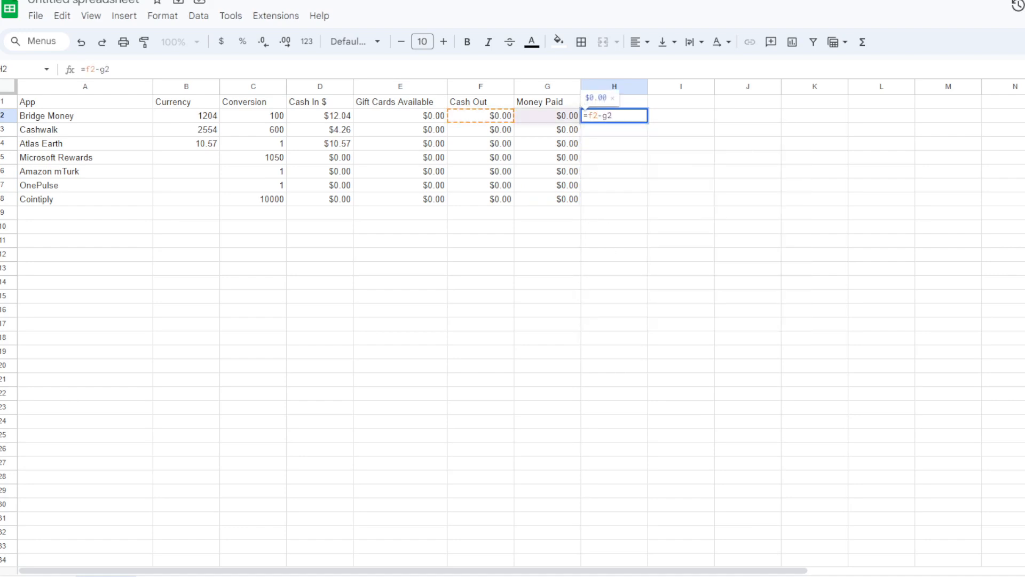
key("Return")
- Copy the Balance formula from H2 down through the Cointiply row, H3 to H8
key("Up")
key("ctrl+c")
key("Down")
key("ctrl+v")
key("Down")
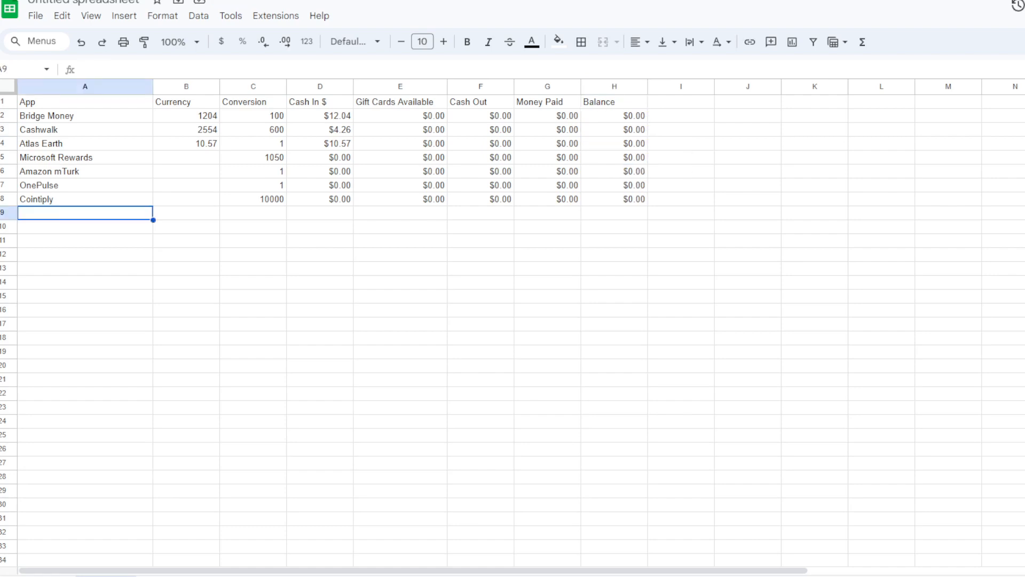
- Add Swagbucks in A9 with a conversion rate of 100 in C9
type("Swagbucks")
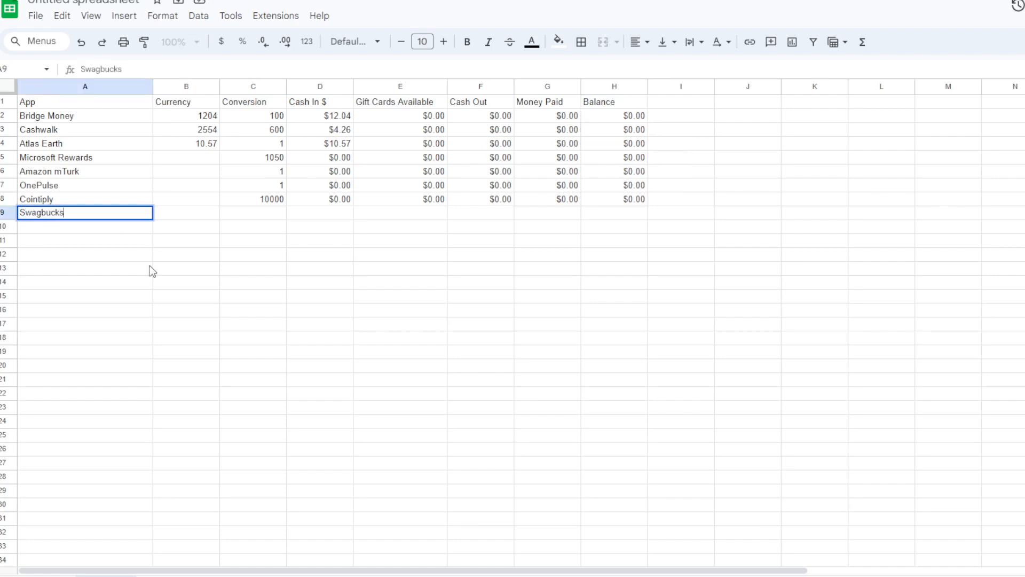
key("Return")
key("Up")
key("Right")
key("Right")
type("100")
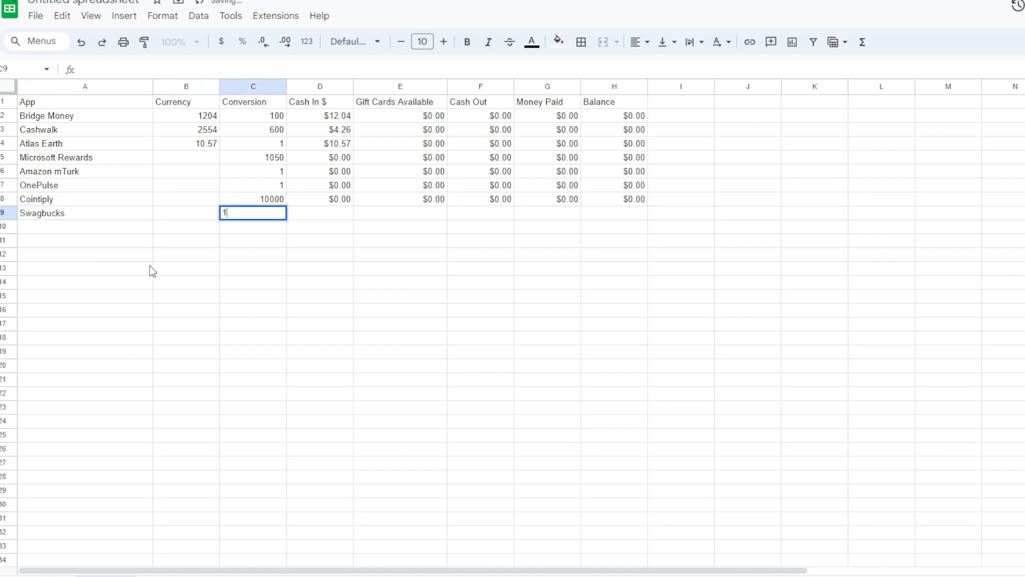
key("Tab")
key("Left")
key("Left")
key("Left")
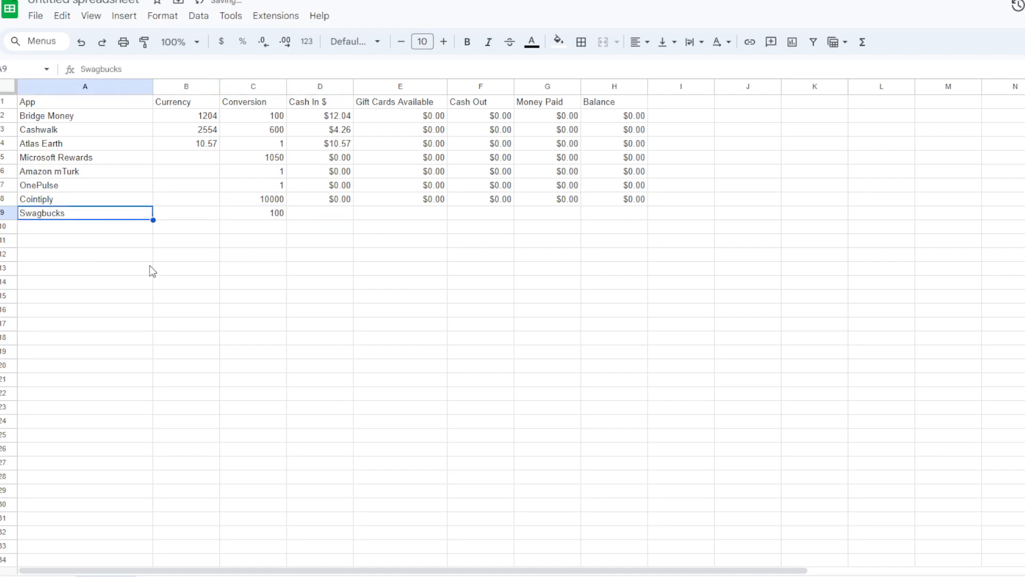
- Add Google Opinion Rewards to the app list in A10
key("Down")
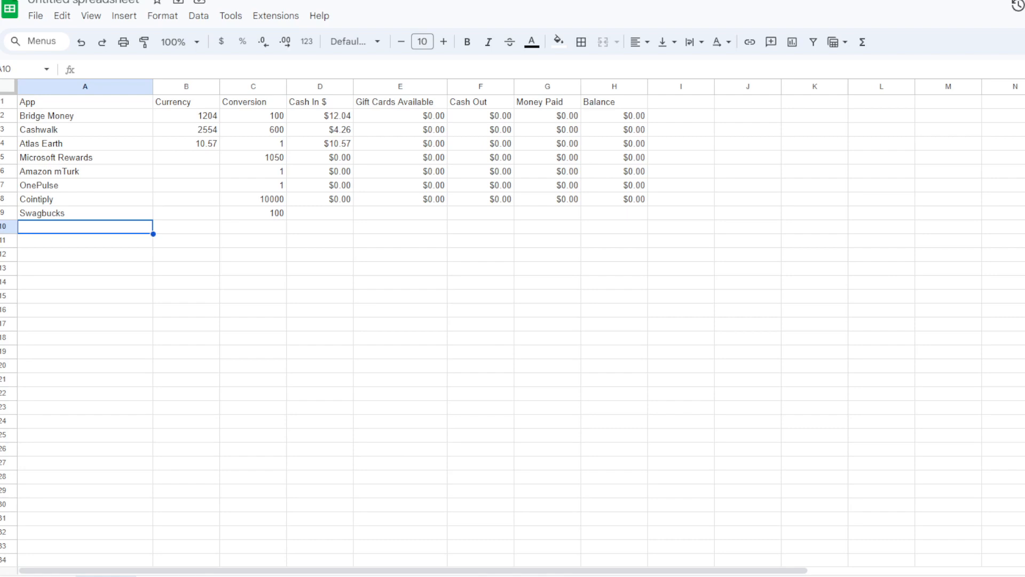
type("Google O")
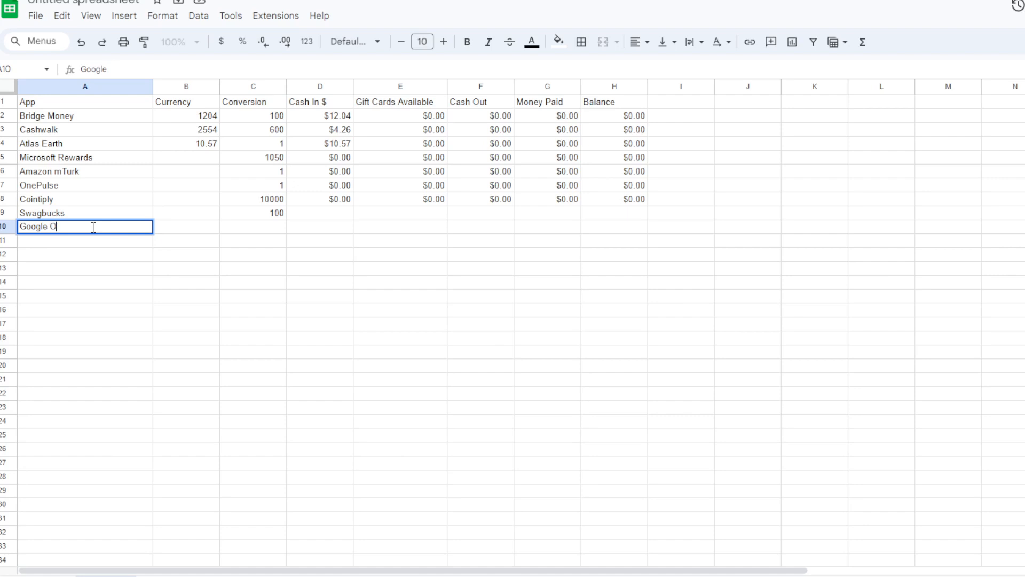
type("pinion Rewards")
key("Return")
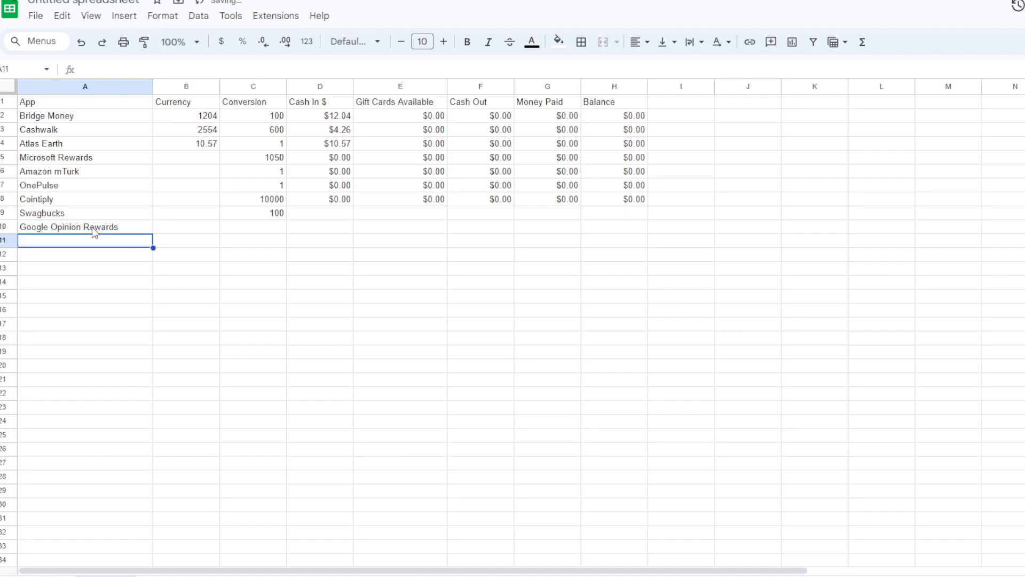
- Copy Cointiply's $0.00 Cash Out value from F8 into the Swagbucks and Google Opinion Rewards rows, F9 and F10
key("Up")
key("Right")
key("Right")
key("Right")
key("Right")
key("Right")
key("Up")
key("Up")
key("ctrl+c")
key("Down")
key("ctrl+v")
key("Down")
key("ctrl+v")
- Copy Cointiply's $0.00 Gift Cards Available value from E8 into E9 and E10
key("Up")
key("Up")
key("Left")
key("ctrl+c")
key("Down")
key("ctrl+v")
key("Down")
key("ctrl+v")
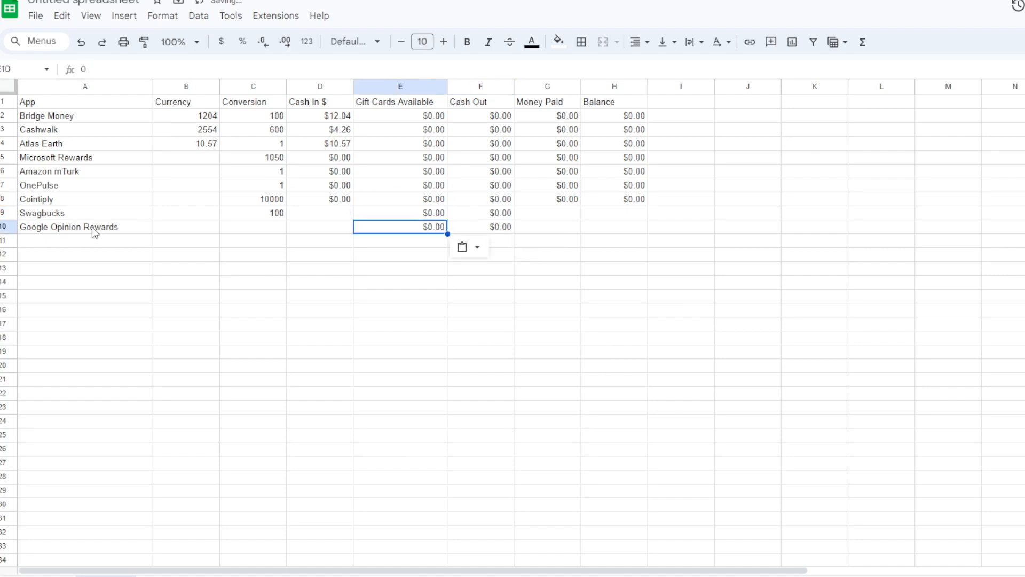
key("Left")
key("Right")
key("Right")
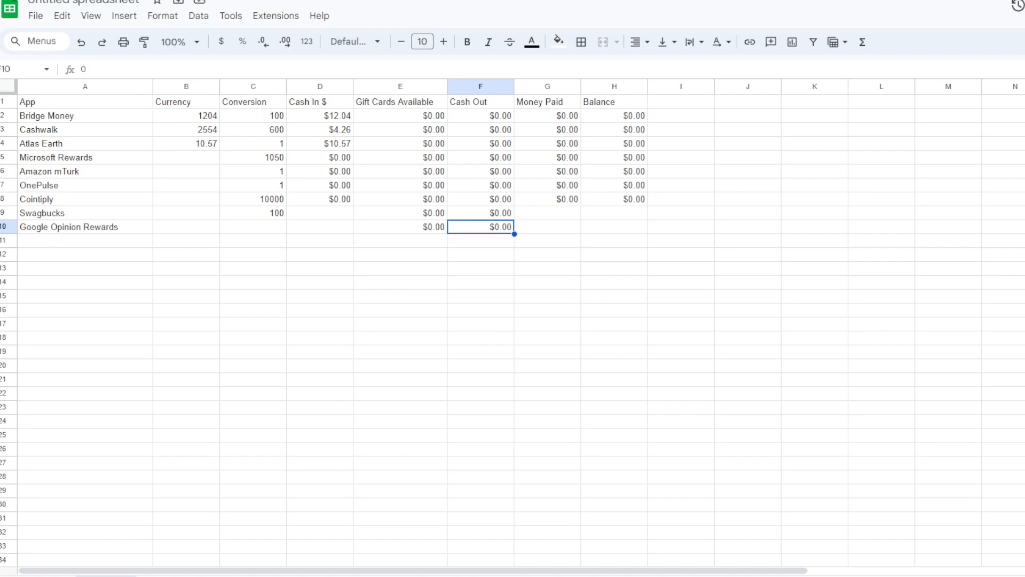
left_click_drag(54, 115, 643, 125)
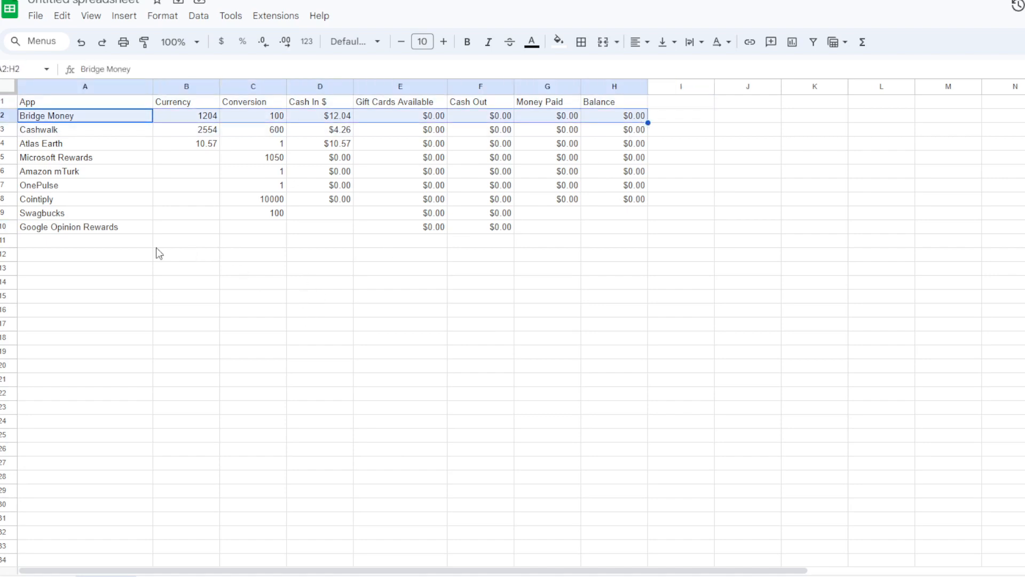
- Add the apps 1Q, CoinOut, Receipt Hog and ReceiptJar in A11 through A14
left_click(142, 243)
type("1Q")
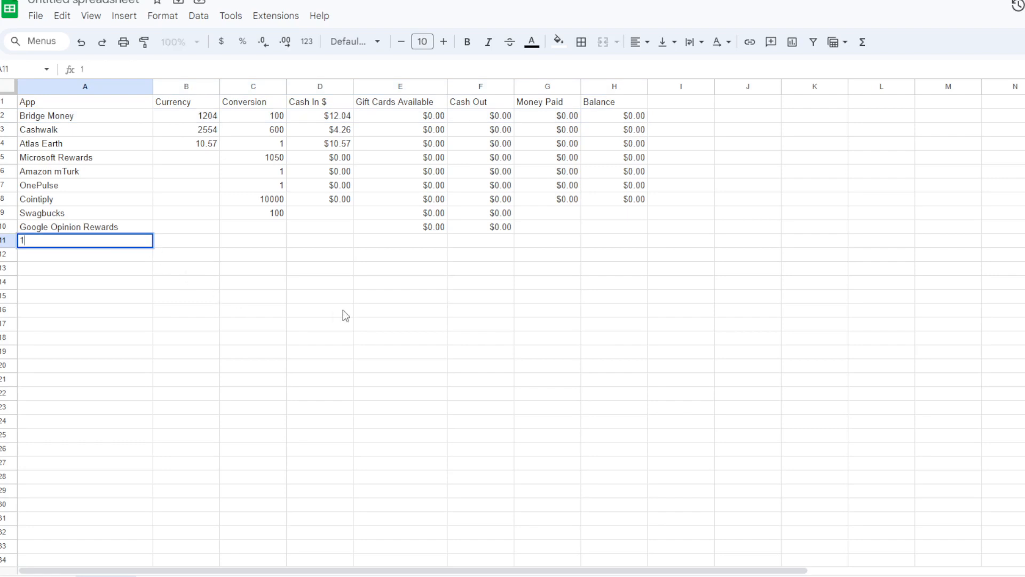
key("Tab")
key("Left")
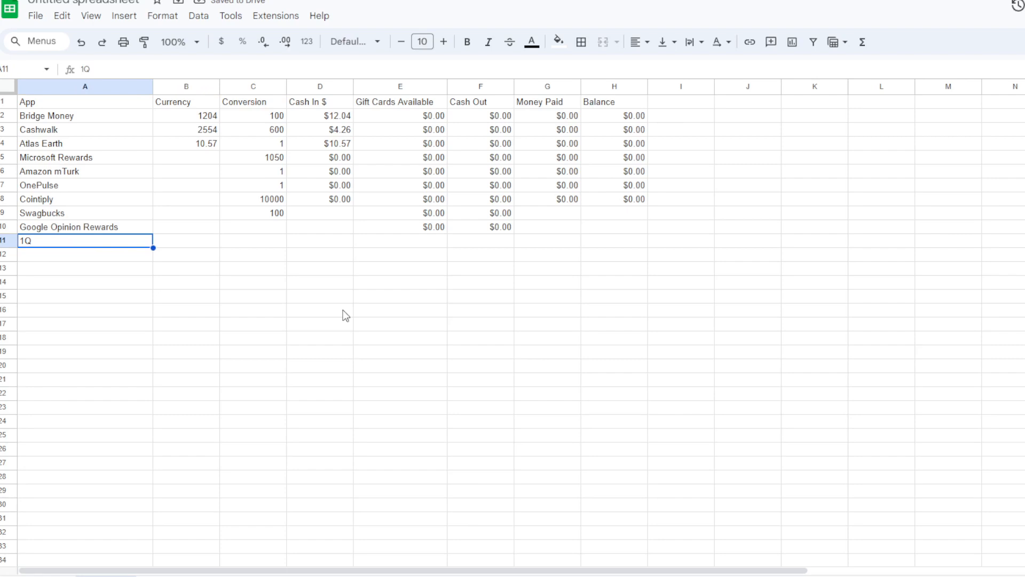
key("Down")
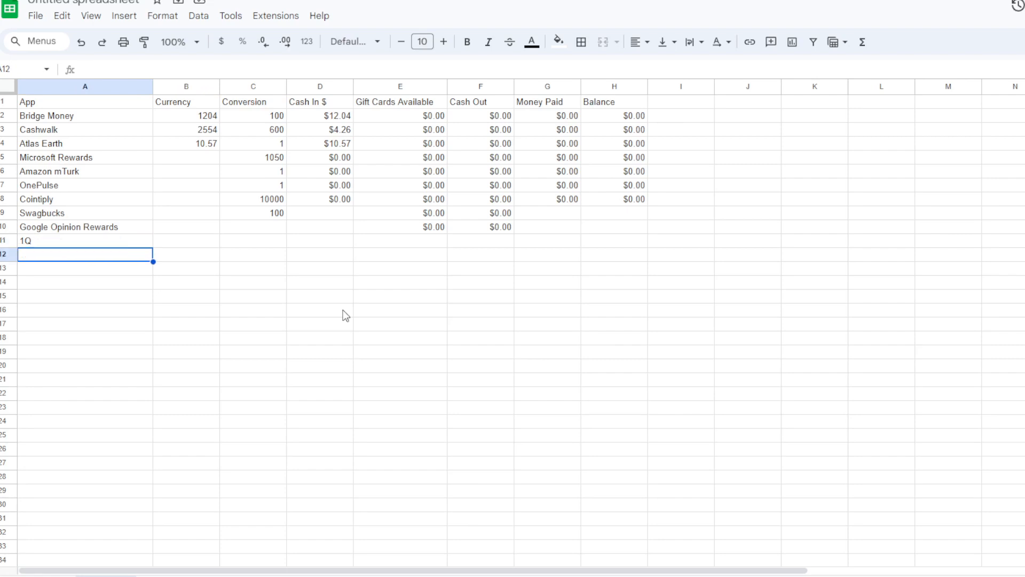
type("CoinOut")
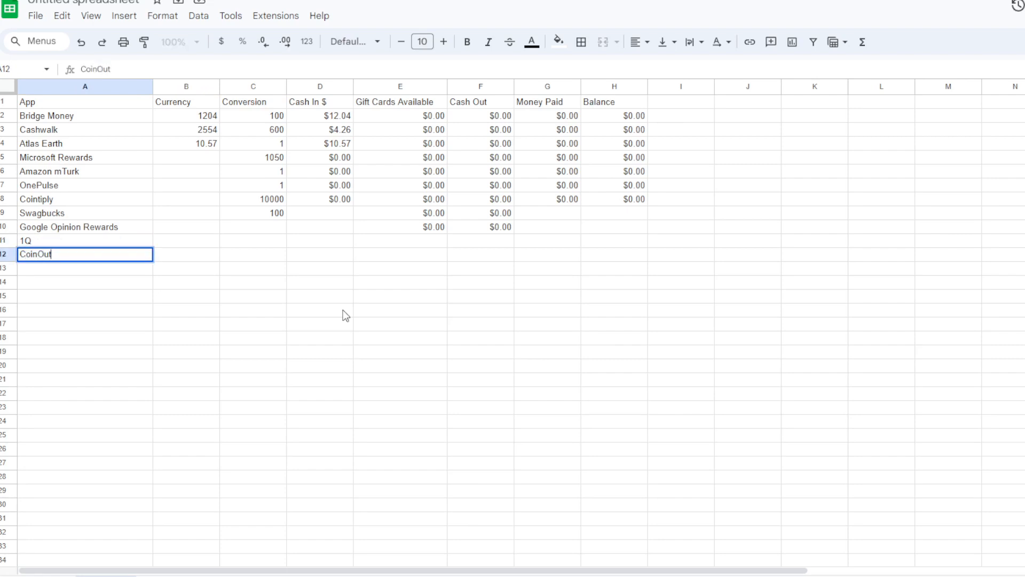
key("Return")
type("Receipt Hog")
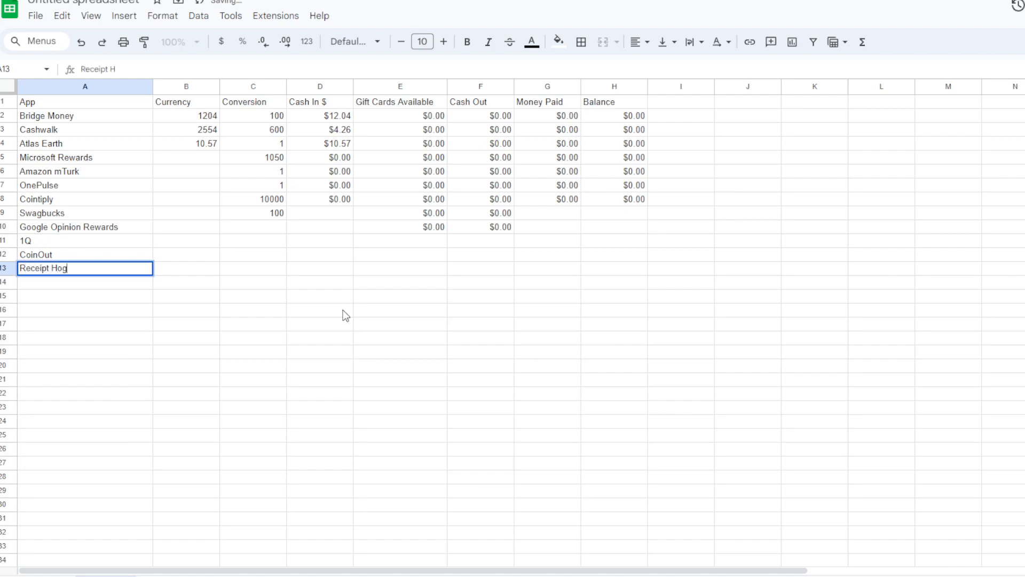
key("Return")
type("ReceiptJar")
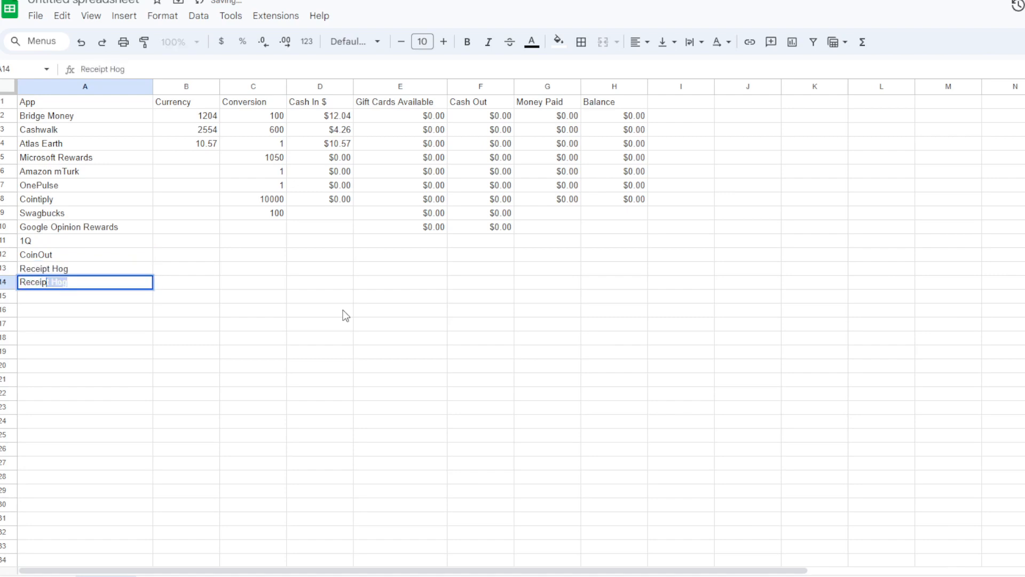
key("Return")
- Add the apps Frisbee, Upside and Neobux in A15 through A17
type("R")
key("BackSpace")
type("Frisbee")
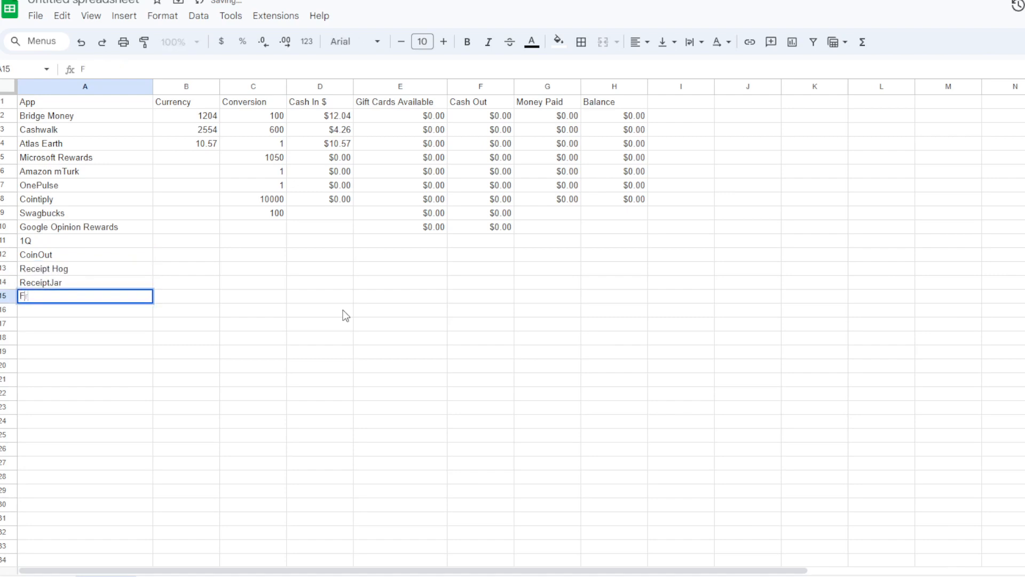
key("Return")
type("Upside")
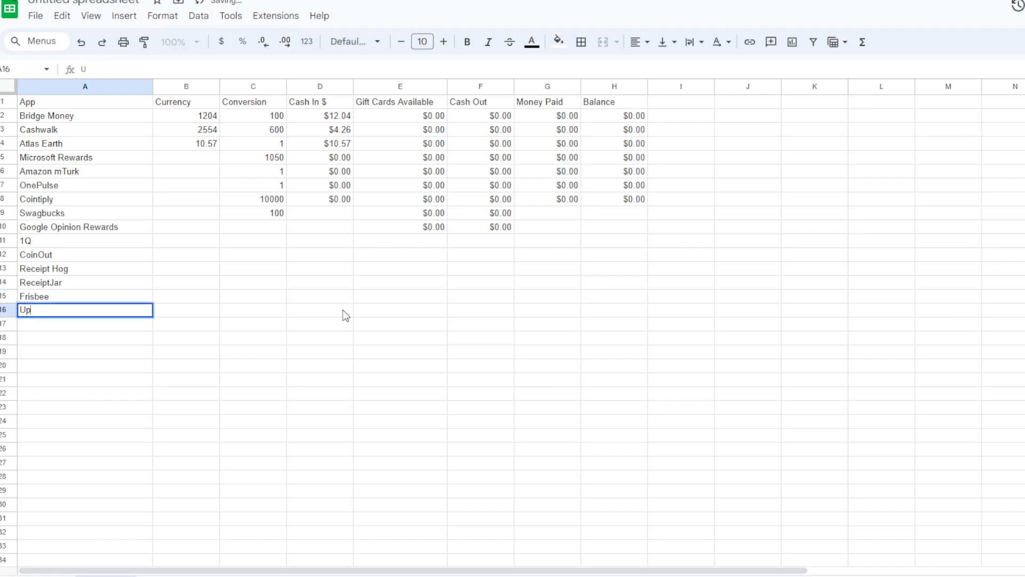
key("Return")
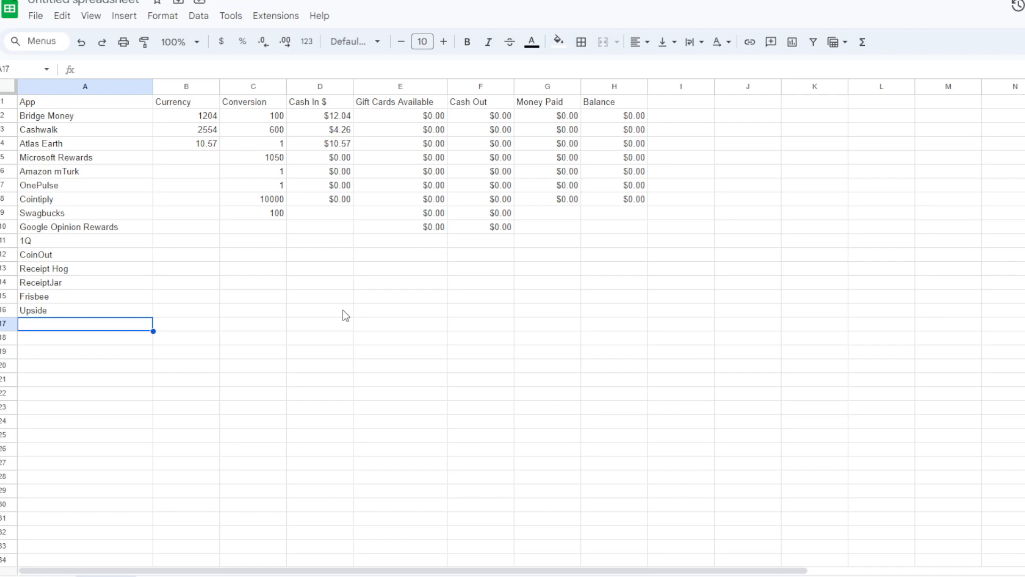
type("Neobux")
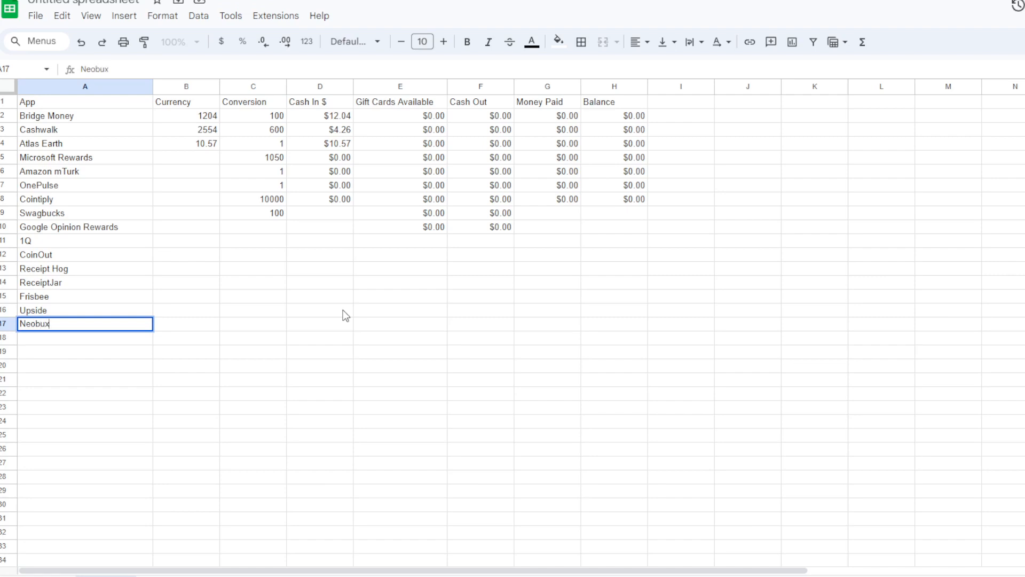
key("Return")
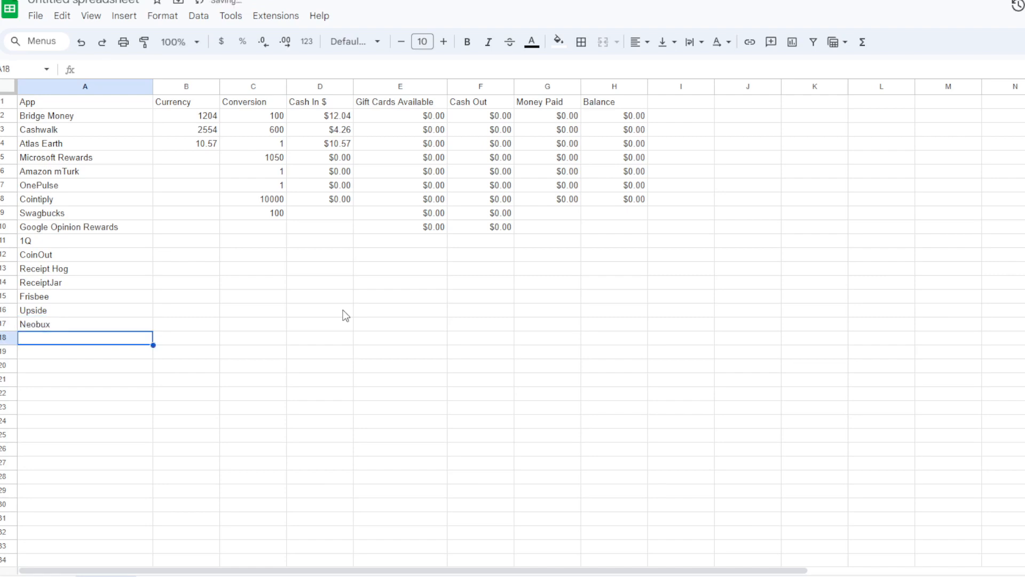
key("Up")
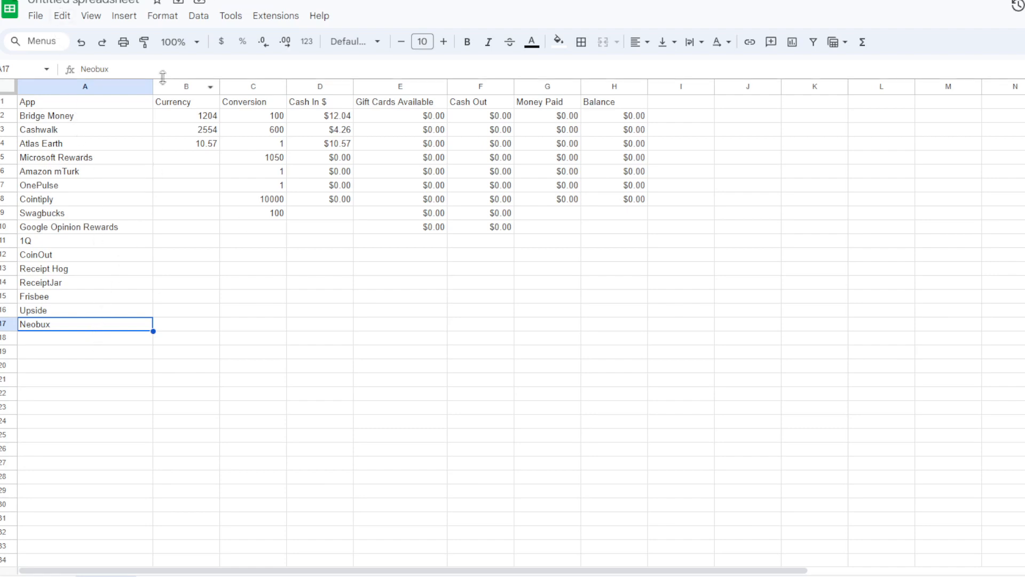
- Insert a new column between App and Currency and head it Rating in B1
right_click(183, 86)
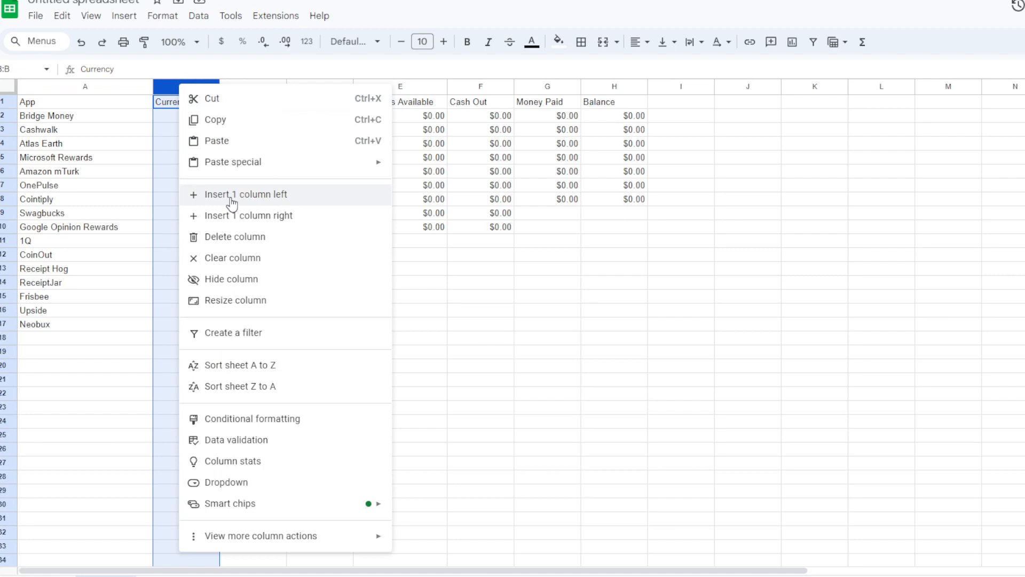
left_click(230, 195)
left_click(173, 103)
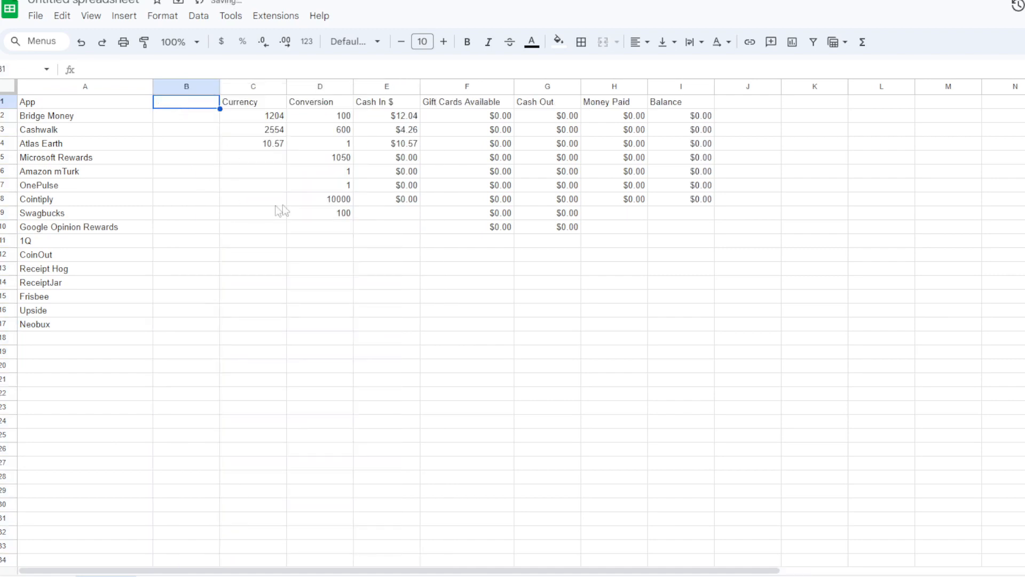
type("Tot")
key("BackSpace")
key("BackSpace")
key("BackSpace")
type("Rating")
key("Return")
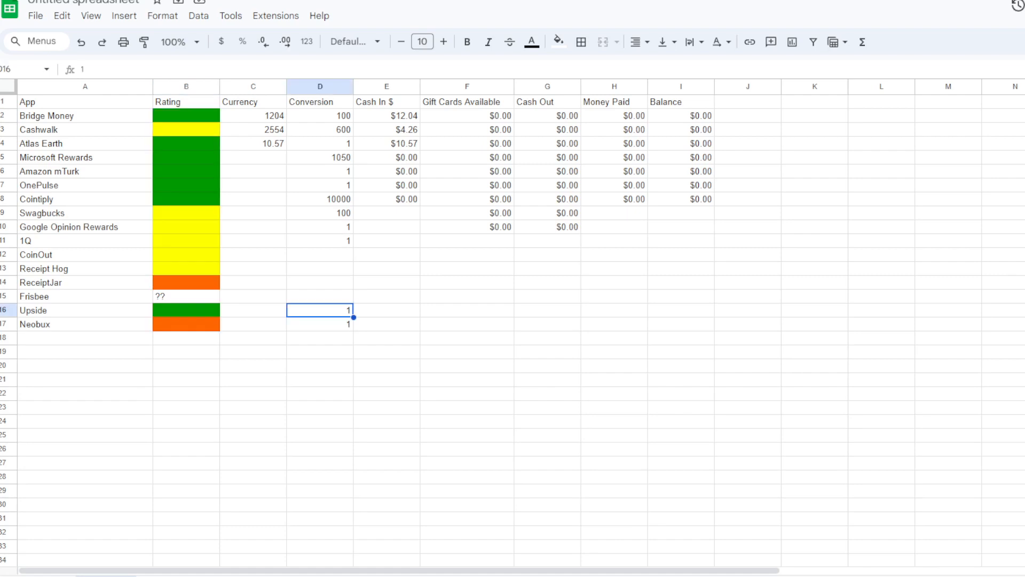
- Enter the conversion rates 1000 for CoinOut, 200 for Receipt Hog, 200 for ReceiptJar and 1 for Frisbee in D12 through D15
left_click(329, 255)
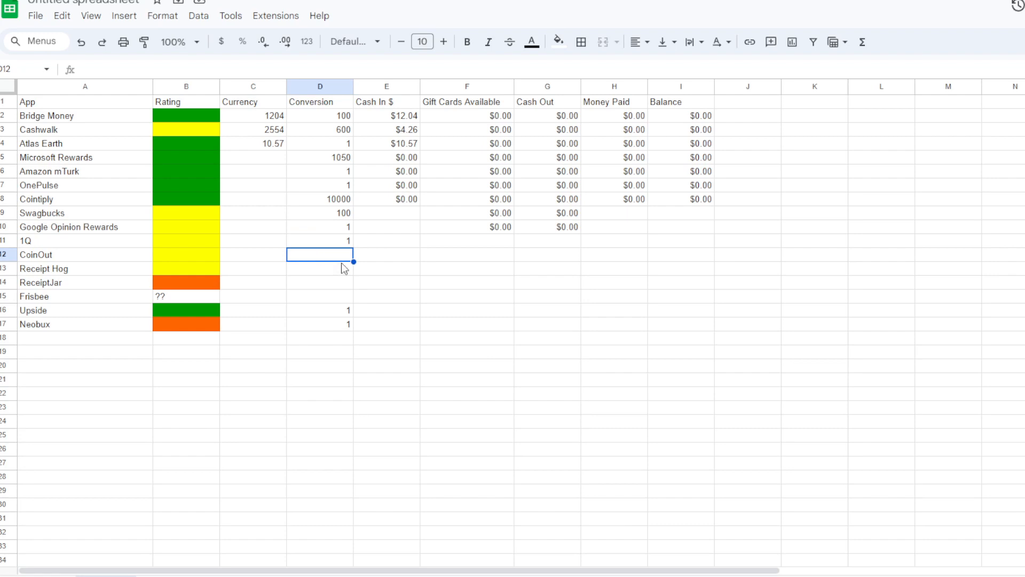
type("1000")
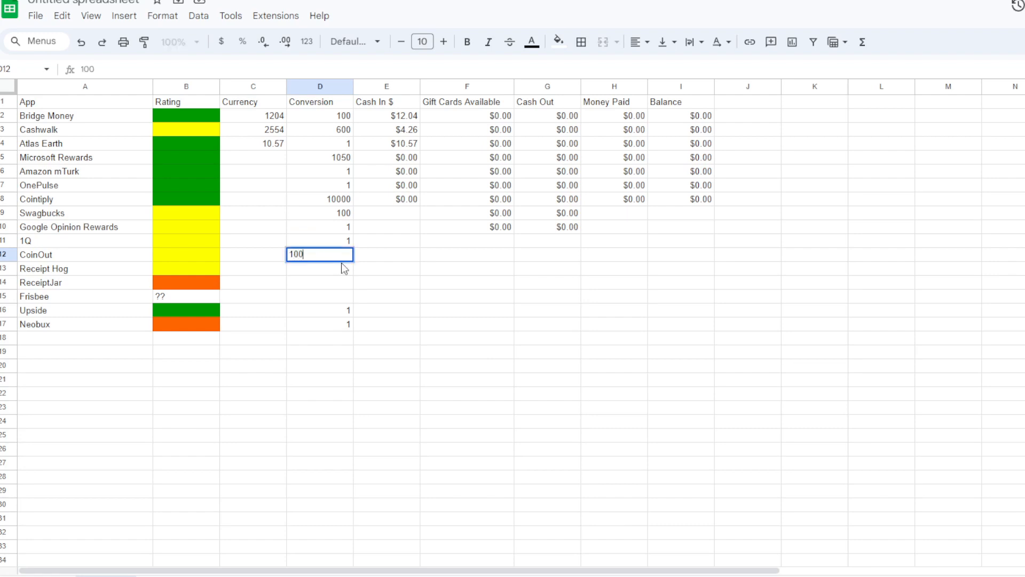
key("Return")
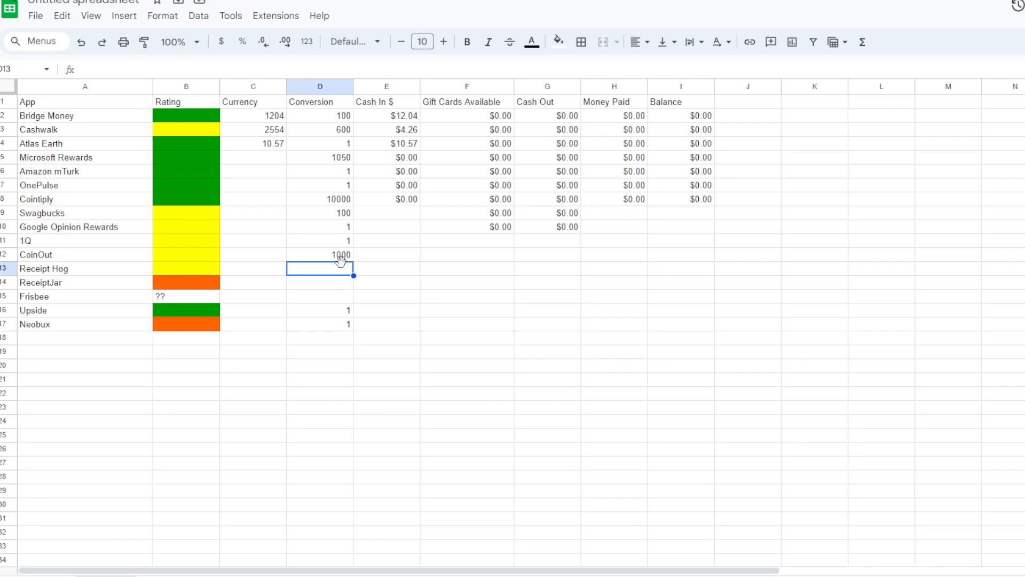
type("200")
key("Return")
type("200")
key("Return")
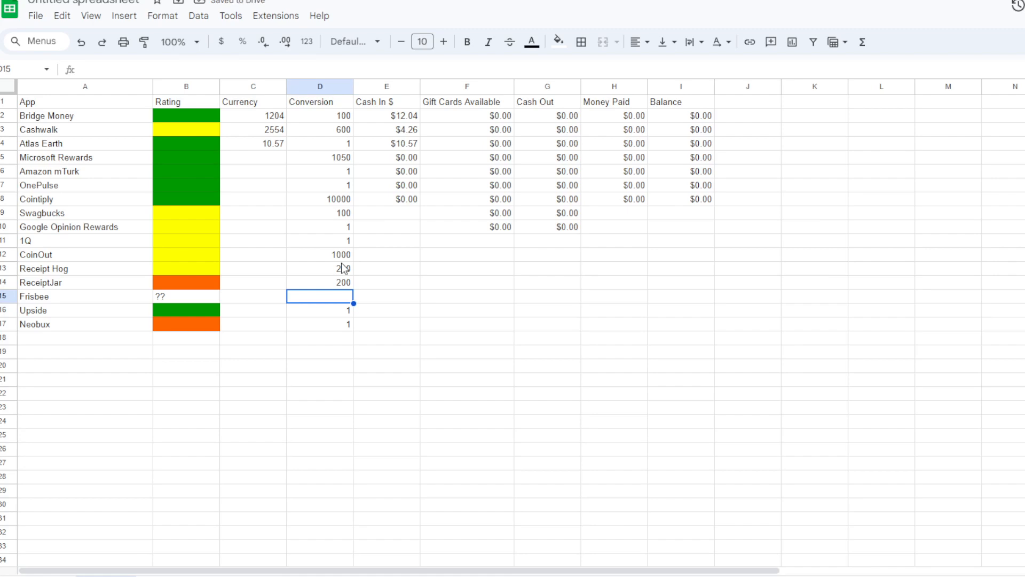
type("1")
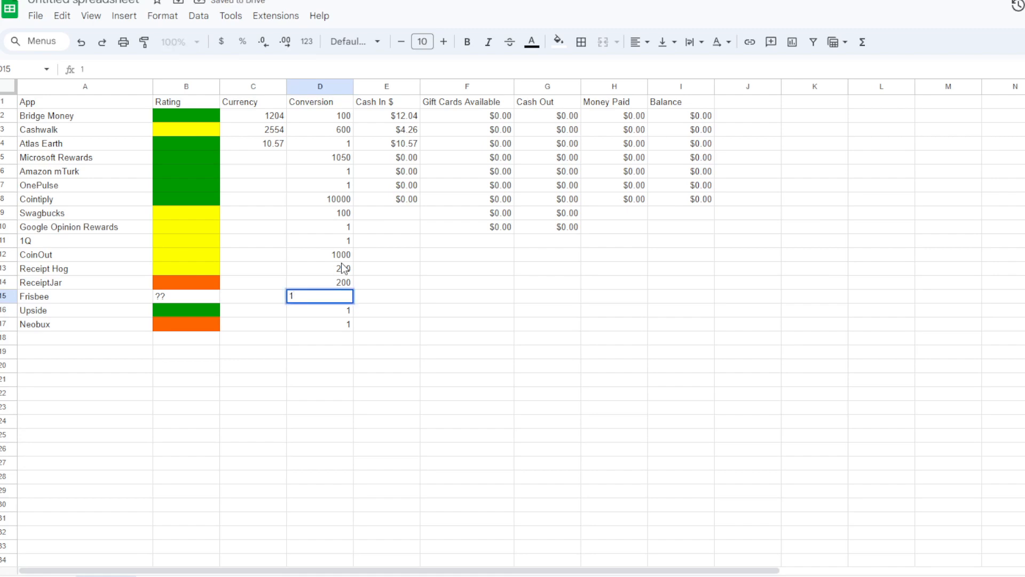
key("Return")
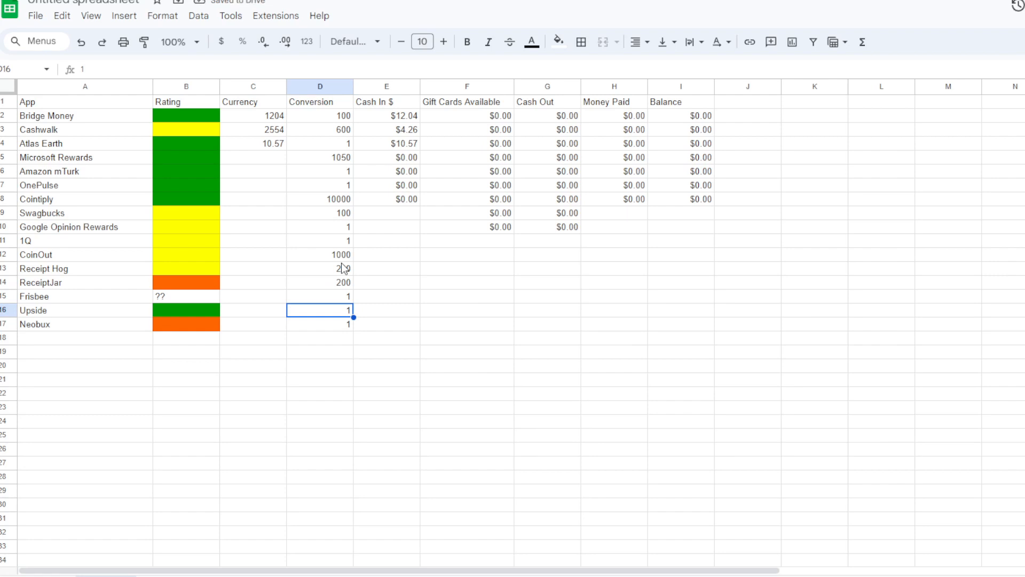
- Fill the Cash In formula from E8 down to E17, and copy Google Opinion Rewards' $0.00 Gift Cards Available value from F10 down to F17
left_click(415, 201)
left_click_drag(421, 204, 416, 326)
left_click(496, 231)
key("ctrl+c")
key("Down")
key("ctrl+v")
key("Down")
key("ctrl+v")
key("Down")
key("ctrl+v")
- Paste the copied $0.00 value into the empty Cash Out cells for 1Q through Neobux, G11 to G17
key("Down")
key("ctrl+v")
key("Down")
key("ctrl+v")
key("Down")
key("ctrl+v")
key("Down")
key("ctrl+v")
key("Right")
key("ctrl+v")
key("Up")
key("ctrl+v")
key("Up")
key("ctrl+v")
key("Up")
key("ctrl+v")
key("Up")
key("ctrl+v")
key("Up")
key("ctrl+v")
key("Up")
key("ctrl+v")
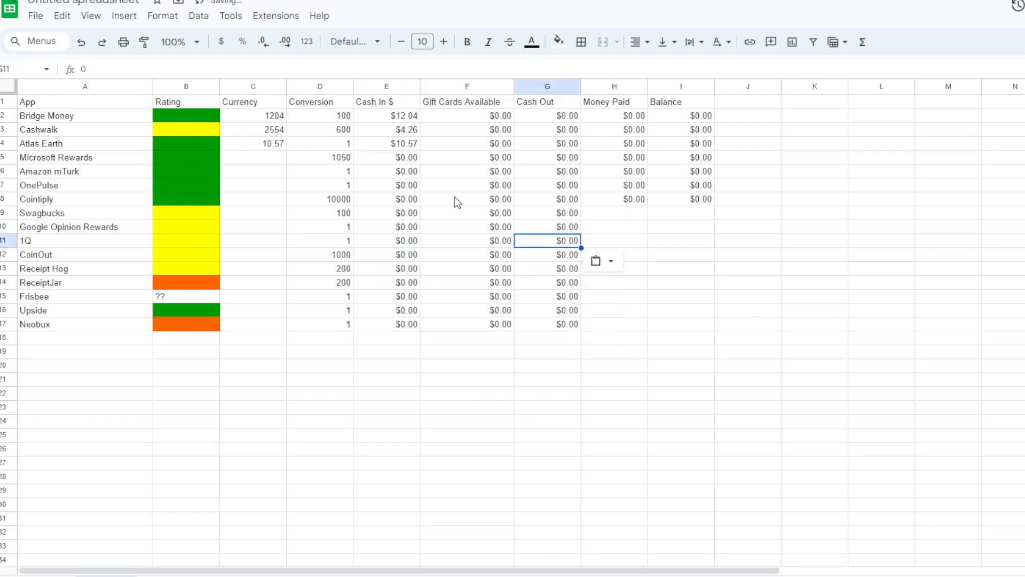
- Fill Cointiply's Money Paid value and Balance formula from H8 and I8 down through the Neobux row, row 17
left_click(639, 201)
left_click_drag(648, 207, 648, 330)
left_click(700, 204)
left_click_drag(714, 206, 714, 329)
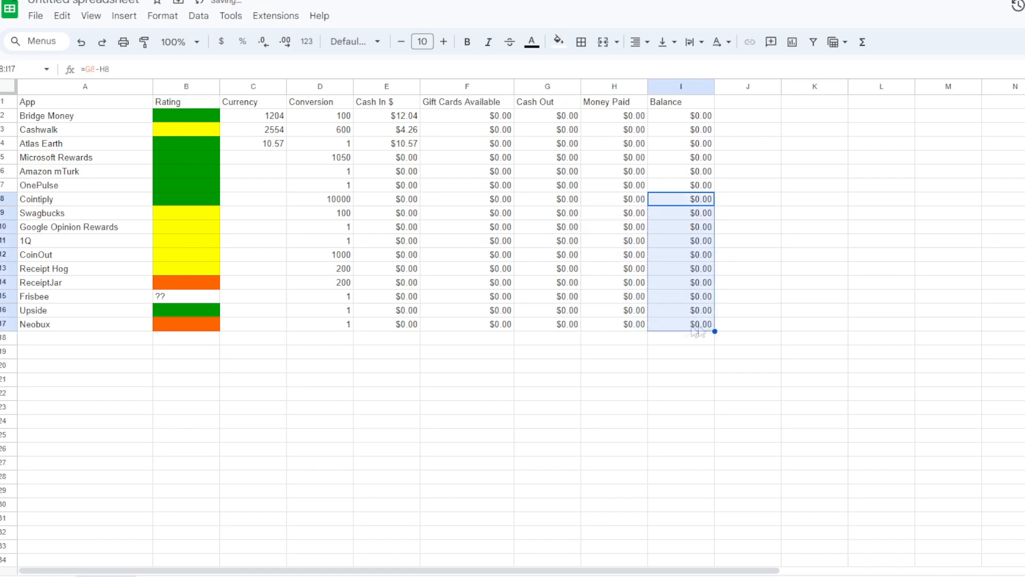
- Enter the placeholder labels Credit Card #1, Credit Card #2 and Credit Card #3 in A19 through A21
left_click(75, 355)
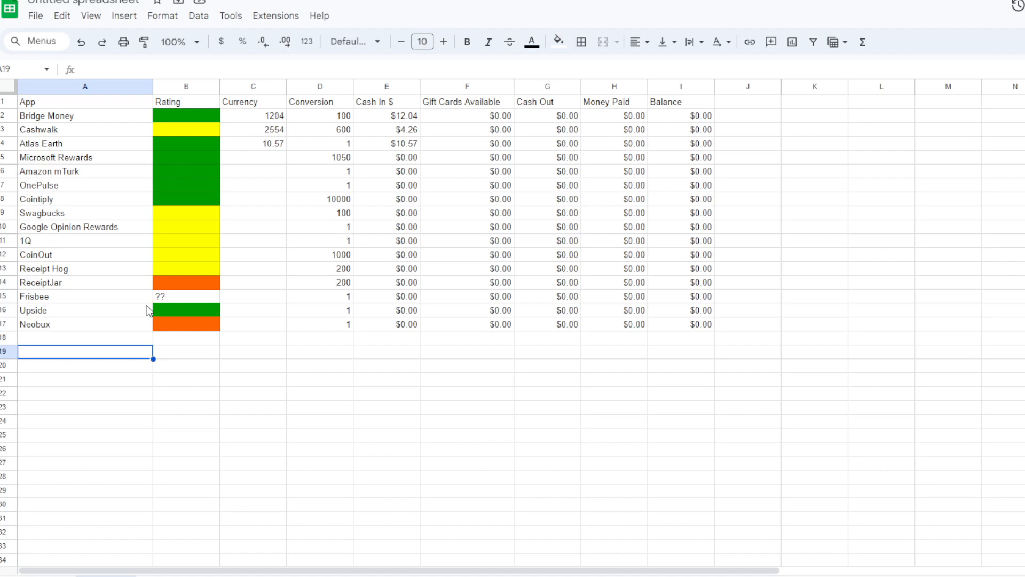
type("Credit Card #1")
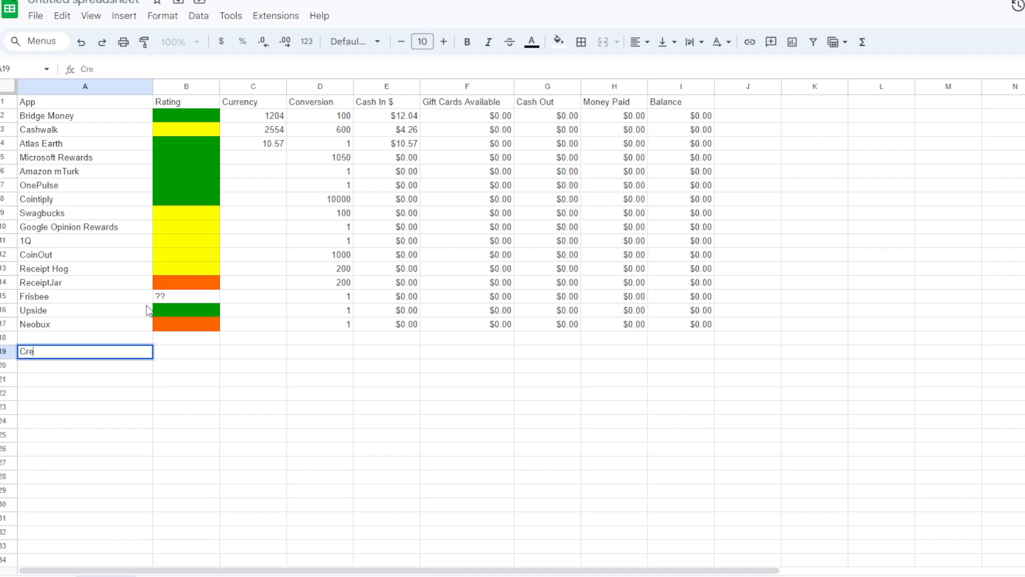
key("Return")
type("Credit Card #2")
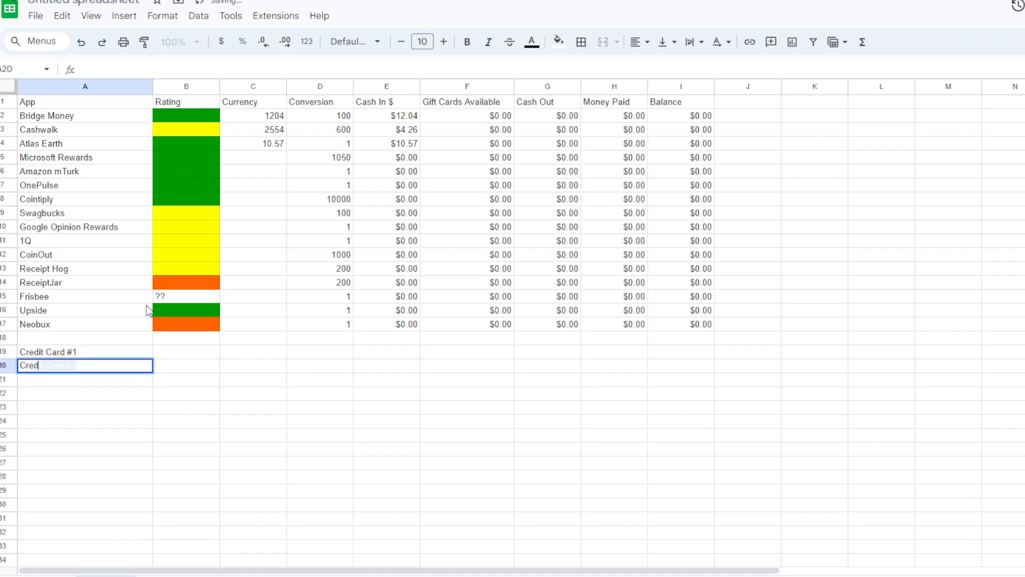
key("Return")
type("Credit Card #3")
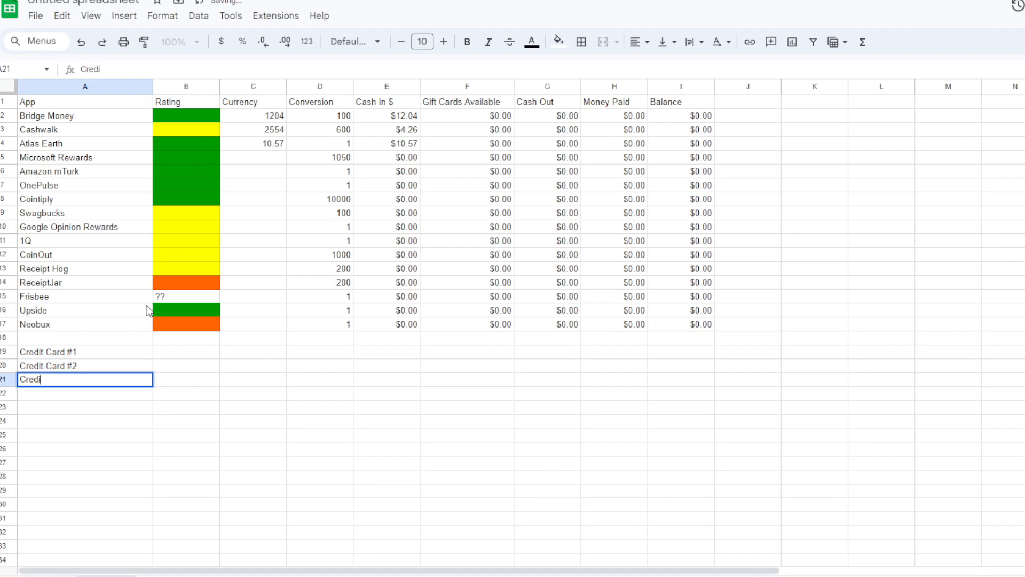
key("Up")
key("Up")
key("Right")
key("Right")
key("Right")
key("Right")
key("Left")
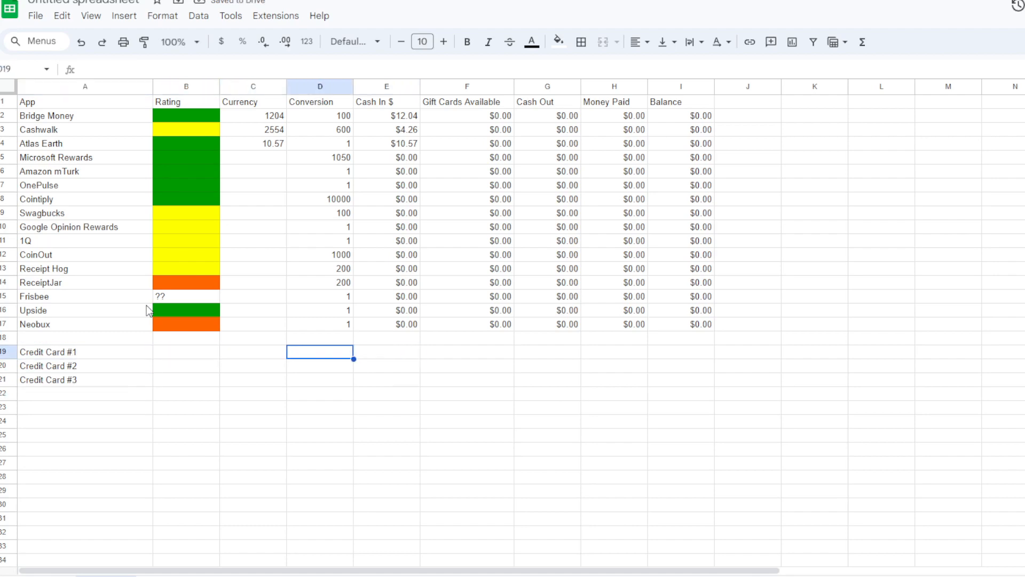
key("Left")
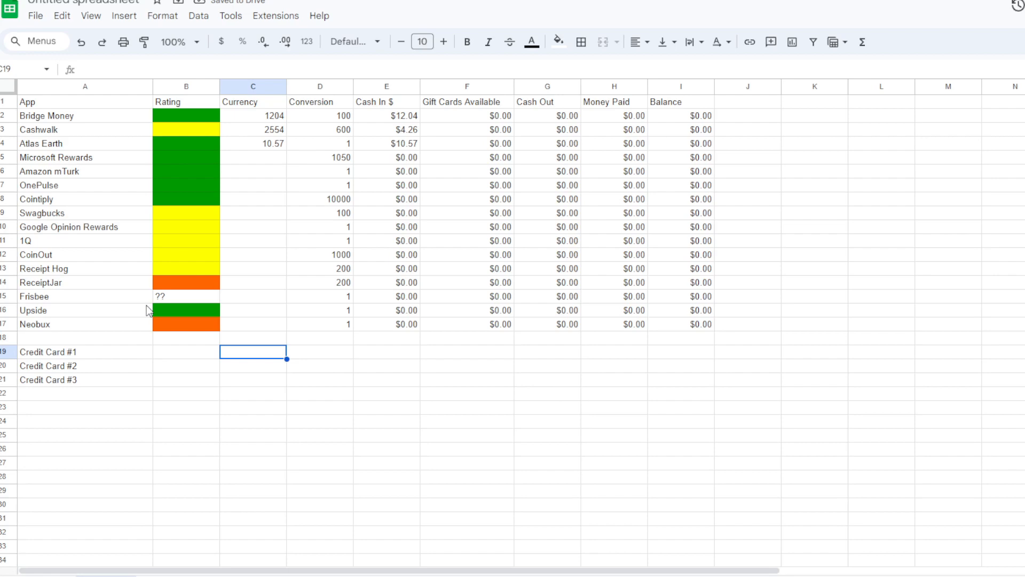
key("Right")
key("Left")
key("Left")
key("Left")
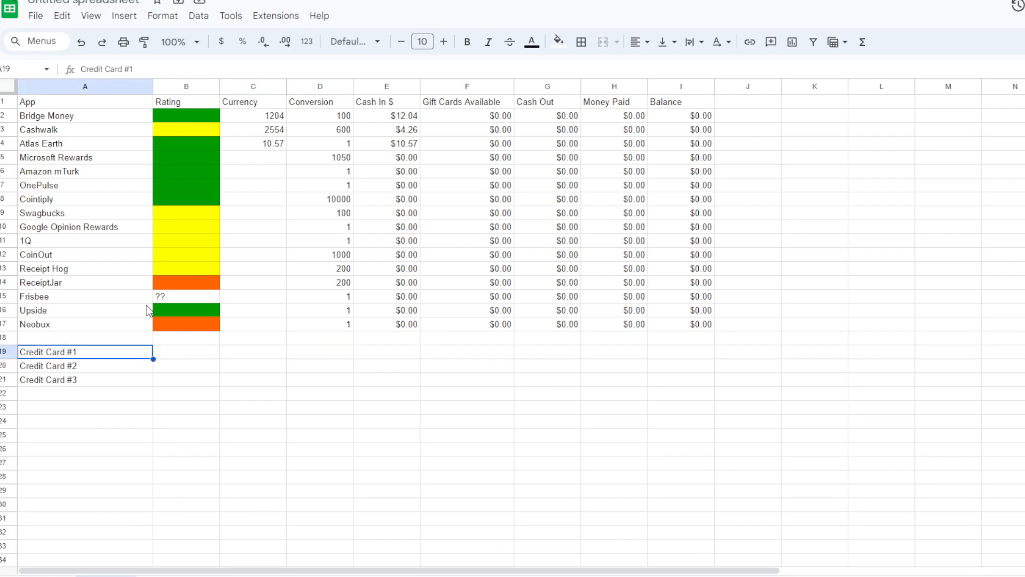
- Name the card in A19 Citi Doublecash and set its conversion rate in D19 to 100
type("Citi Doublecash")
key("Tab")
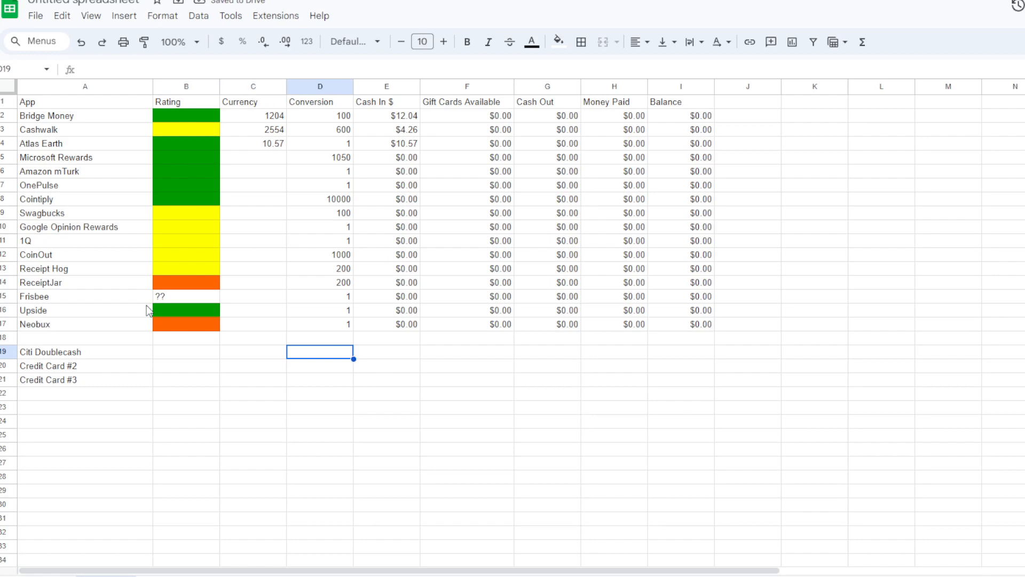
type("1000")
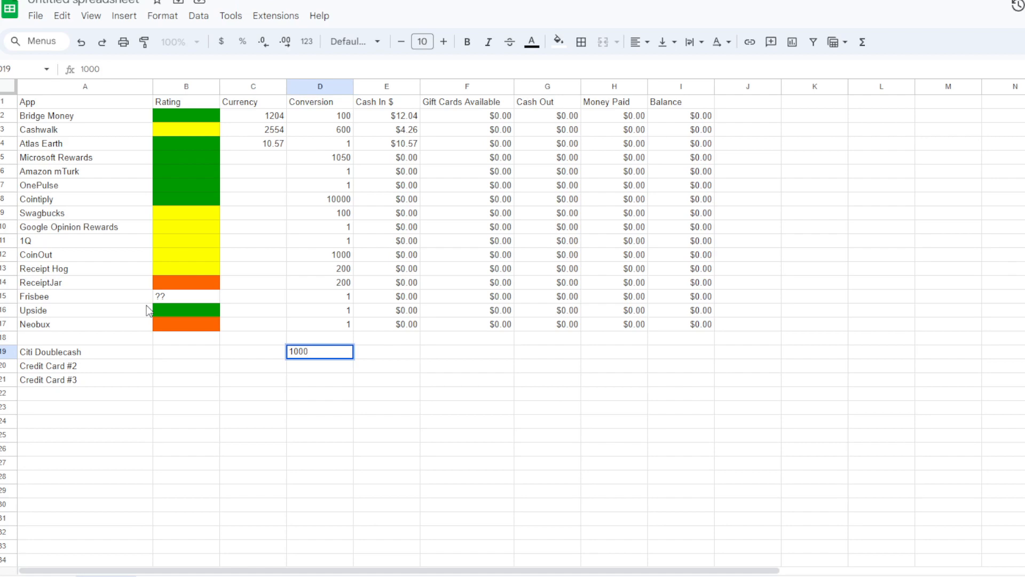
key("BackSpace")
key("Return")
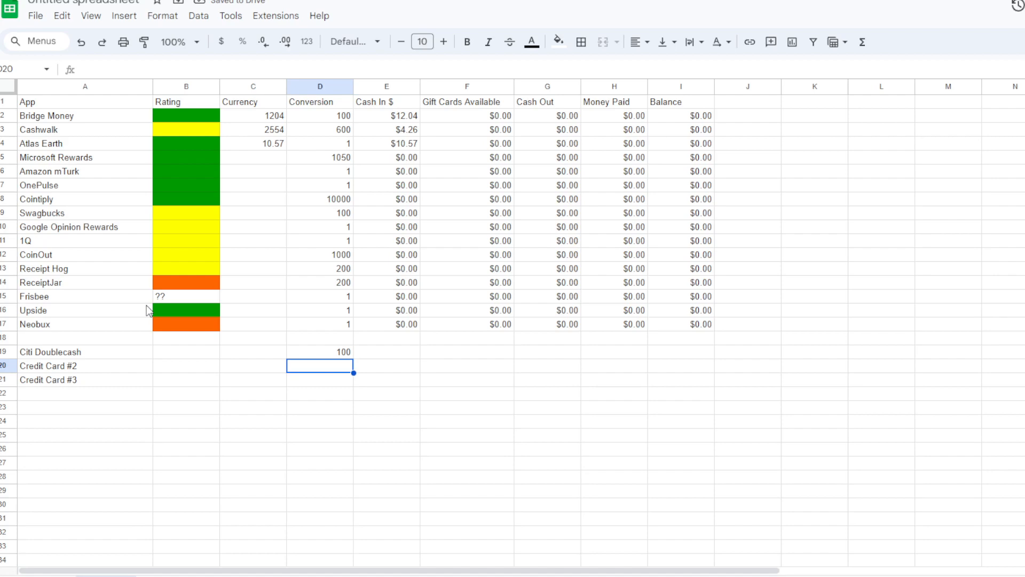
key("Up")
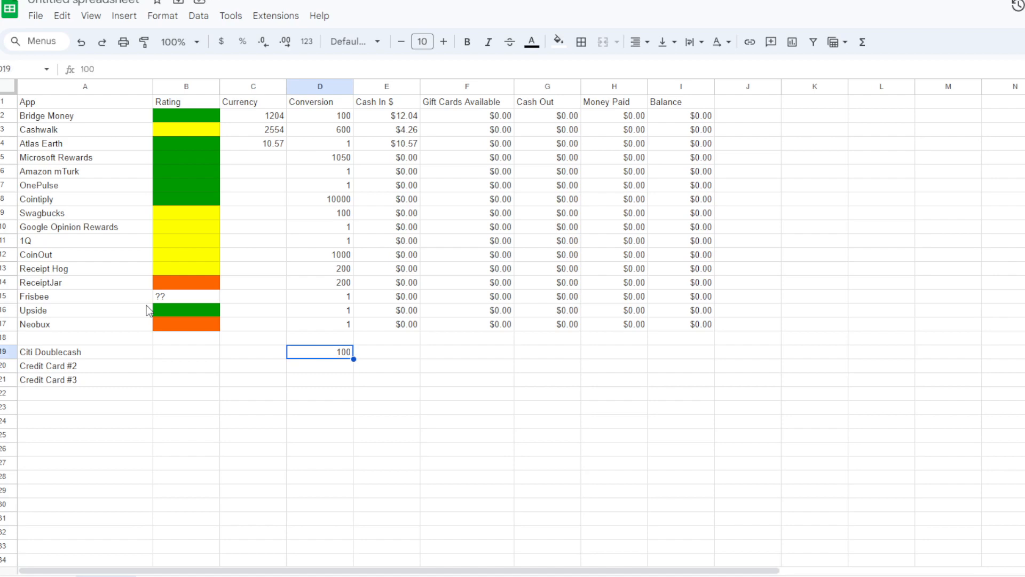
key("Left")
- Name the card in A20 Sam's Club WorldElite and set its conversion rate in D20 to 1
key("Left")
key("Right")
key("Right")
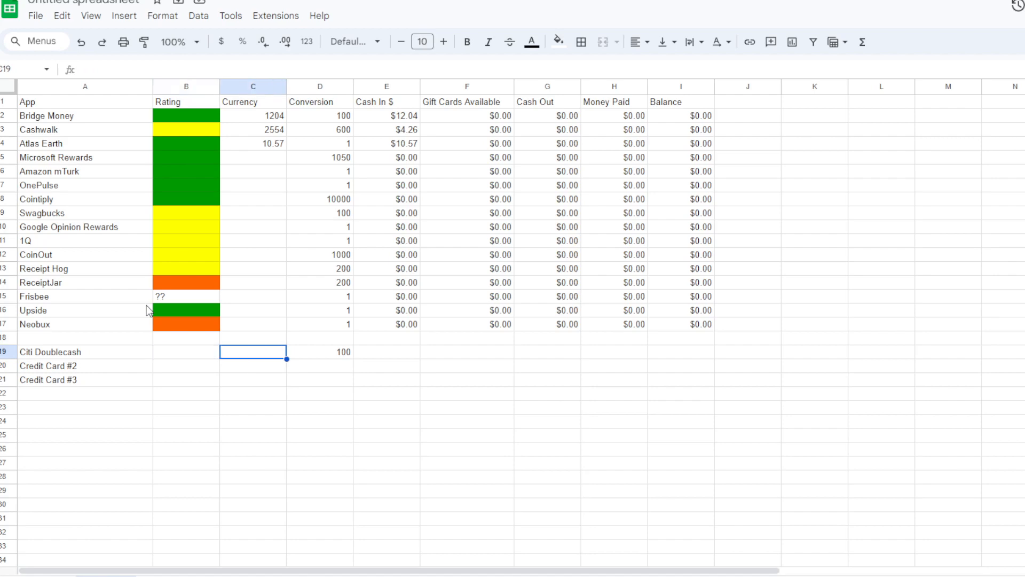
key("Left")
key("Down")
key("Right")
key("Left")
key("Left")
key("Left")
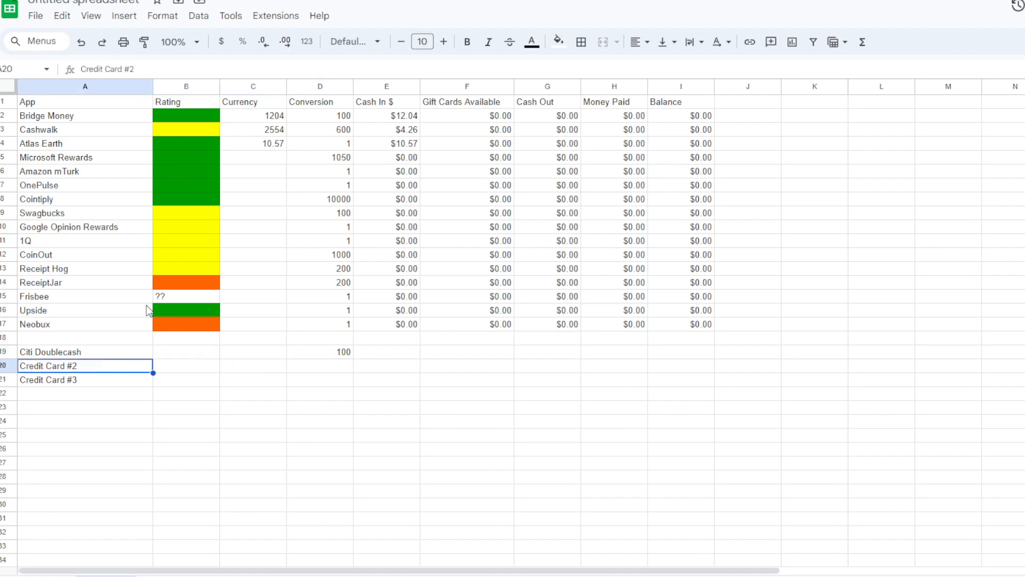
type("Sam")
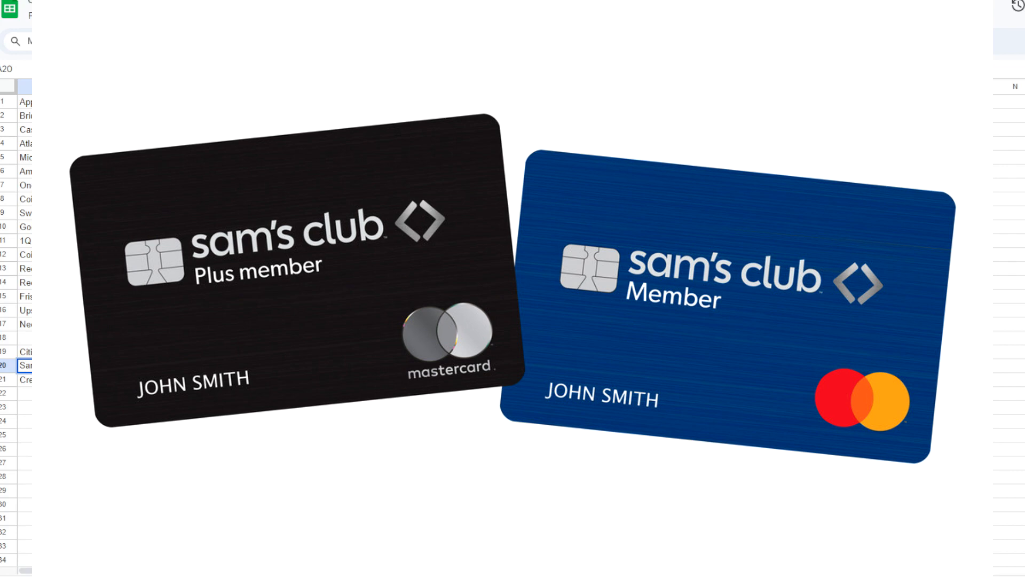
type("'s Club WorldElite")
key("Right")
key("Right")
key("Right")
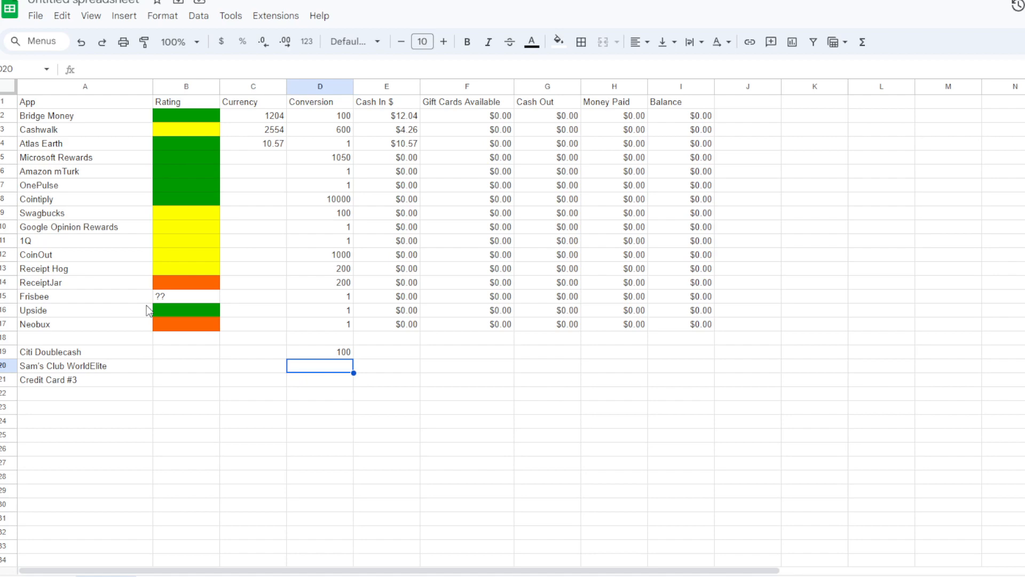
type("1")
key("Return")
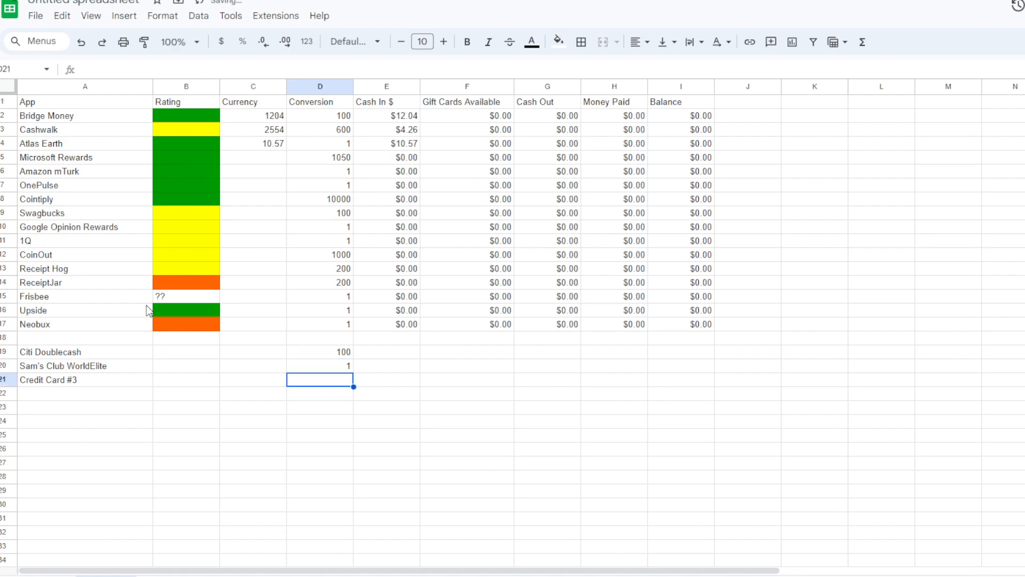
- Name the card in A21 Bank of America and set its conversion rate in D21 to 1
key("Left")
key("Left")
key("Left")
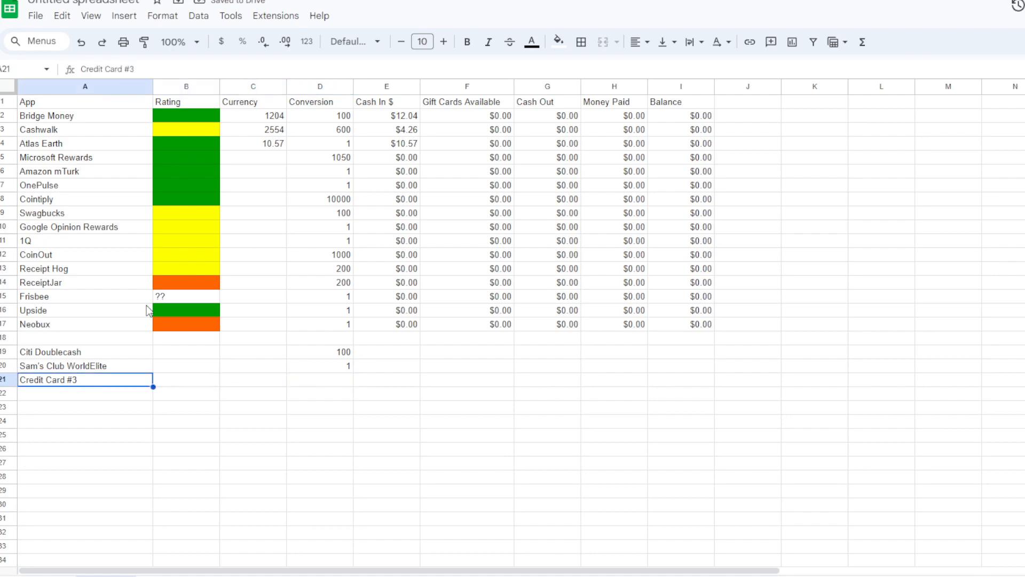
type("Bank of America")
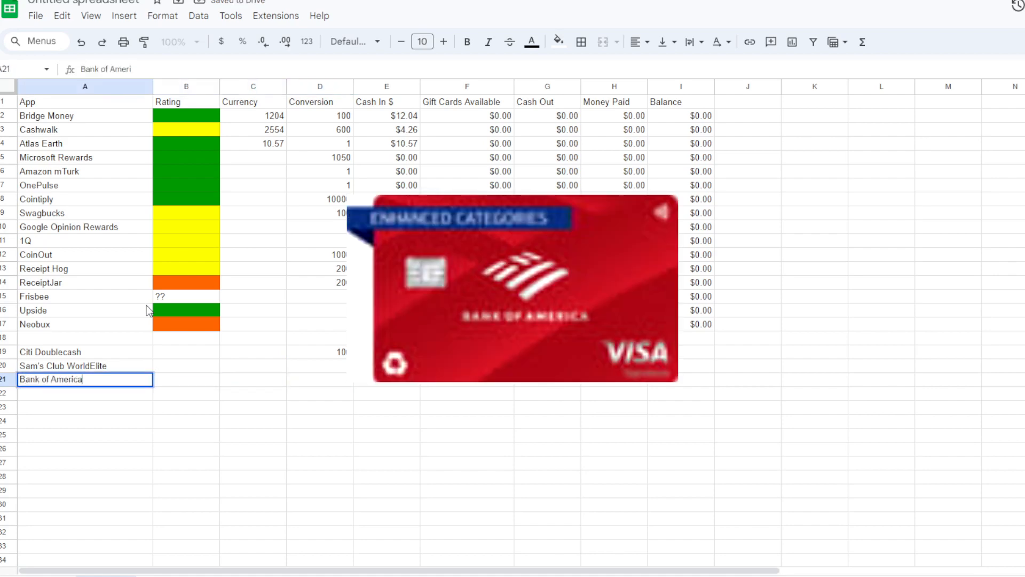
key("Tab")
key("Tab")
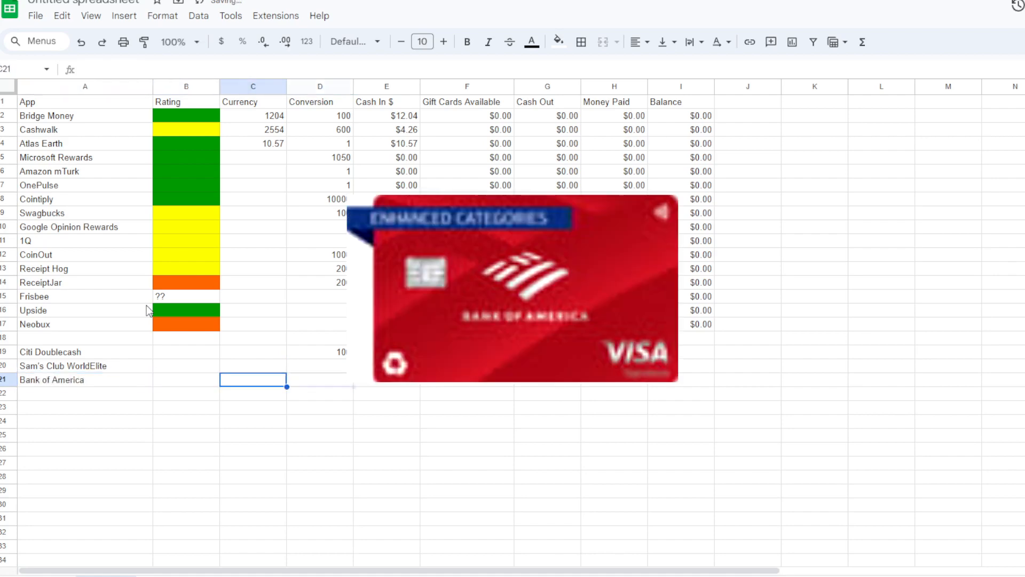
key("Tab")
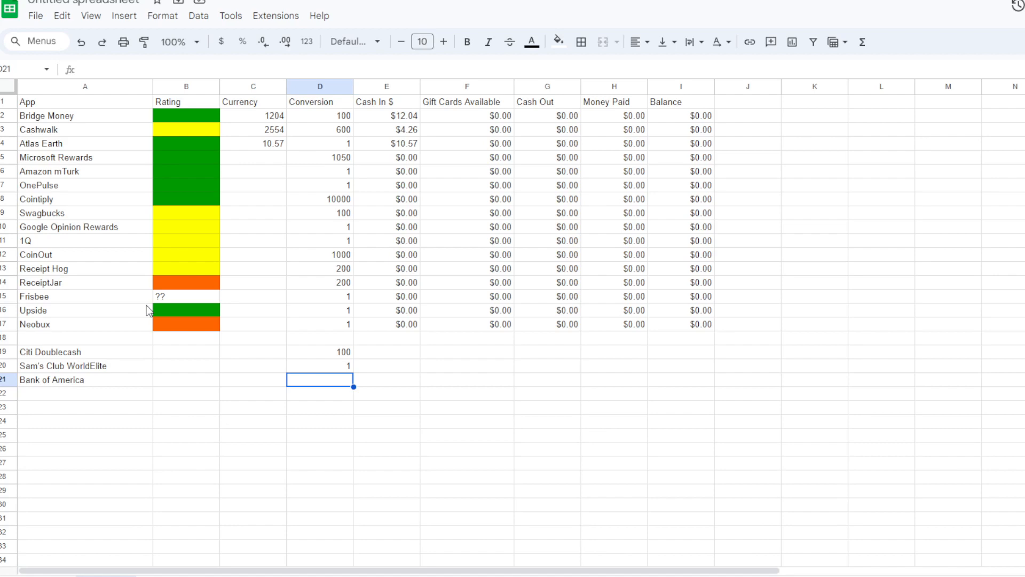
type("1")
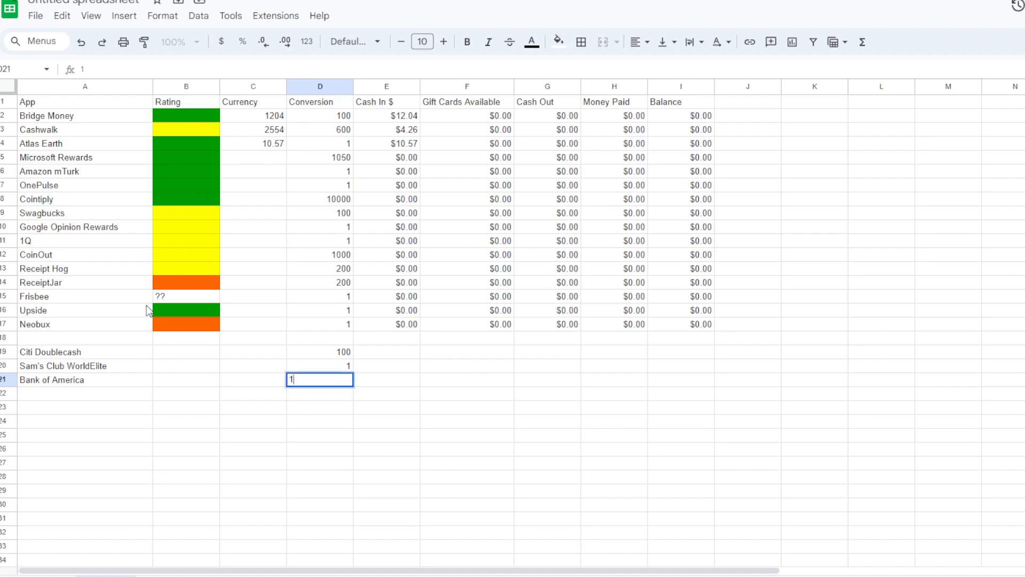
key("Up")
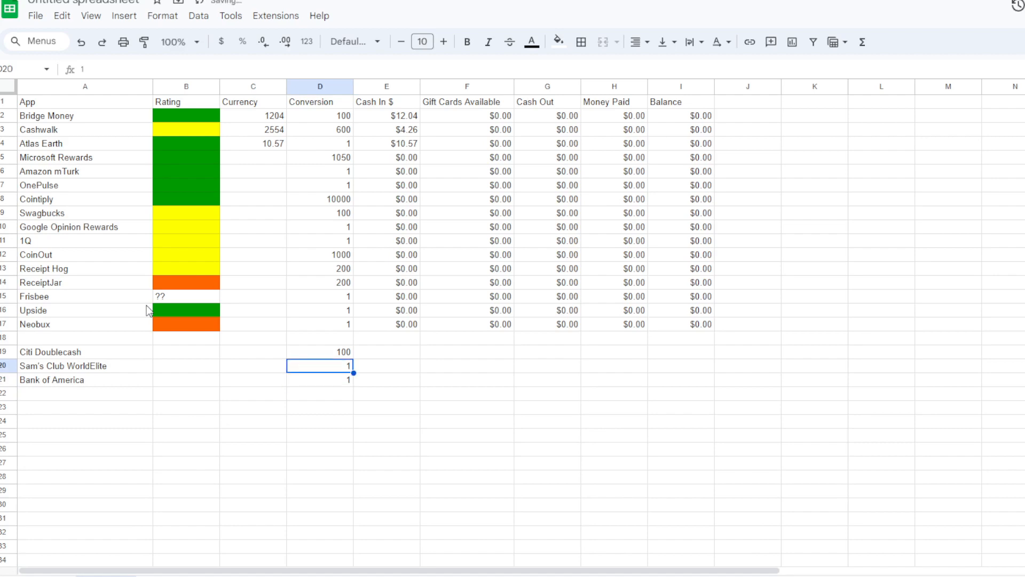
key("Left")
key("Left")
key("Up")
key("Right")
key("Right")
key("Right")
key("Right")
key("Right")
key("Right")
key("Right")
key("Down")
key("Left")
key("Left")
key("Left")
key("Left")
key("Left")
key("Left")
key("Left")
key("Left")
key("Down")
key("Down")
key("Down")
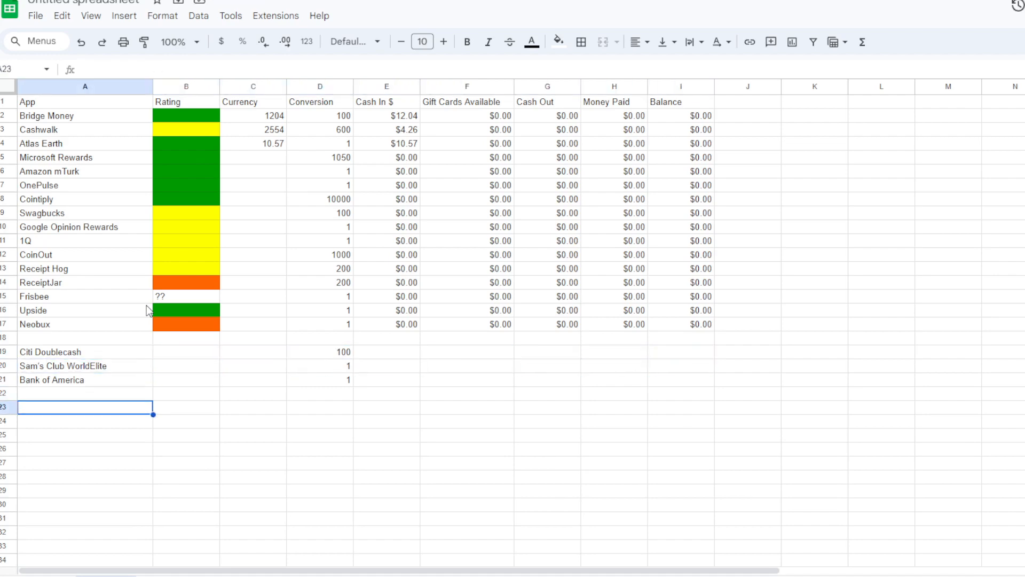
type("Interest")
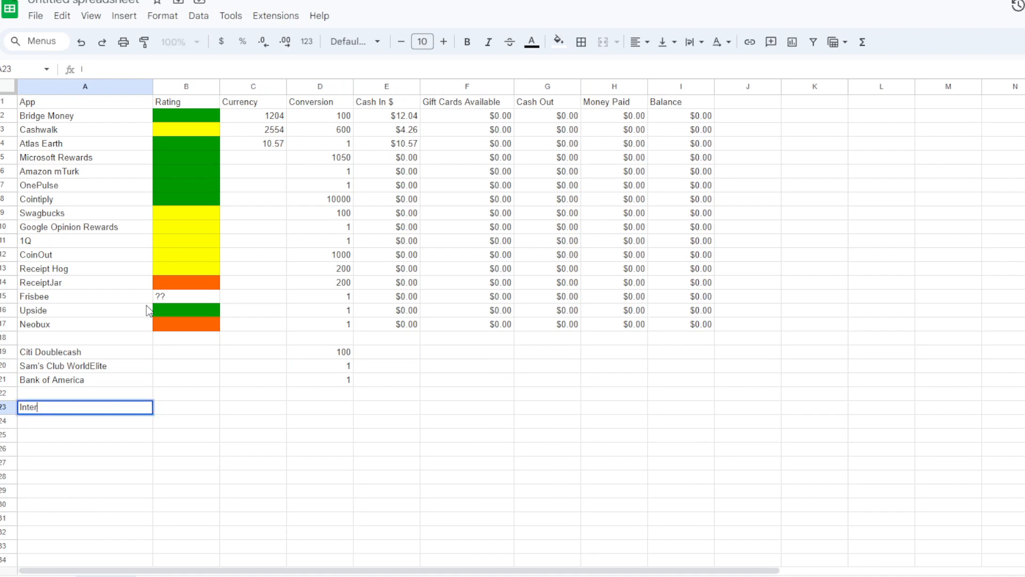
key("BackSpace")
key("BackSpace")
key("BackSpace")
key("BackSpace")
key("BackSpace")
key("BackSpace")
key("BackSpace")
key("Return")
- Copy the Cash In $ formula from the app rows into E19 through E21 for the three credit cards
key("Up")
key("Up")
key("Up")
key("Up")
key("Right")
key("Right")
key("Up")
key("Right")
key("Right")
key("Right")
key("Up")
key("Up")
key("Left")
key("ctrl+c")
key("Down")
key("Down")
key("ctrl+v")
key("Down")
key("ctrl+v")
key("Down")
key("ctrl+v")
key("Right")
key("Up")
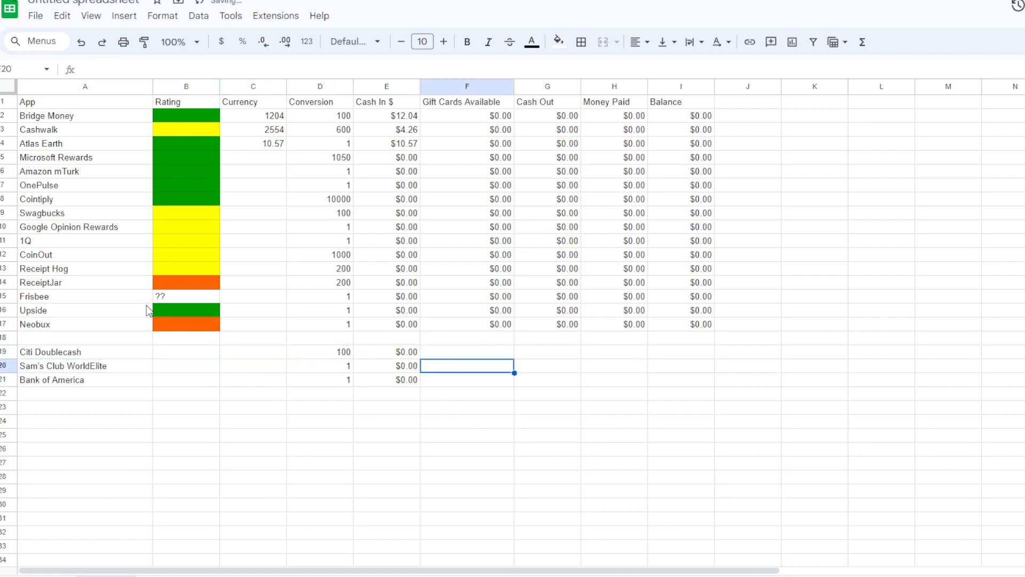
- Copy the Gift Cards Available through Balance cells F15:I17 into the three credit card rows, starting at F19
left_click_drag(481, 297, 669, 333)
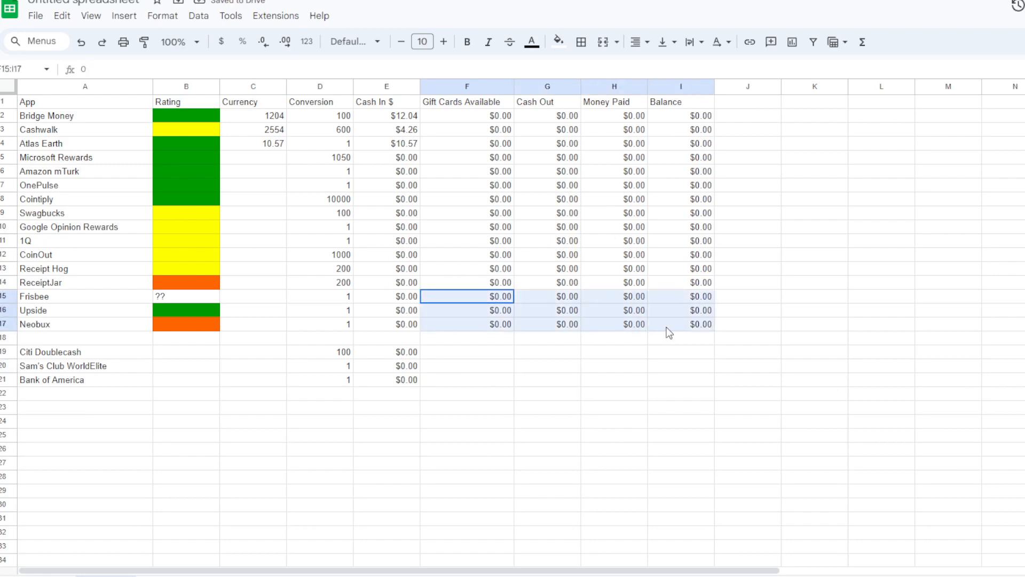
key("ctrl+c")
key("Down")
key("Down")
key("Down")
key("Down")
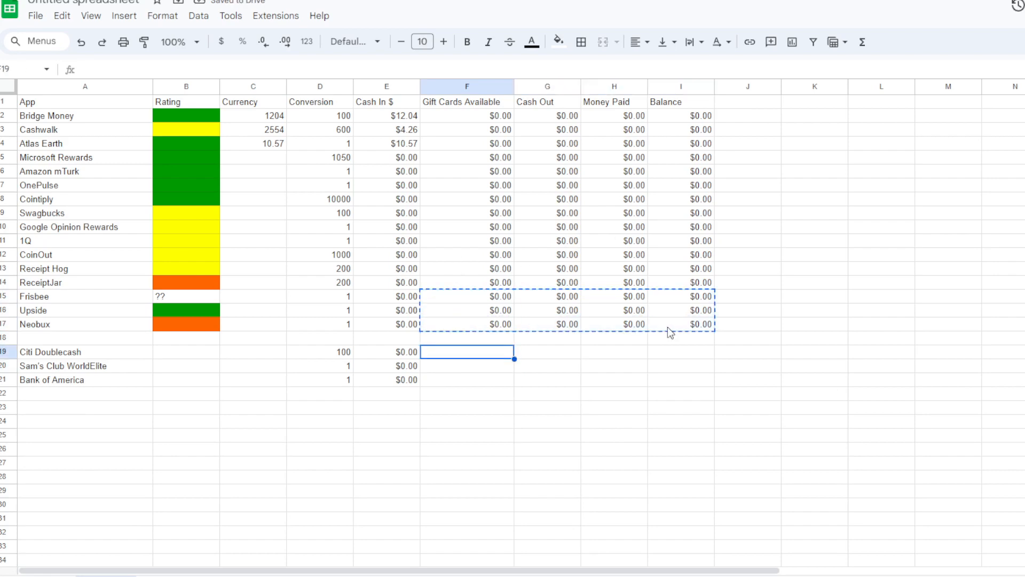
key("ctrl+v")
- Add a bold Total label in H23, below the Money Paid column
key("Right")
key("Right")
key("Right")
key("Right")
key("Down")
key("Down")
key("Down")
key("Down")
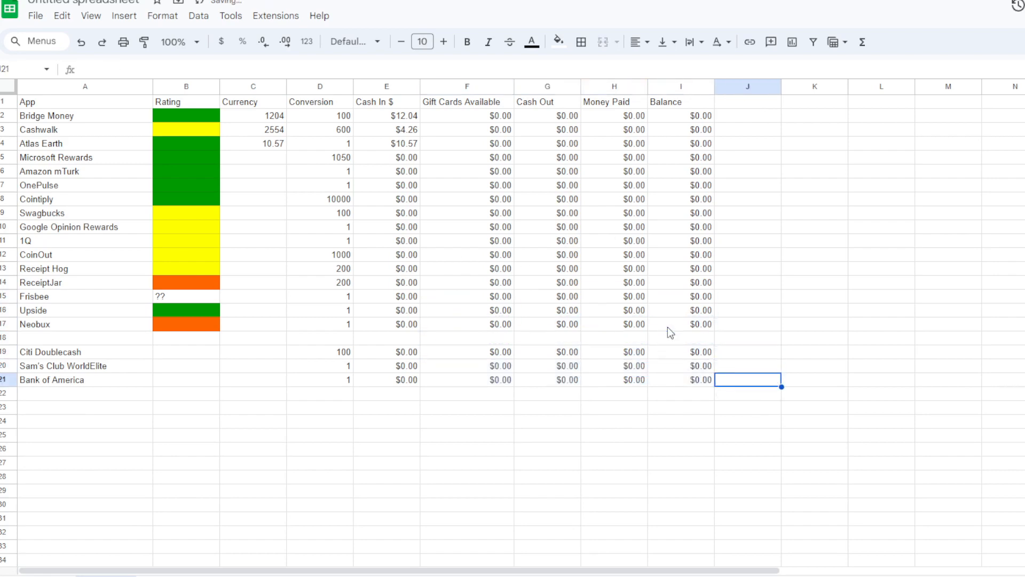
key("Left")
key("Left")
type("Total")
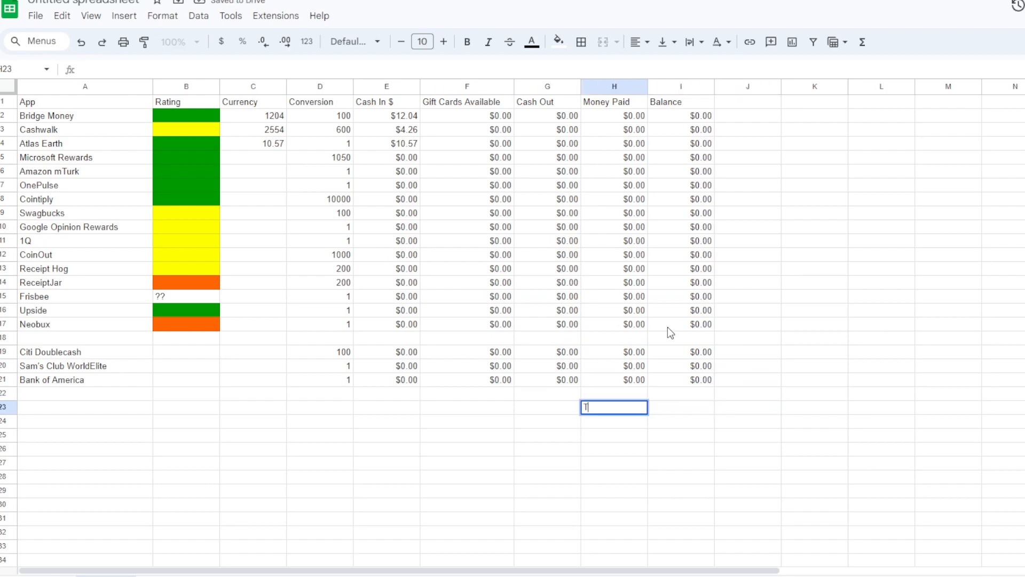
key("Return")
key("Up")
key("ctrl+b")
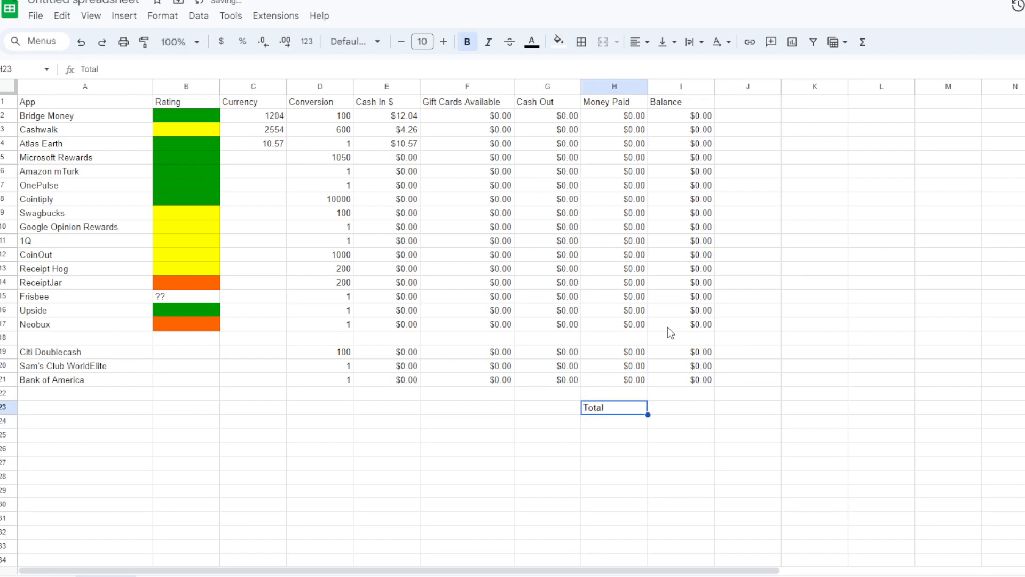
- Sum the Balance column in I23 with =sum(i2:i22) and make the result bold
key("Right")
key("Up")
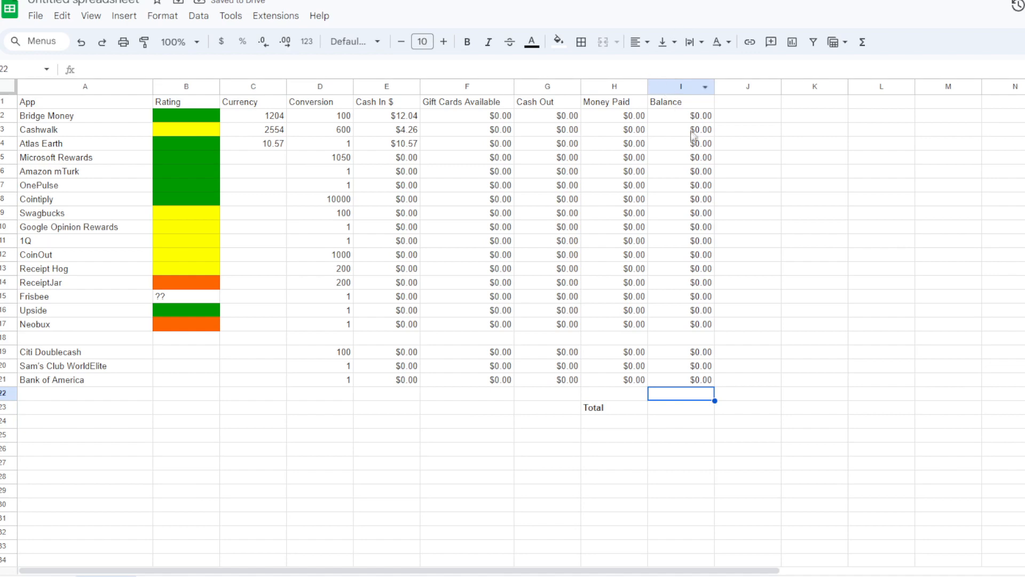
left_click(693, 409)
type("=sum(i2:")
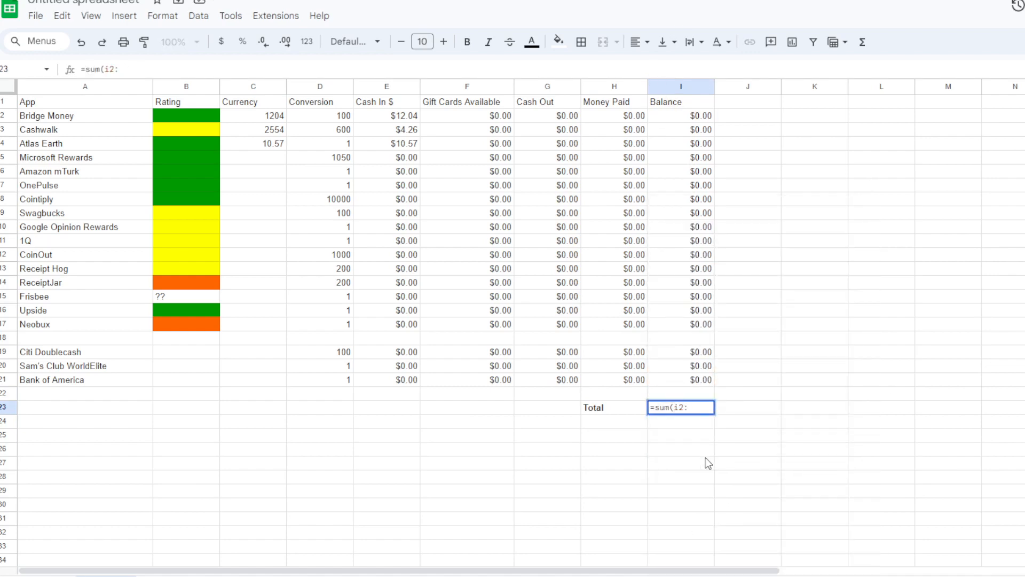
type("i22)")
key("Return")
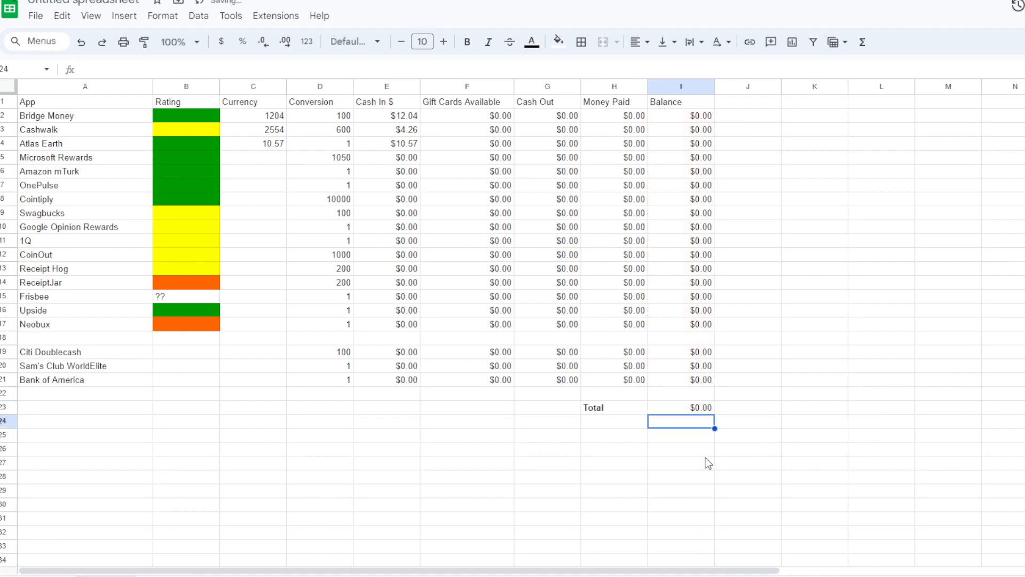
key("Up")
key("ctrl+b")
key("Left")
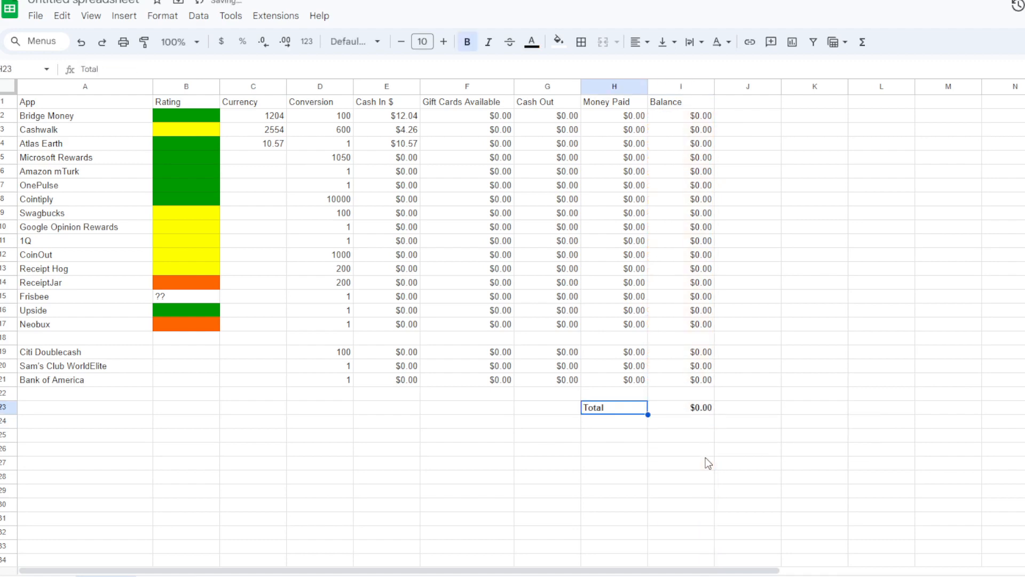
key("Left")
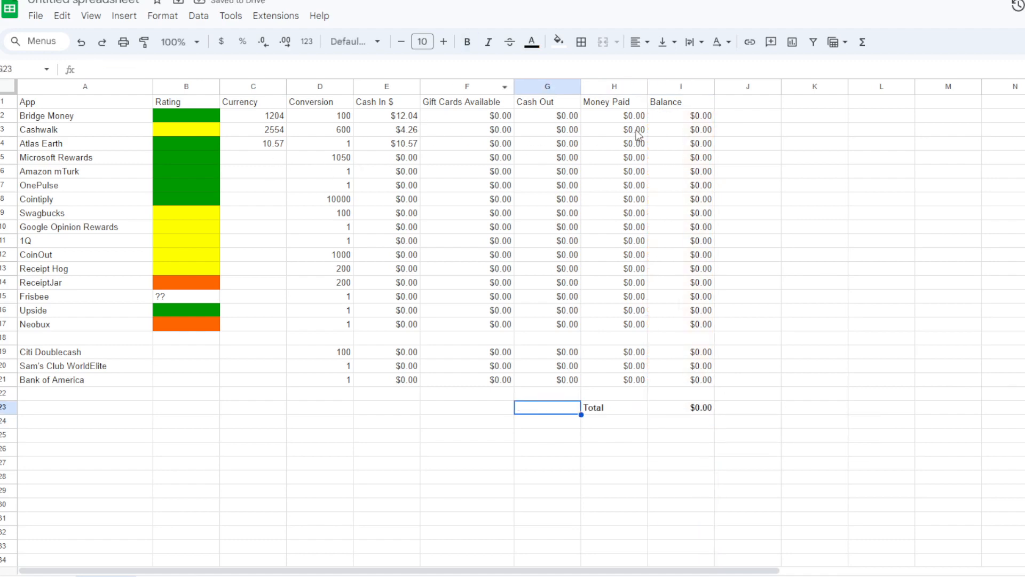
- Test the Bridge Money row with a Cash Out of 1 and a Money Paid of .5
left_click(586, 130)
left_click(567, 120)
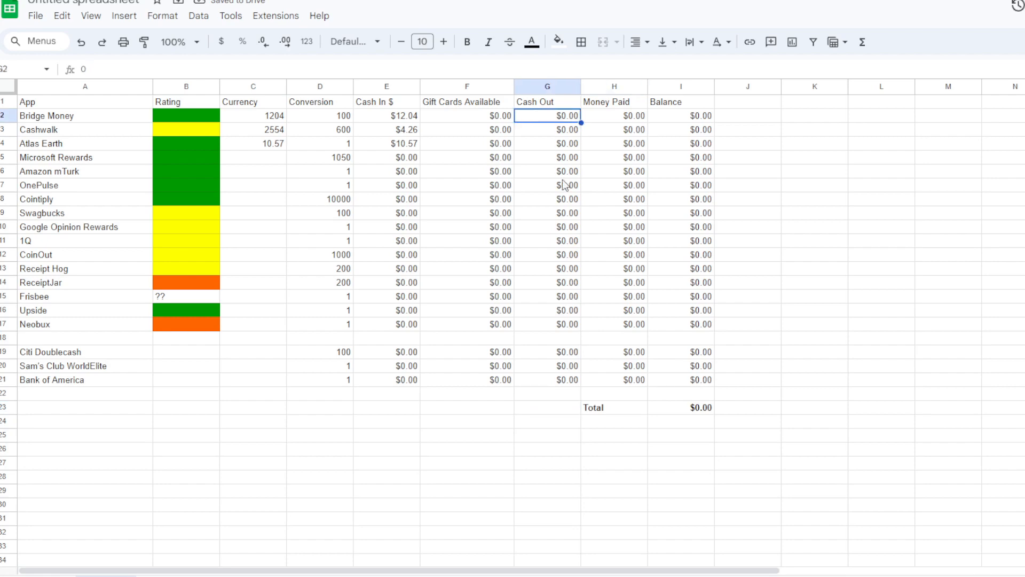
type("1")
key("Return")
key("Down")
key("Up")
key("Up")
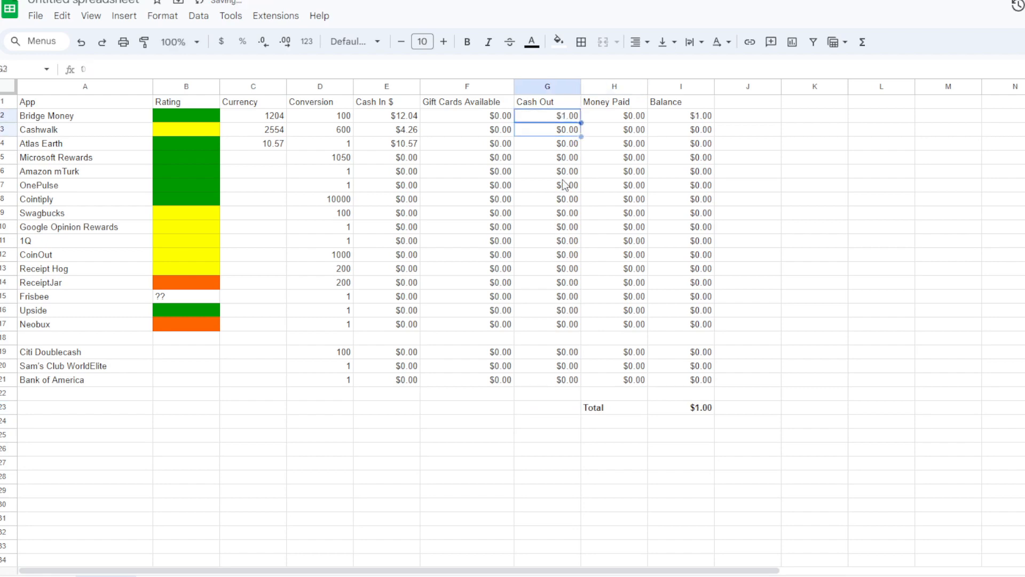
key("Right")
type(".5")
key("Return")
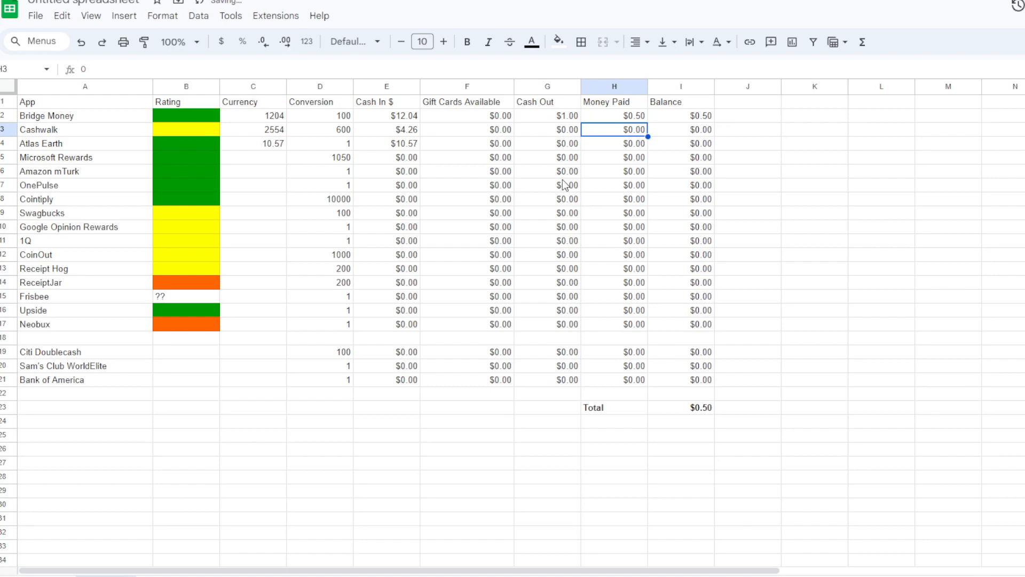
- Reset the Bridge Money test amounts under Cash Out and Money Paid to 0
key("Up")
type("0")
key("Left")
type("0")
key("Return")
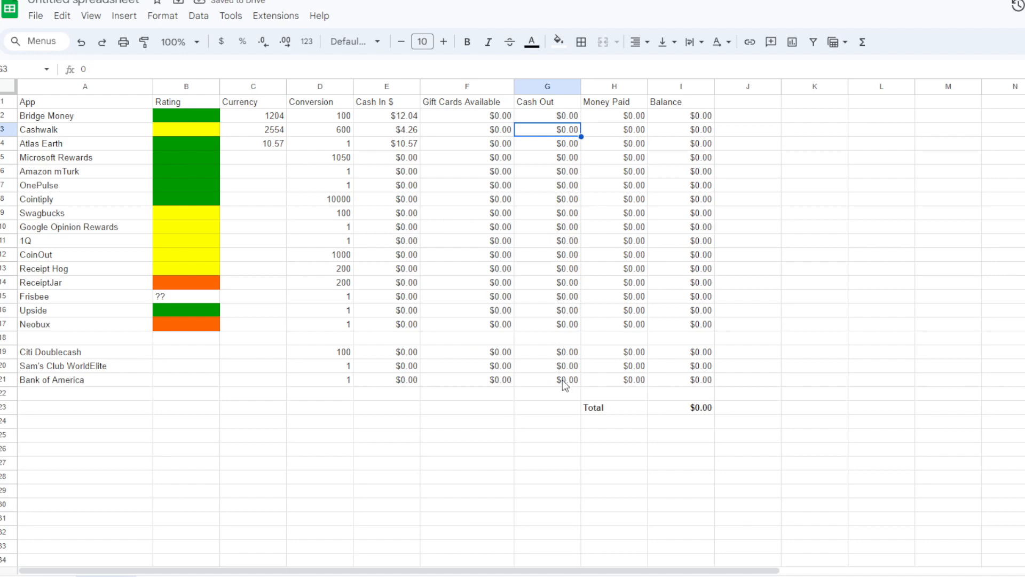
- Insert a row above Citi Doublecash and add the bold heading Credit Card Rewards in A19
right_click(6, 351)
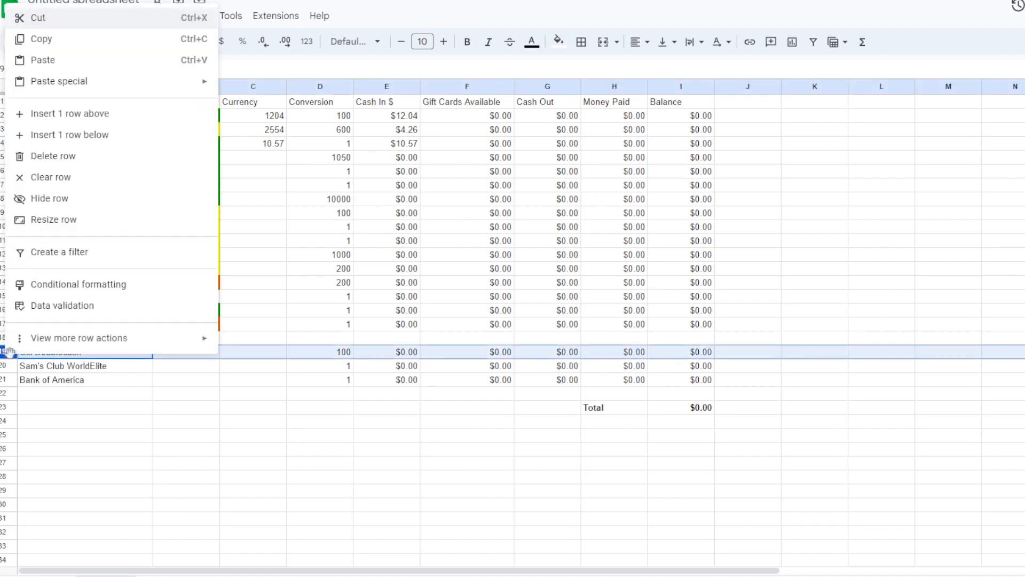
left_click(69, 113)
left_click(62, 352)
key("ctrl+b")
type("Credit Card Rewards")
key("Return")
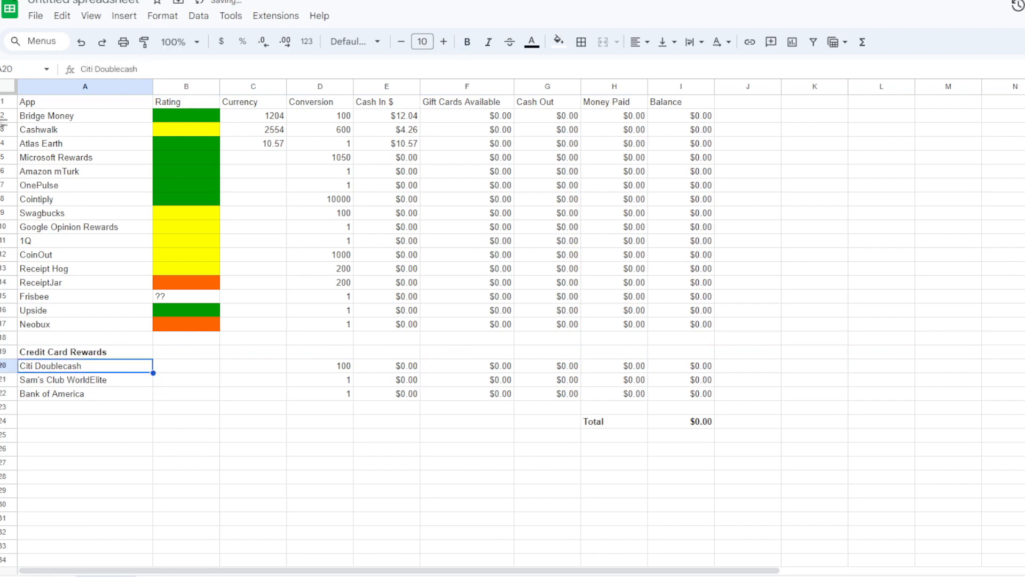
- Add a bold Bonuses label in A24, below the credit card rows
left_click(102, 421)
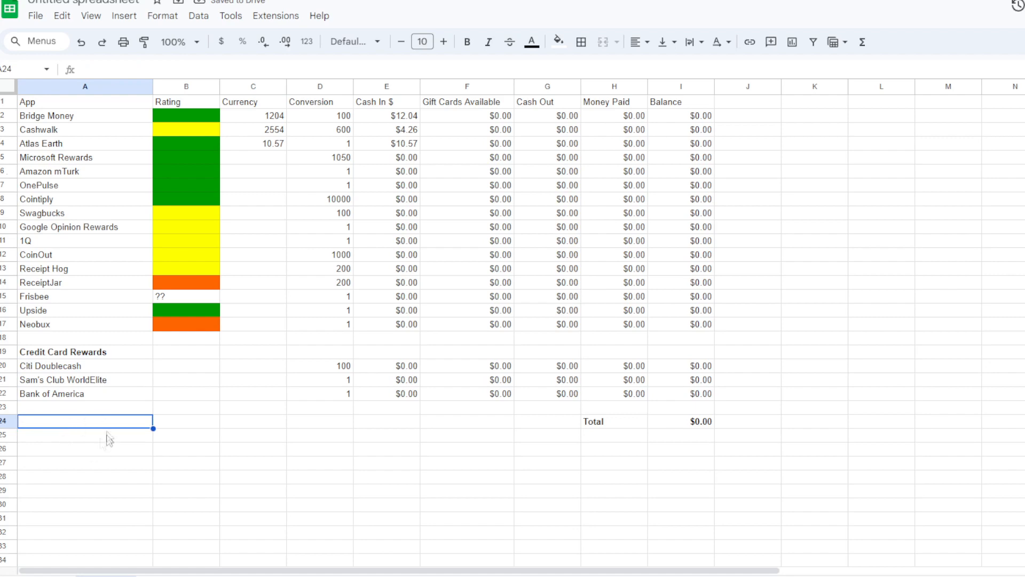
type("Bonuses")
key("ctrl+b")
- Move the Total label and its sum from H24:I24 down to H28:I28
left_click_drag(617, 425, 691, 432)
key("ctrl+x")
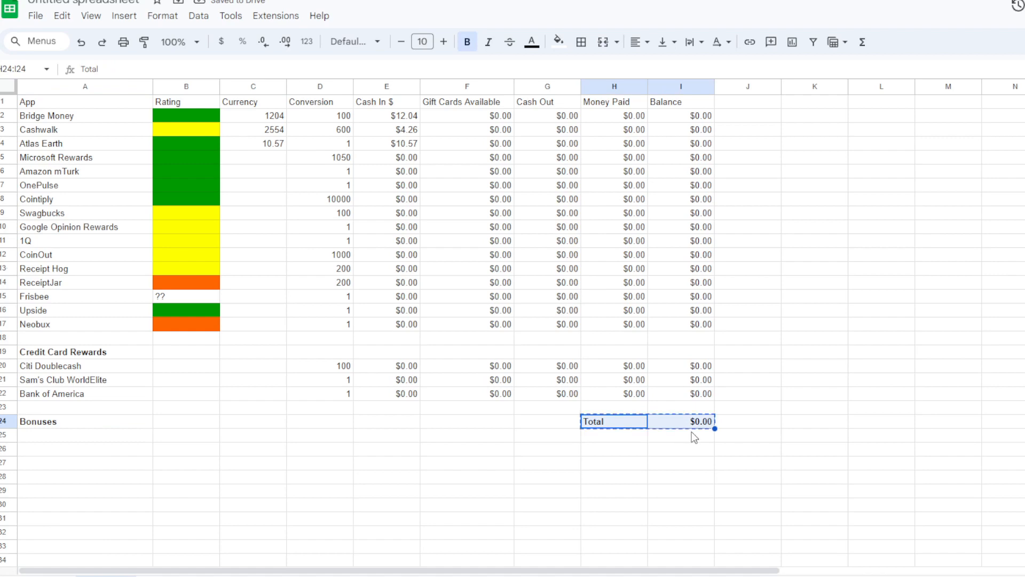
key("Down")
key("Down")
key("ctrl+v")
key("ctrl+c")
key("Down")
key("Down")
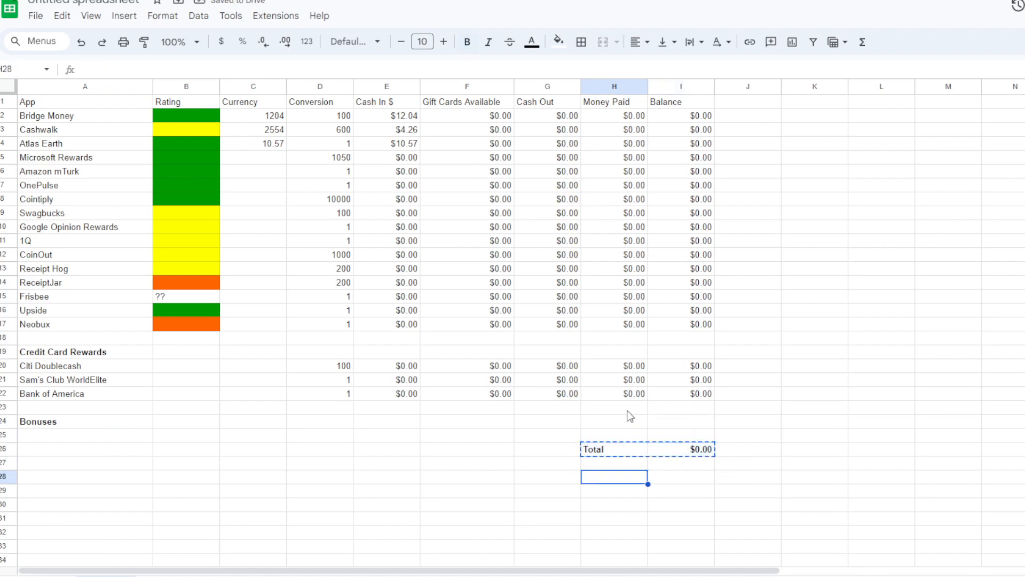
key("ctrl+v")
- Extend the total formula in I28 to sum I2:I26
left_click(701, 474)
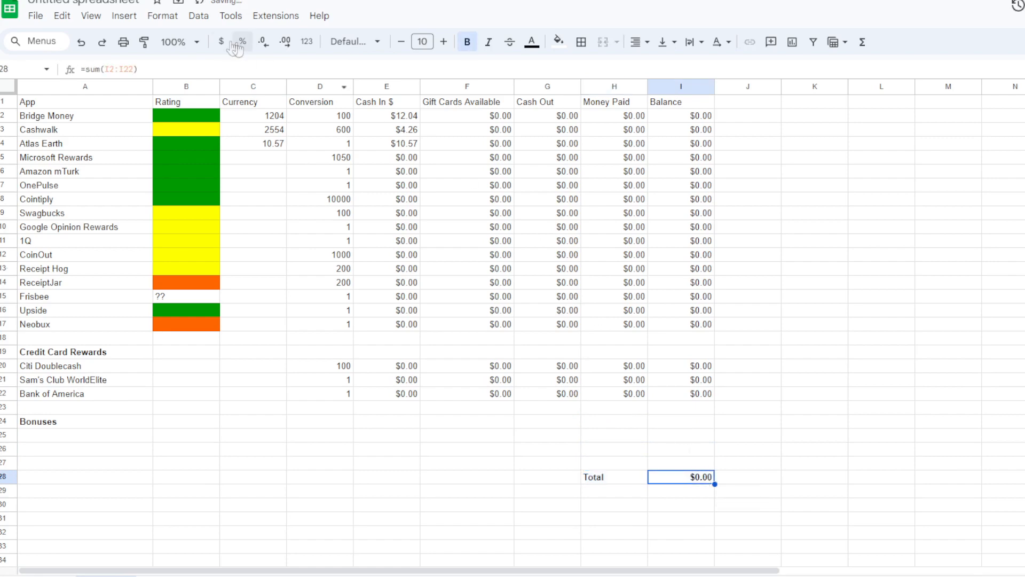
left_click(135, 69)
key("BackSpace")
type("6")
key("Return")
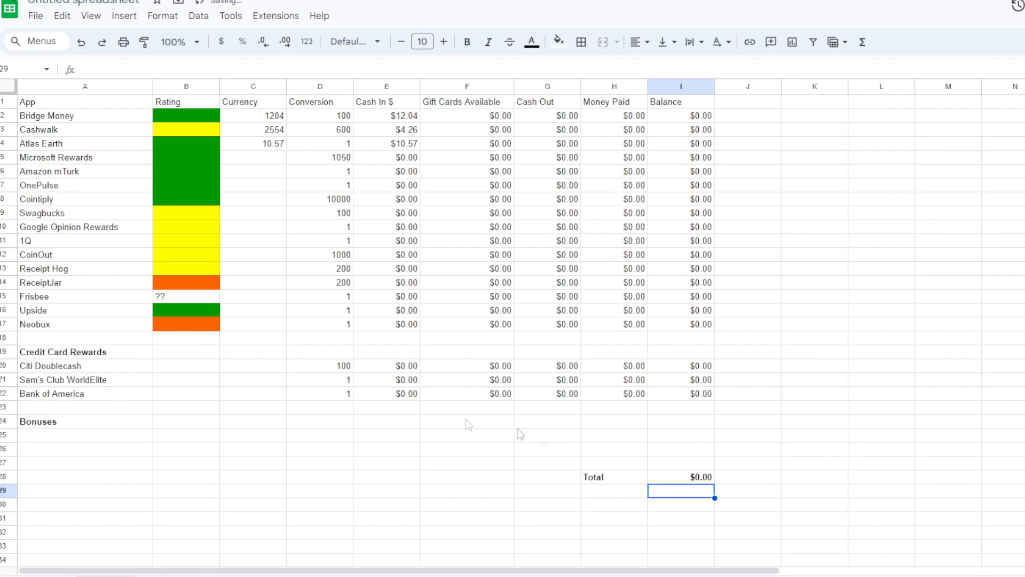
- Enter a conversion of 1 for the Bonuses row in D24
left_click(299, 422)
type("1")
key("Return")
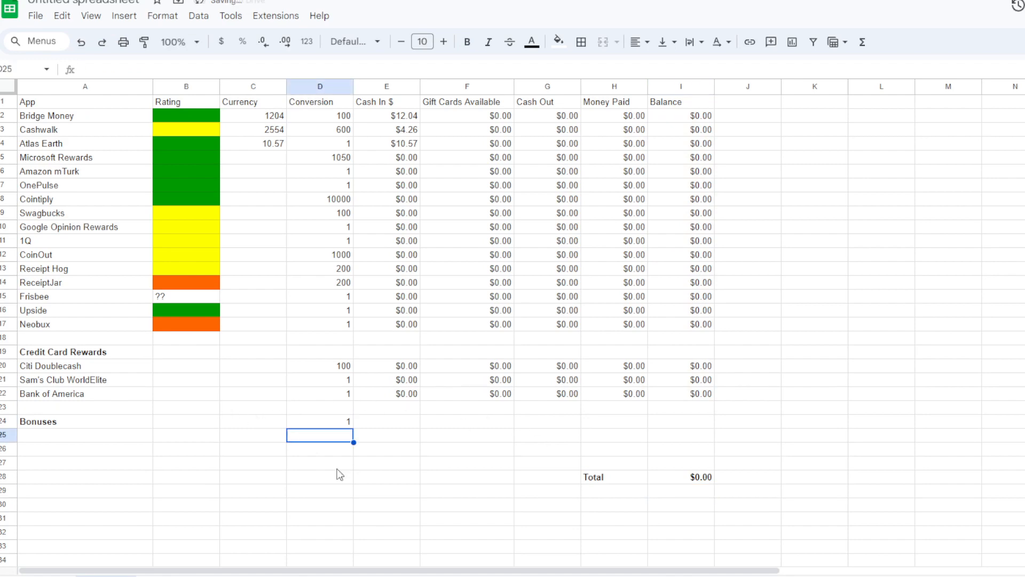
key("Up")
key("Right")
key("Right")
key("Right")
key("Right")
key("Right")
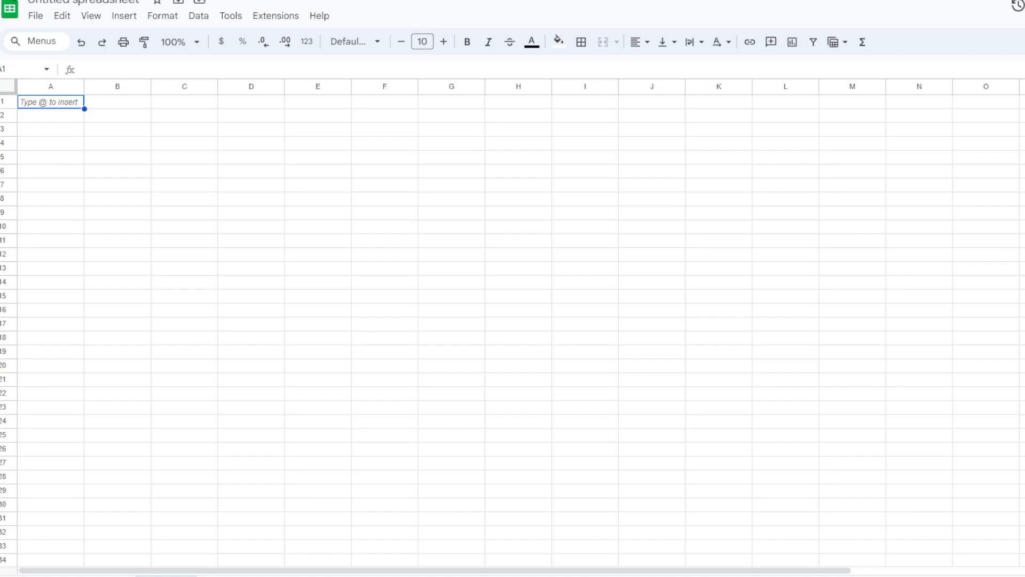
- Enter the heading Savings Account/Bonds in A1 of the blank sheet
left_click(43, 107)
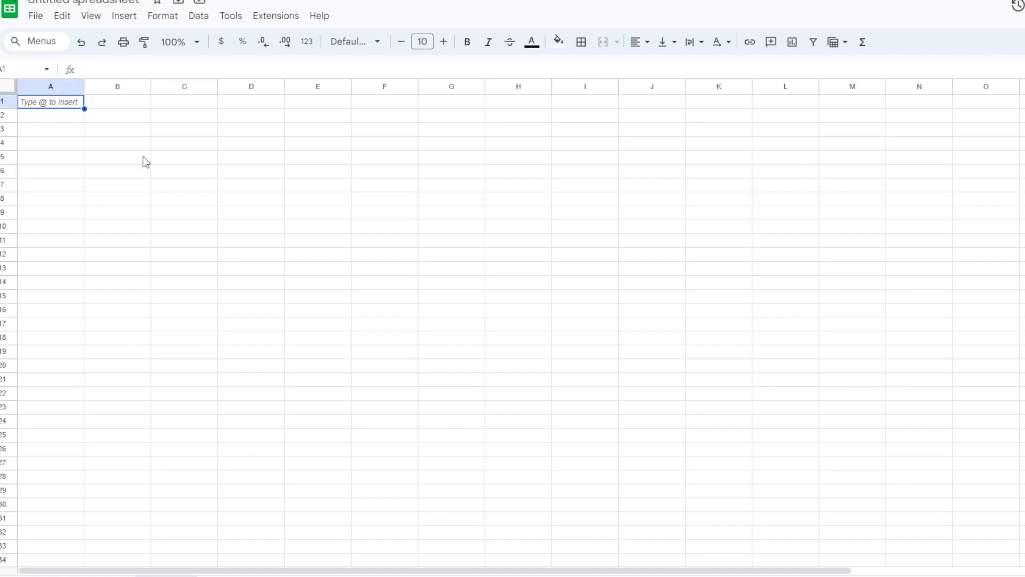
type("Savings Account")
key("Return")
key("Up")
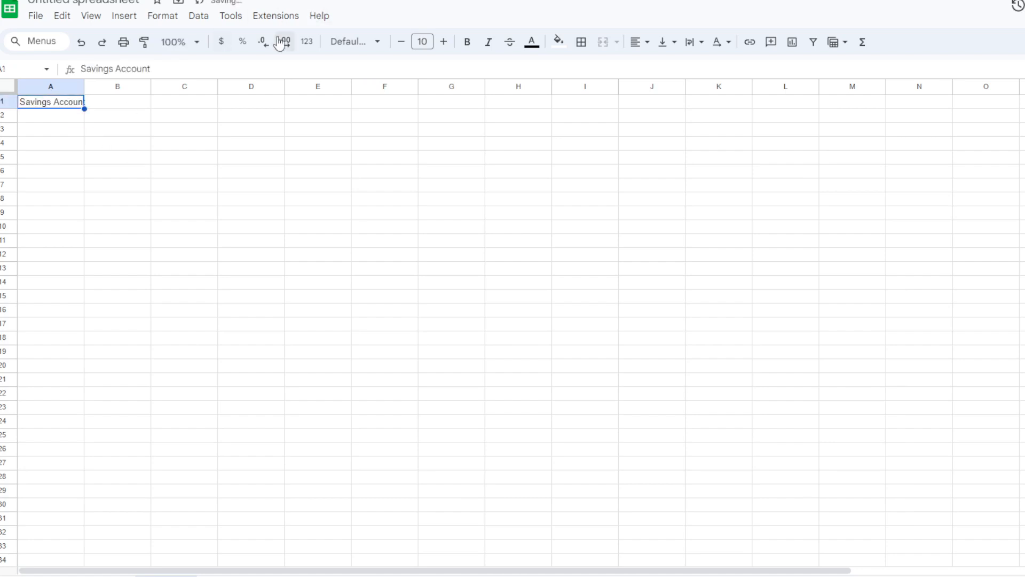
left_click(289, 69)
type("onds")
key("Return")
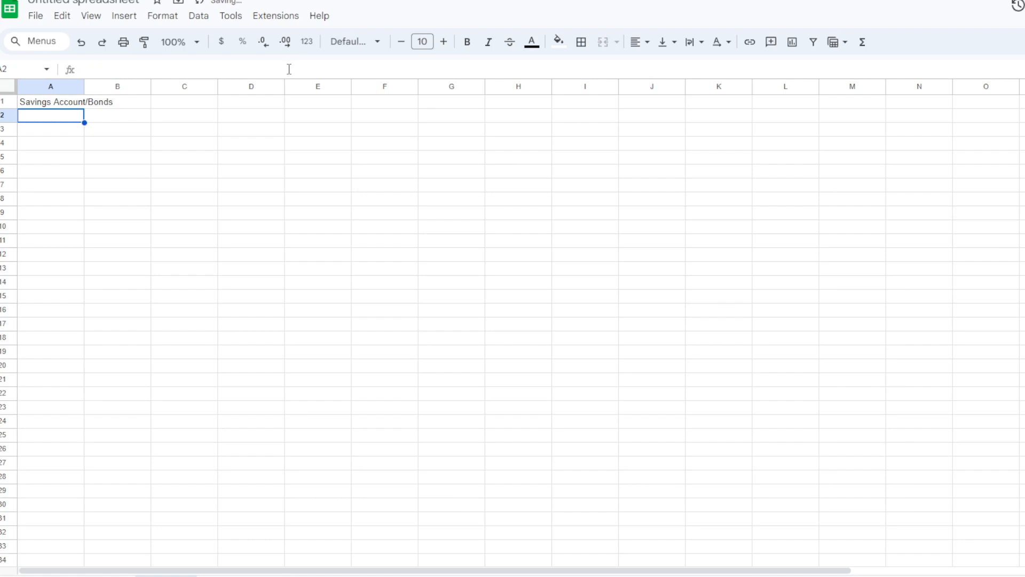
- Enter the heading Stocks/ETFs in A3, below the savings heading
key("Return")
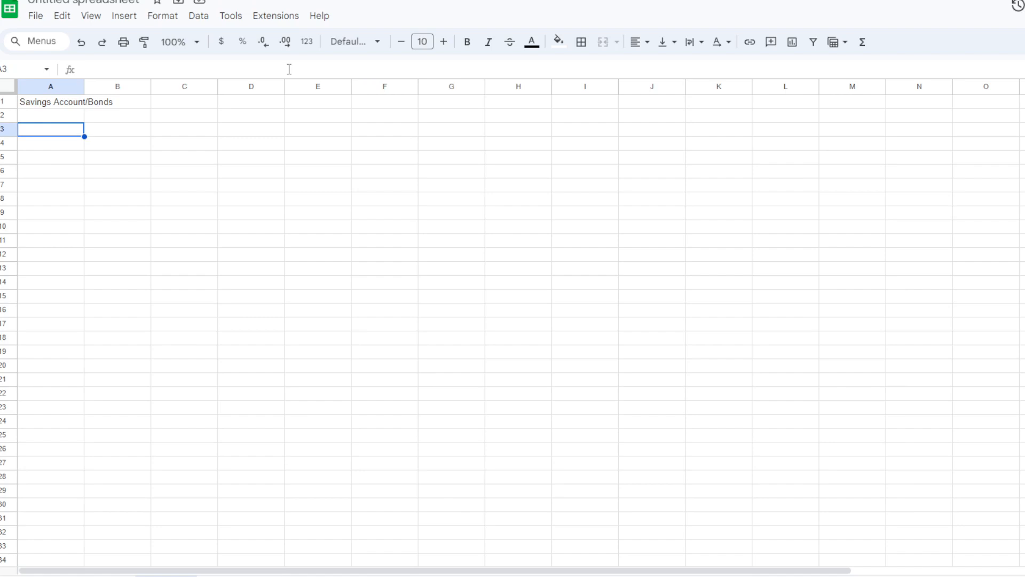
key("Return")
type("Stocks")
key("Return")
key("Up")
key("Return")
type("/ETF")
key("Return")
key("Up")
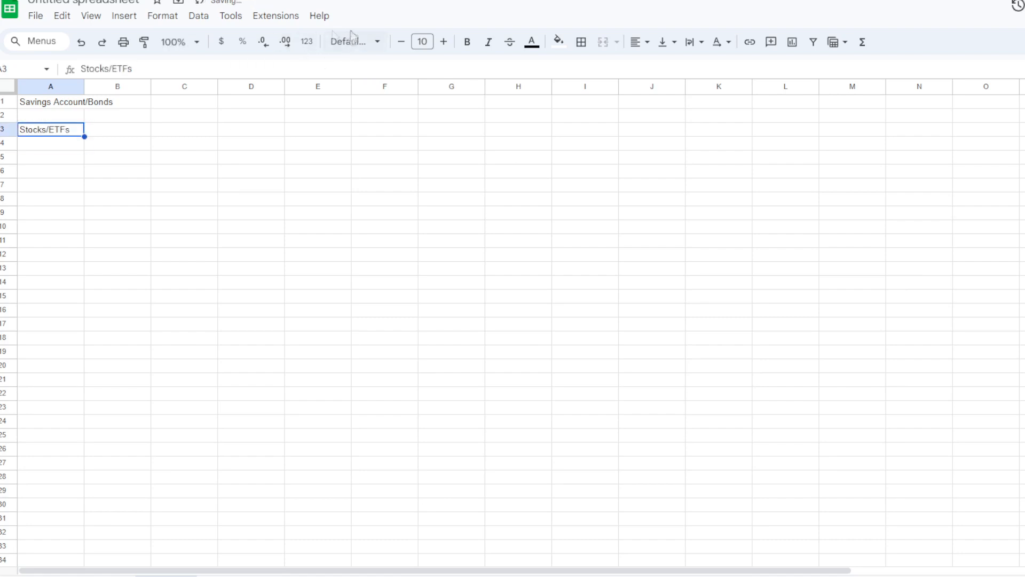
- Insert two blank rows above the Stocks/ETFs heading
right_click(10, 132)
left_click(49, 238)
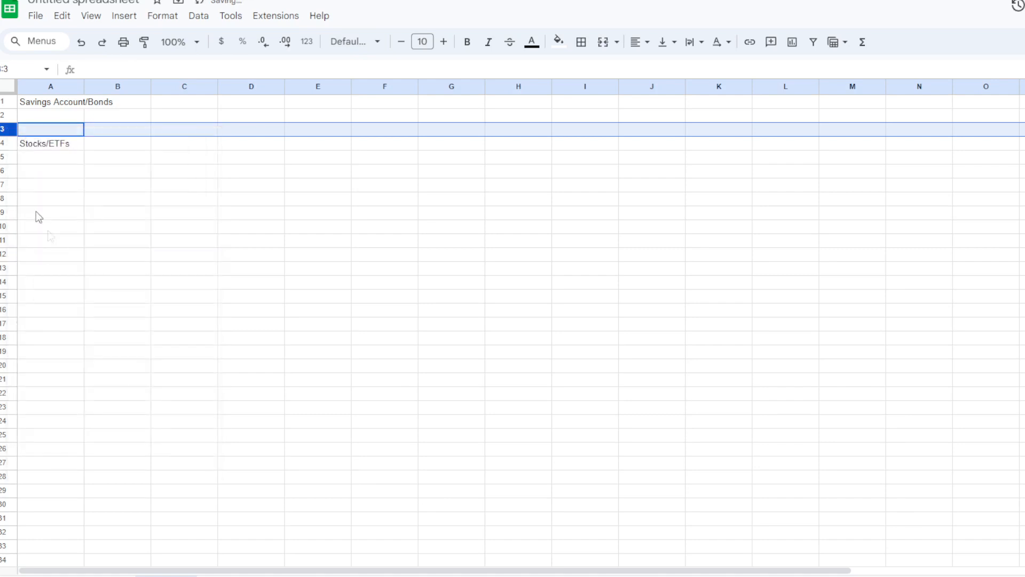
right_click(11, 141)
left_click(63, 253)
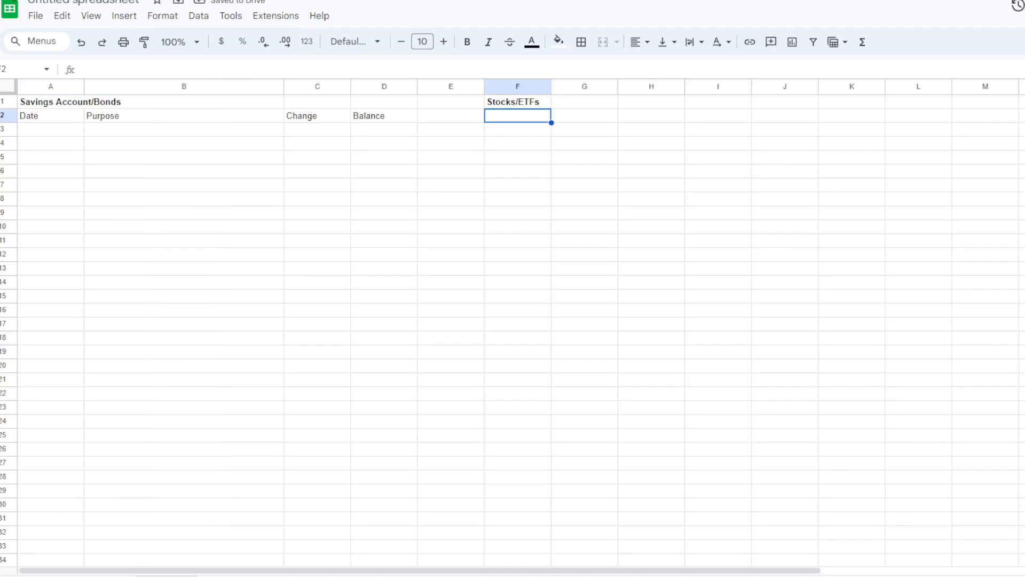
- Enter 1/6/2024 as the first date of the savings table in A3
left_click(51, 116)
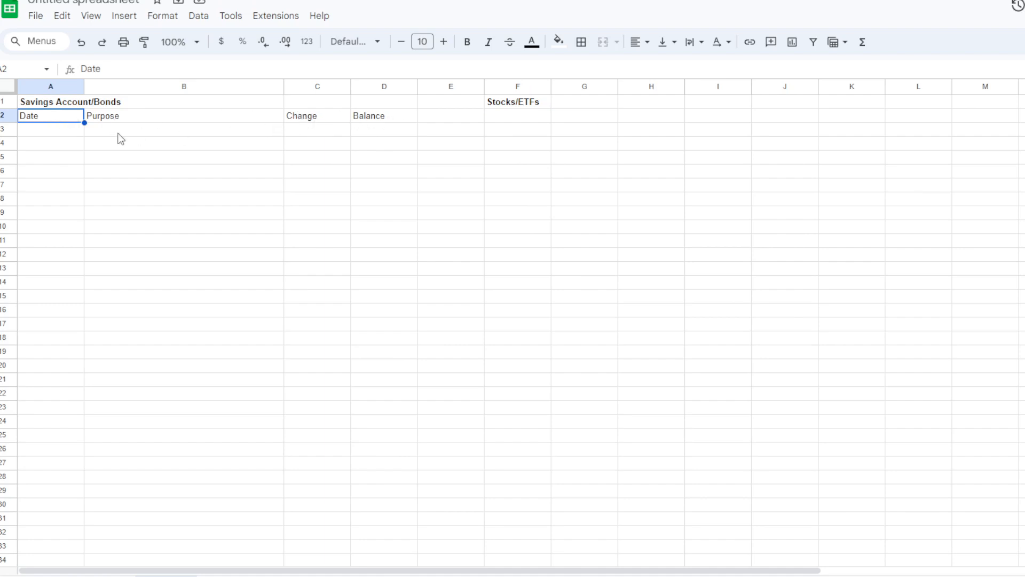
left_click(60, 134)
type("1/6/2024")
key("Tab")
- Try DEPOSIT and INTEREST as sample purposes in B3, and clear the cell
type("DEPOSIT")
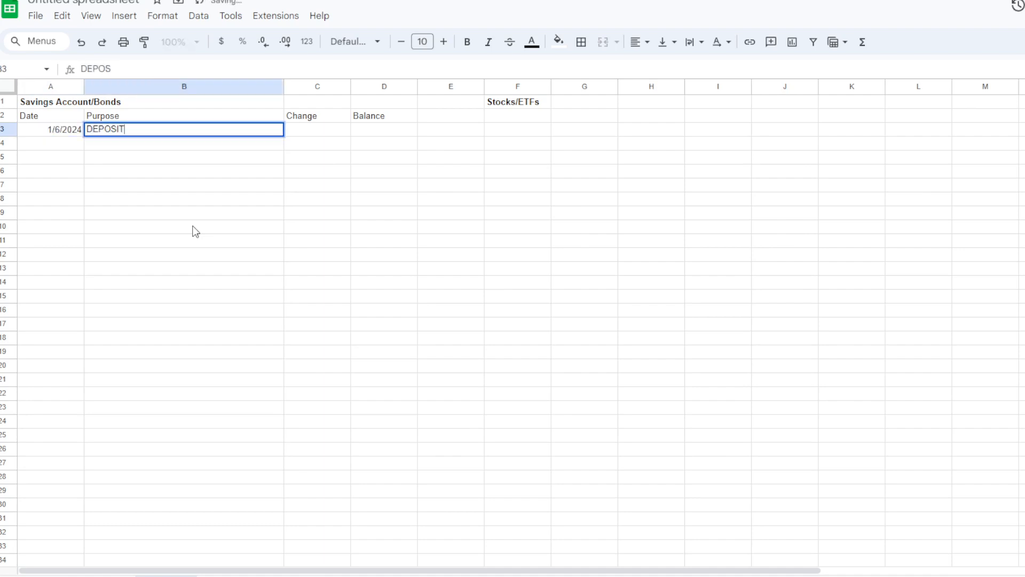
key("Tab")
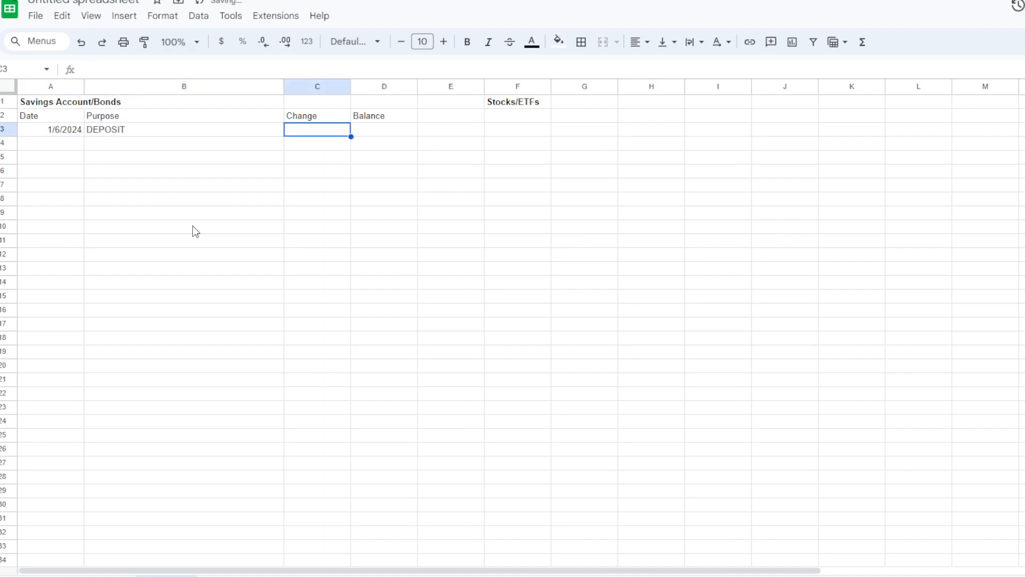
key("Right")
key("Left")
key("Left")
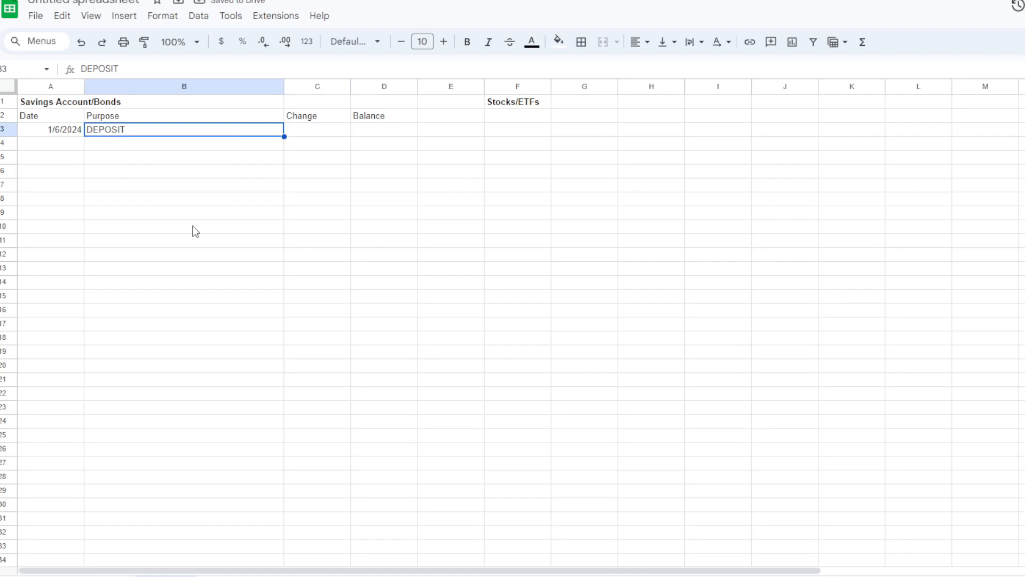
type("INTEREST")
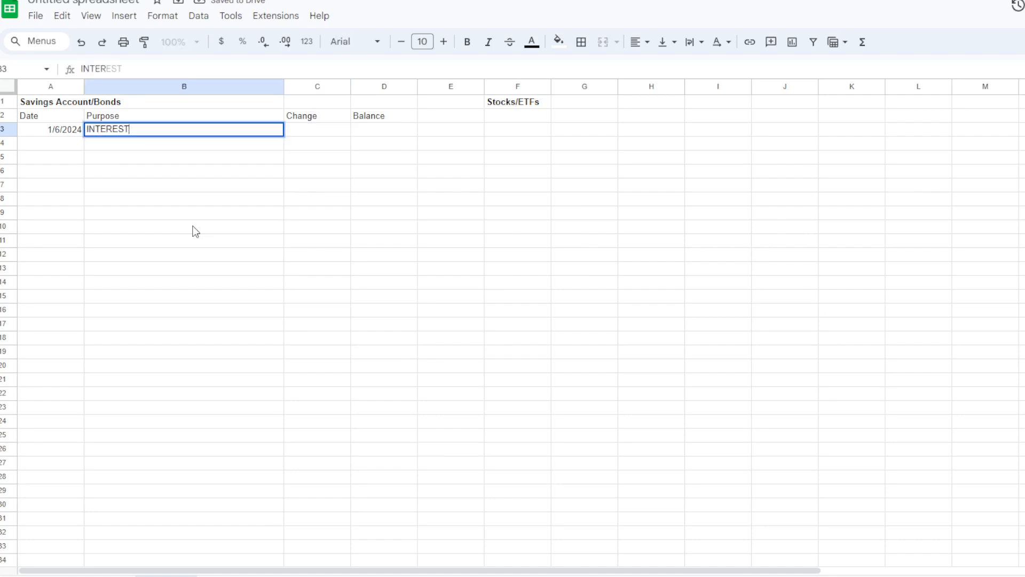
key("BackSpace")
key("BackSpace")
key("BackSpace")
key("BackSpace")
key("BackSpace")
key("BackSpace")
key("BackSpace")
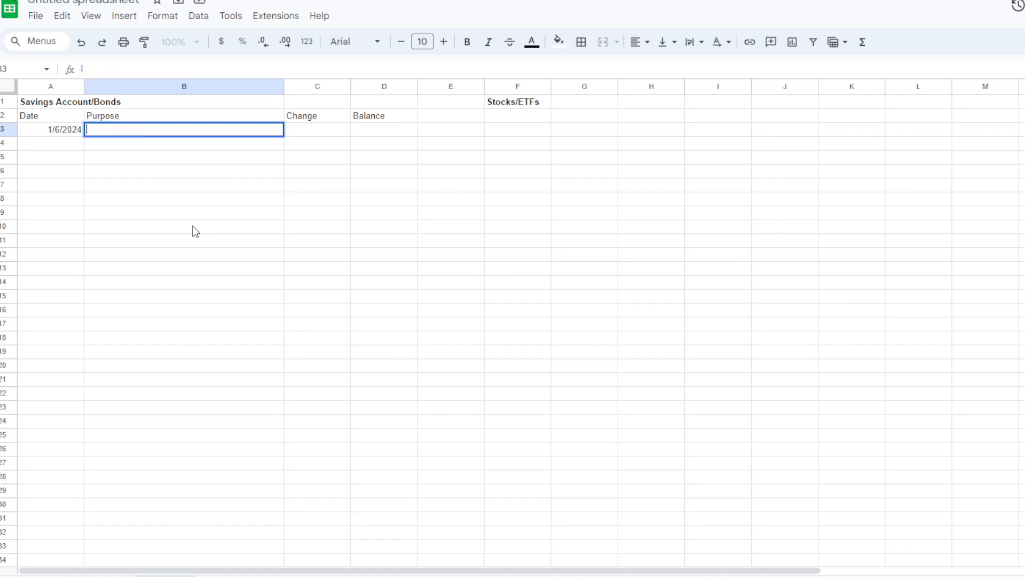
key("Return")
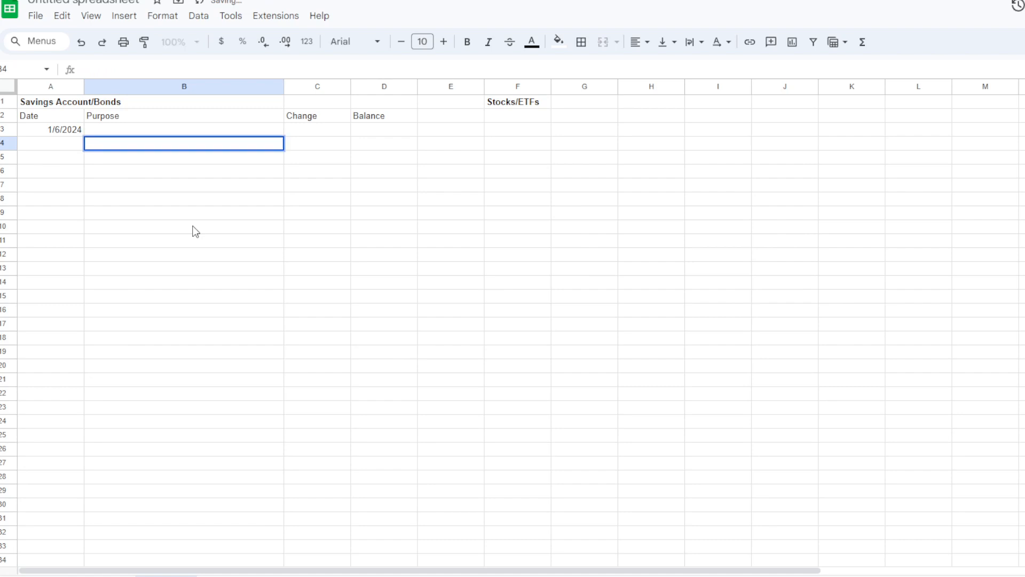
key("Return")
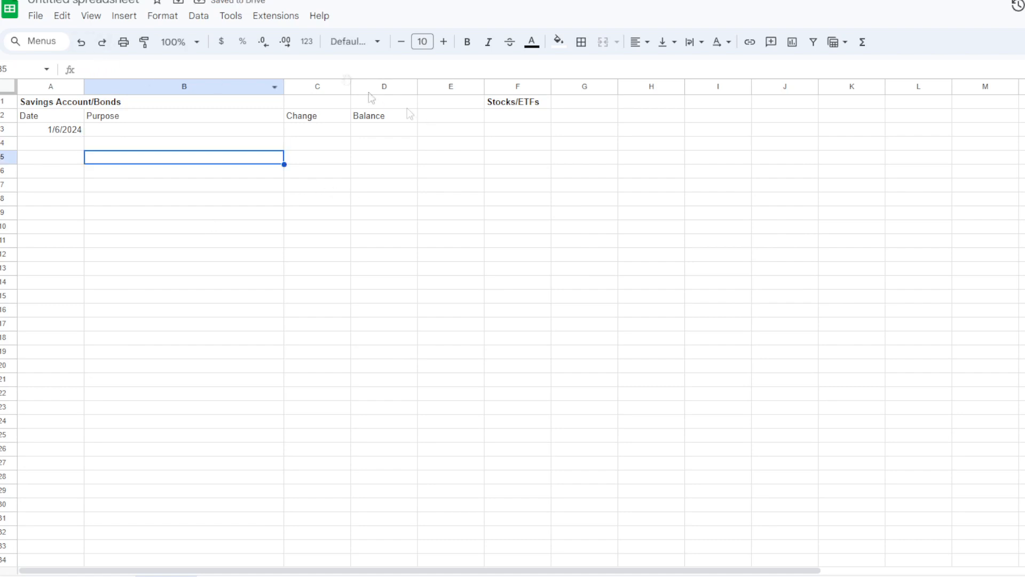
- Add Date and Stock Ticker headings in F2 and G2, with VTI as the first ticker in G3
left_click(535, 115)
type("Date")
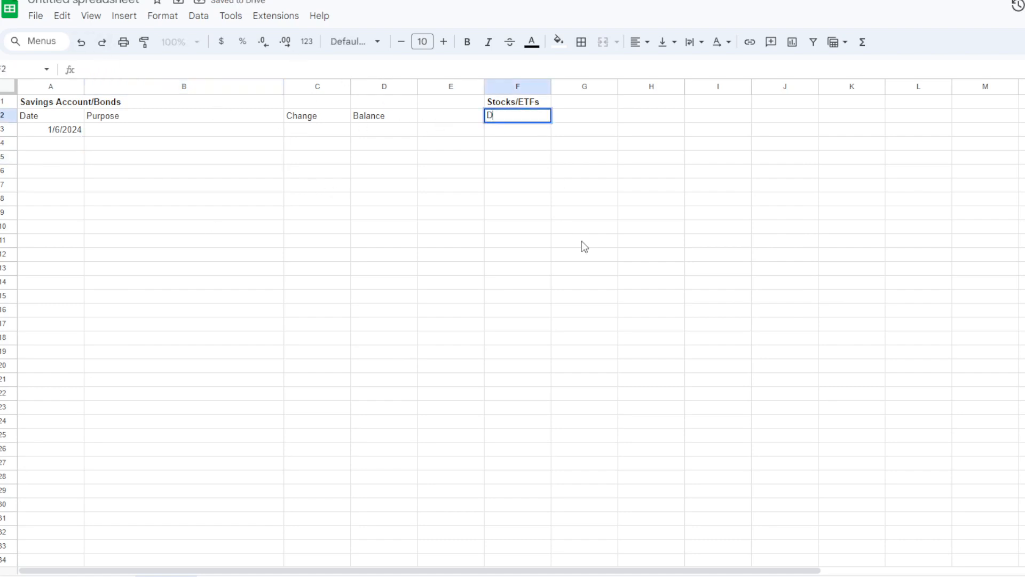
key("Tab")
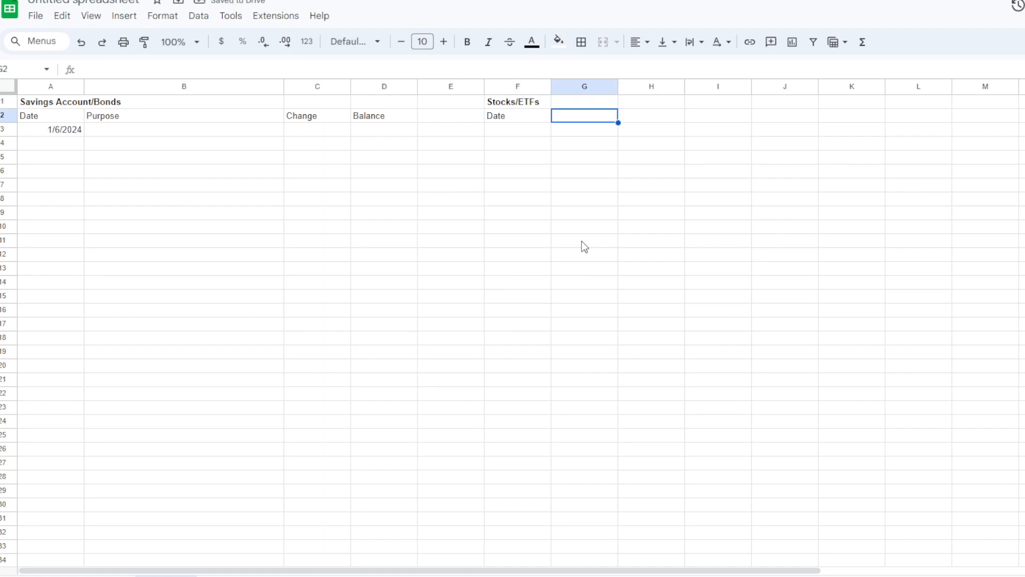
type("Stock")
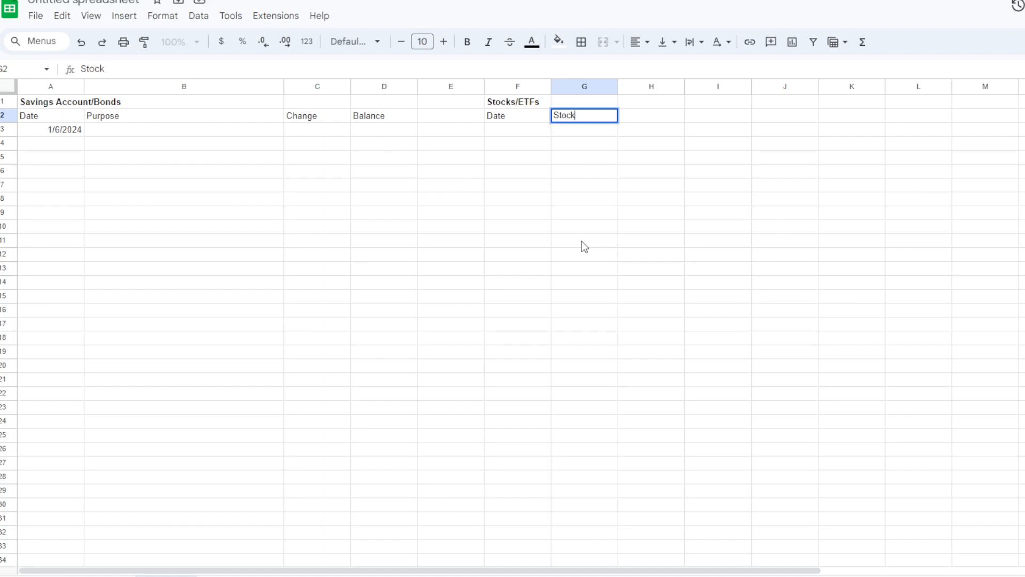
key("Tab")
key("Left")
type("Stock Ticker")
key("Return")
type("VTI")
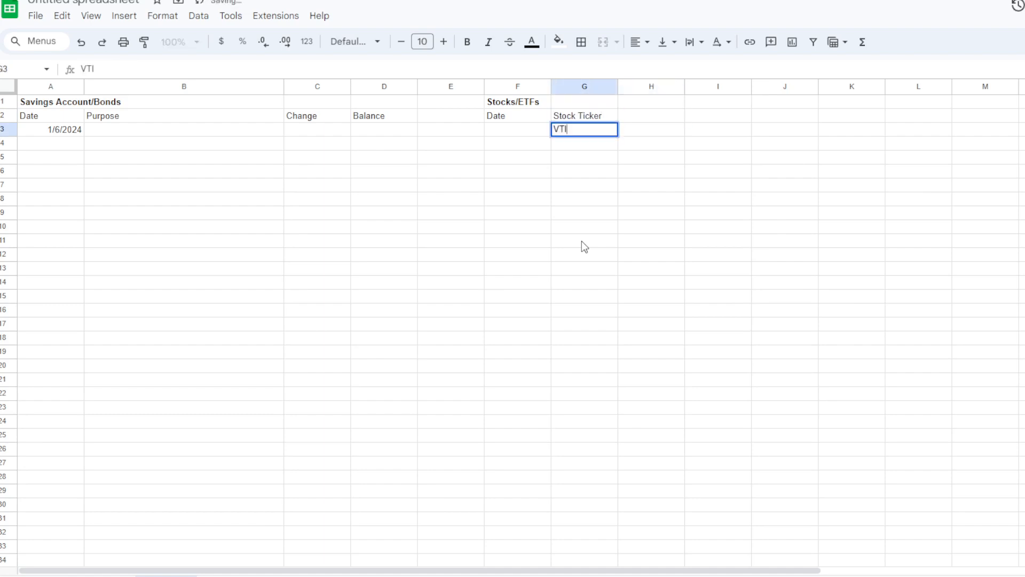
- Add a # Shares column heading in H2 beside Stock Ticker
key("Tab")
key("Up")
type("Price")
key("BackSpace")
key("BackSpace")
key("BackSpace")
key("BackSpace")
key("BackSpace")
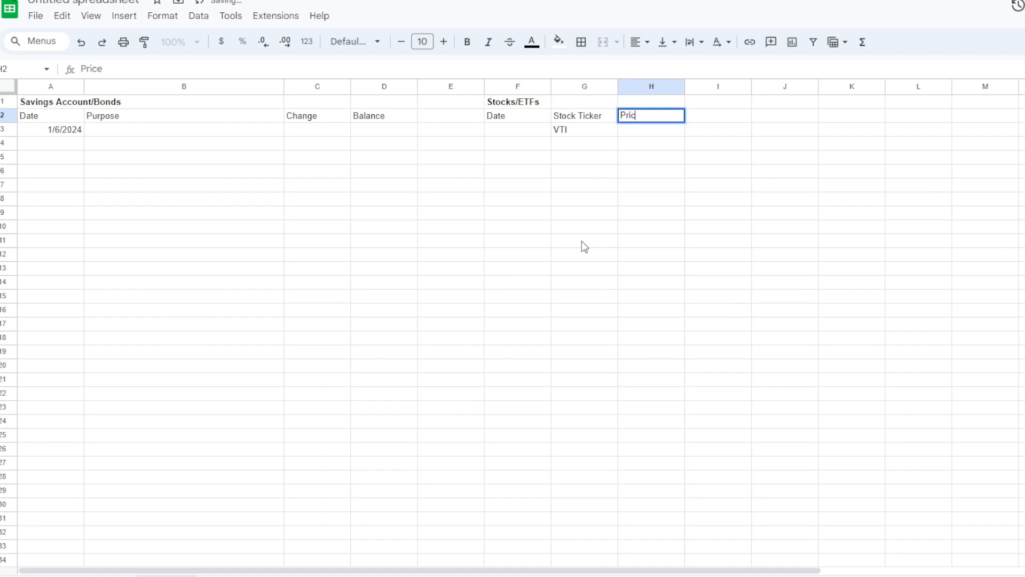
type("# s")
key("BackSpace")
type("Shares")
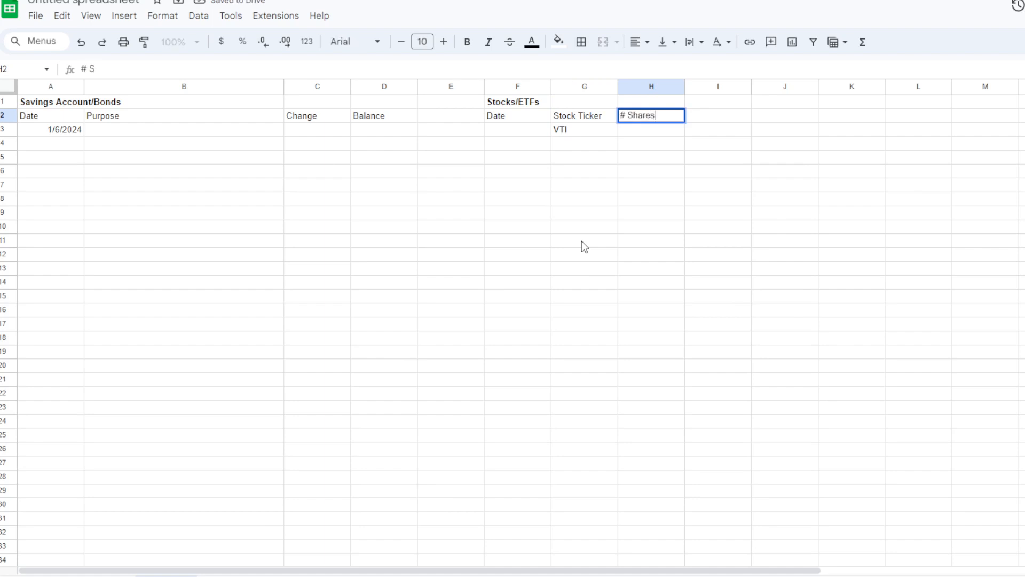
- Add Price and Balance column headings in I2 and J2 to complete the Stocks/ETFs header row
key("Tab")
type("Price")
key("Tab")
type("Balance")
key("Return")
key("Up")
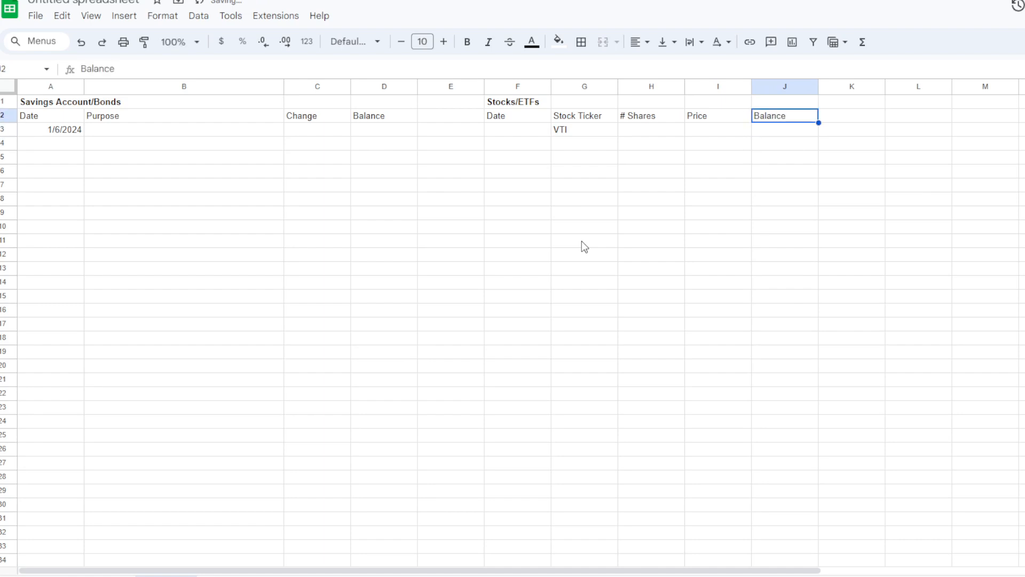
- Rename the Balance heading in J2 to Total and enter the formula =h3*i3 below it in J3
type("Total")
key("Return")
key("Left")
key("Left")
key("Left")
key("Left")
key("Right")
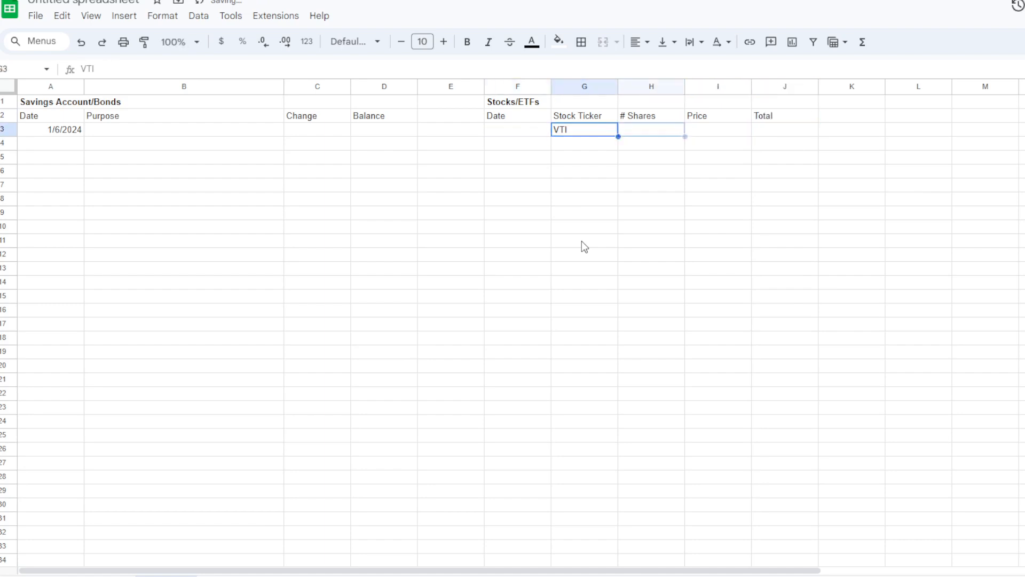
key("Right")
key("Right")
key("Right")
type("=h3*")
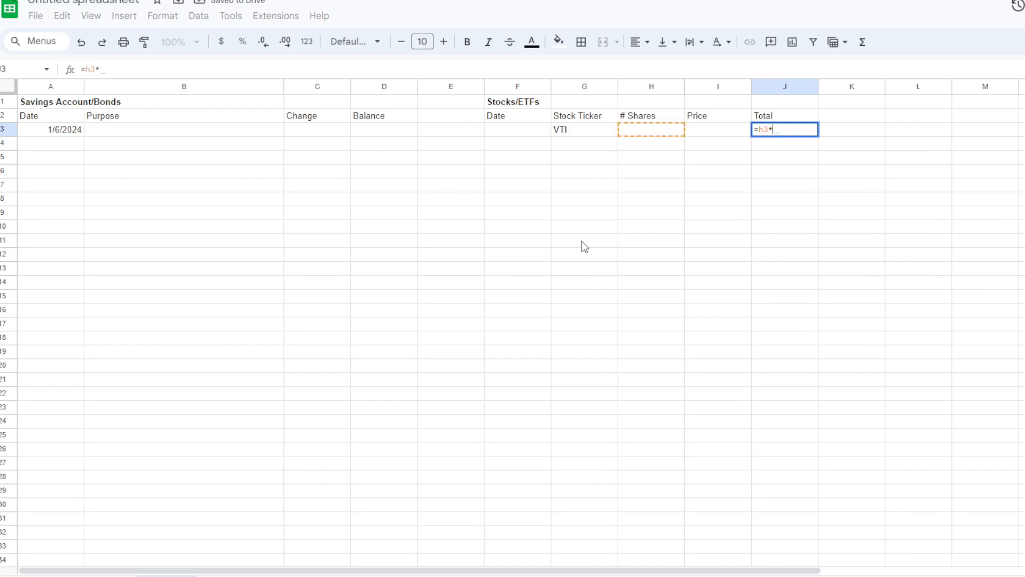
type("i3")
key("Return")
- Format the VTI row's Total in J3 as currency
key("Up")
key("Left")
key("Left")
key("Left")
key("Left")
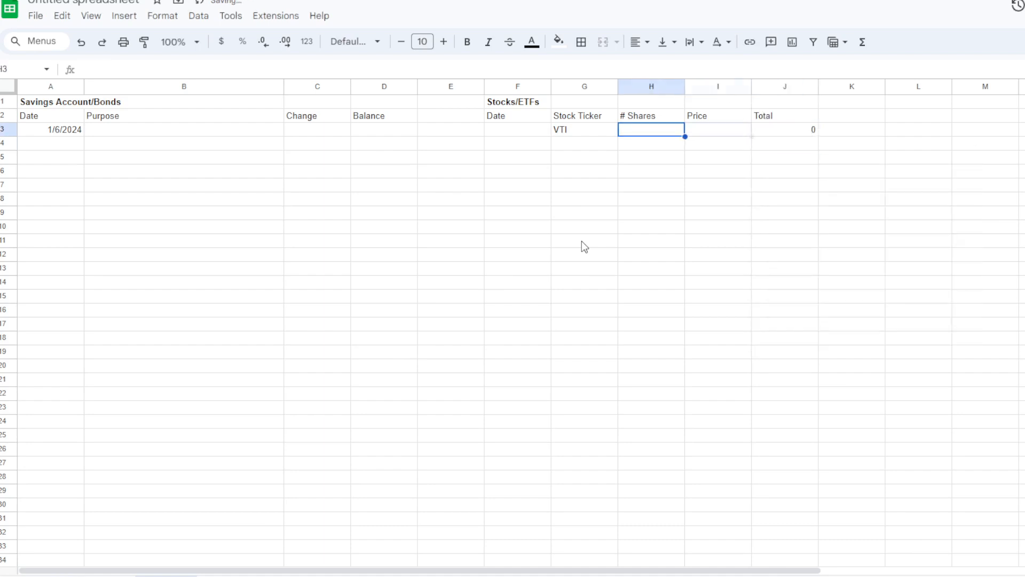
key("Right")
key("Right")
key("Right")
key("Right")
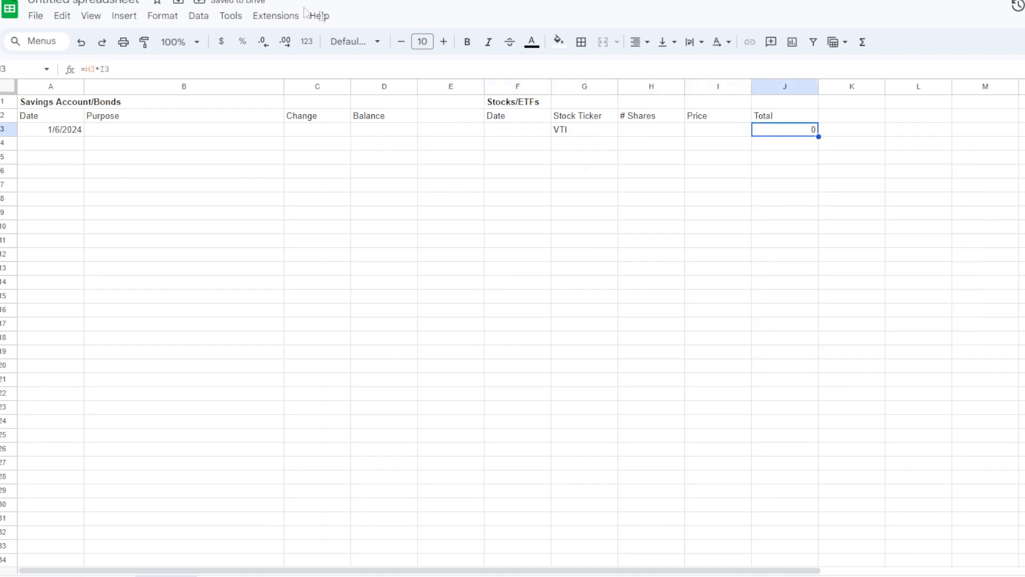
left_click(221, 42)
- Format the savings Balance cell D3 as currency and enter 0 in it
left_click(377, 128)
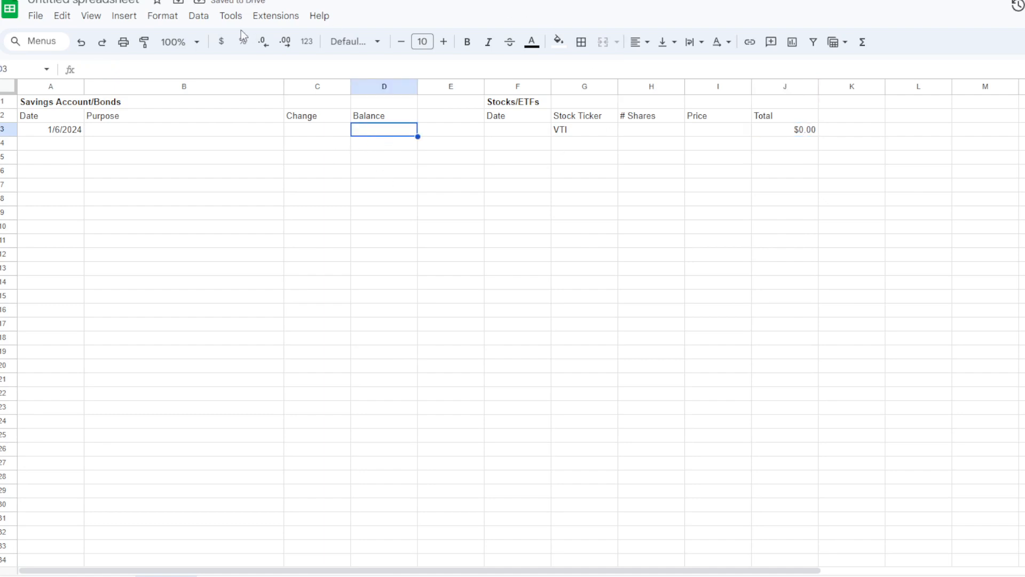
left_click(221, 41)
type("0")
key("Return")
key("Up")
key("Left")
key("Left")
key("Right")
key("Right")
- Add a bold Bonds section title in L1
left_click(902, 96)
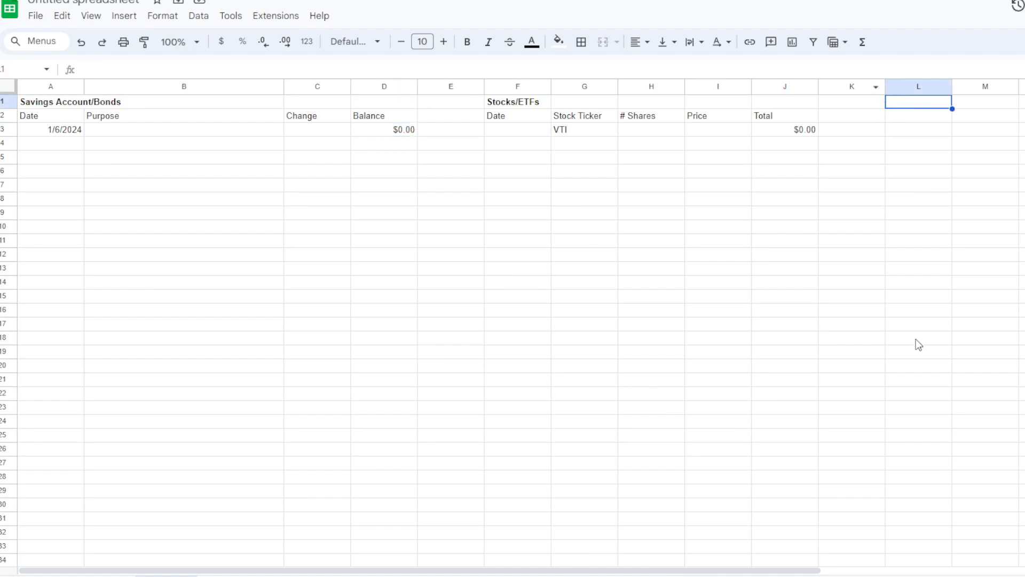
key("ctrl+b")
type("Bonds")
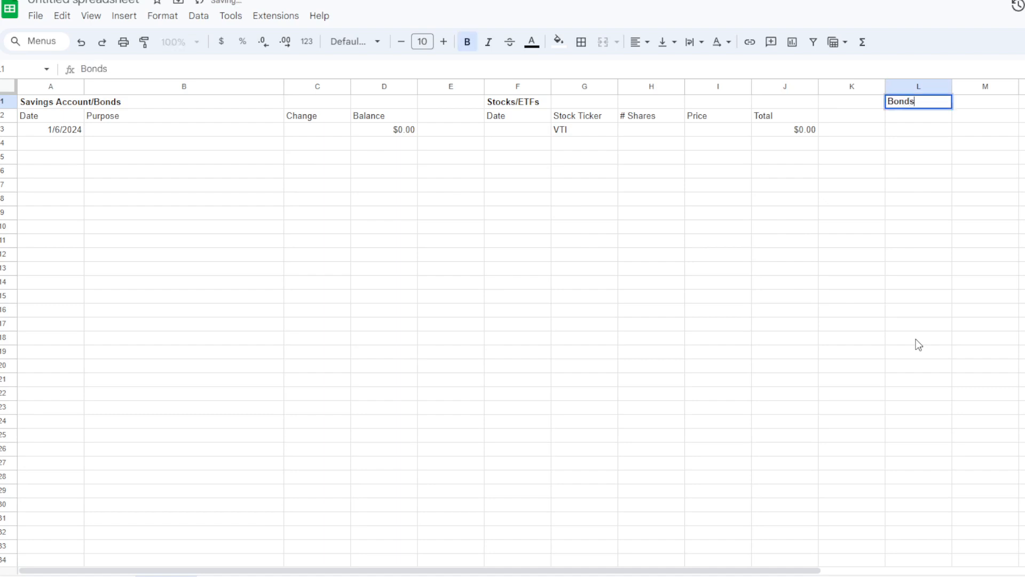
key("Return")
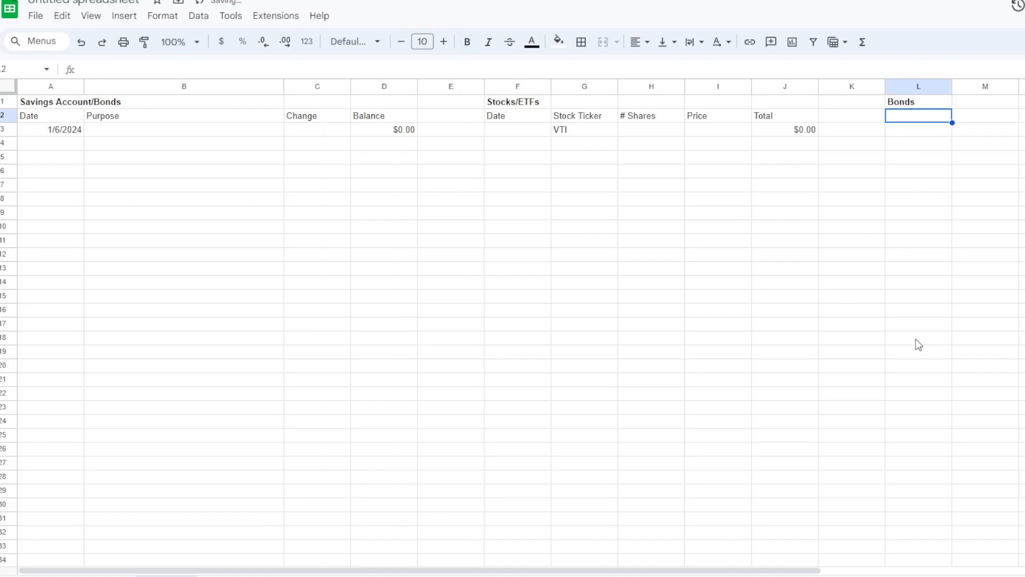
- Add Date and Type of Bond column headings in L2 and M2 under the Bonds title
key("Right")
key("Right")
key("Right")
key("Right")
key("Right")
key("Right")
key("Left")
key("Left")
key("Left")
key("Left")
key("Left")
key("Left")
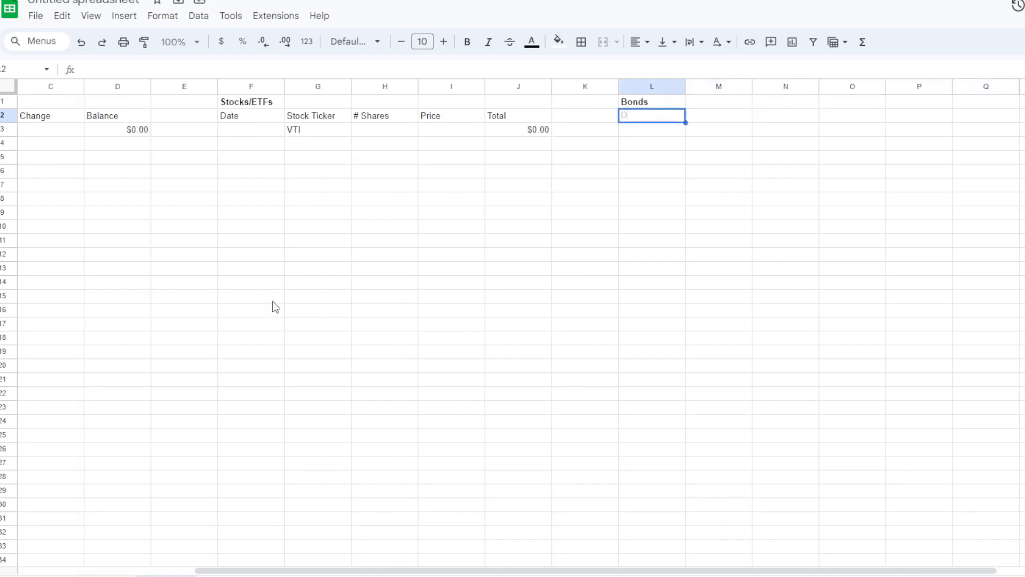
type("Date")
key("Tab")
type("Type of B")
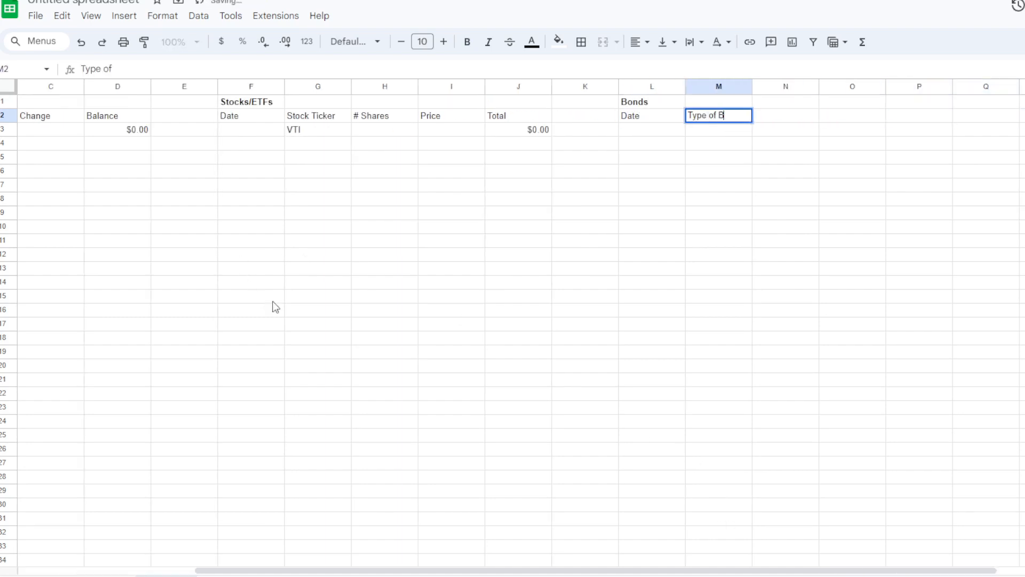
type("ond")
key("Tab")
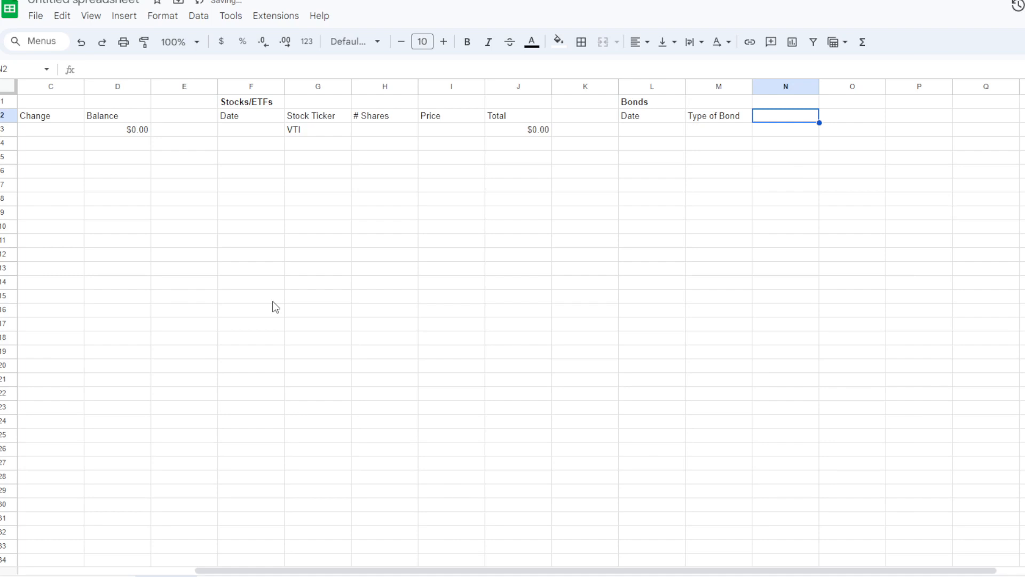
- Complete the Bonds header row with Interest Rate, Price and Total headings in N2, O2 and P2
type("Pri")
type("erest Rate")
key("Tab")
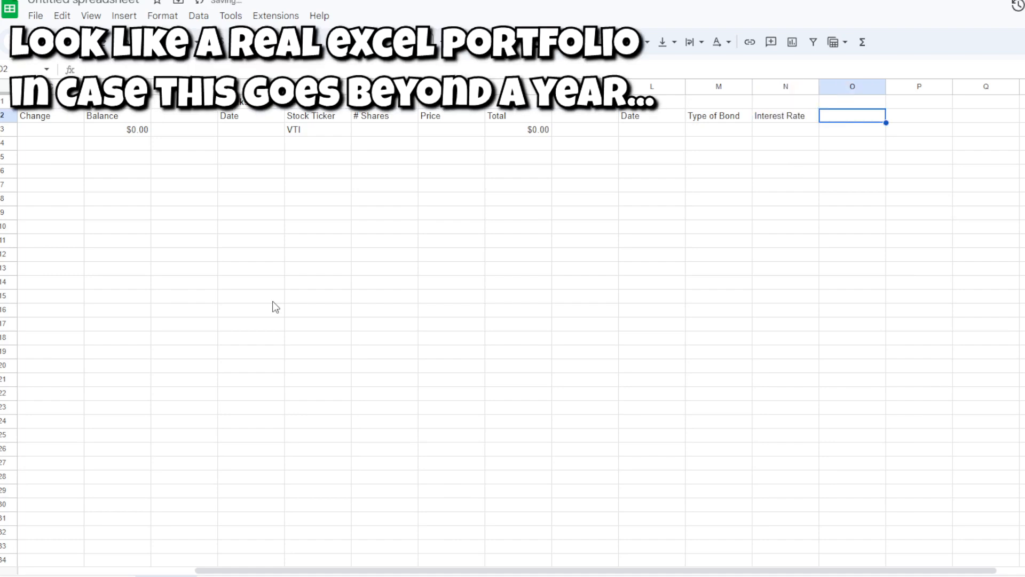
type("Pric")
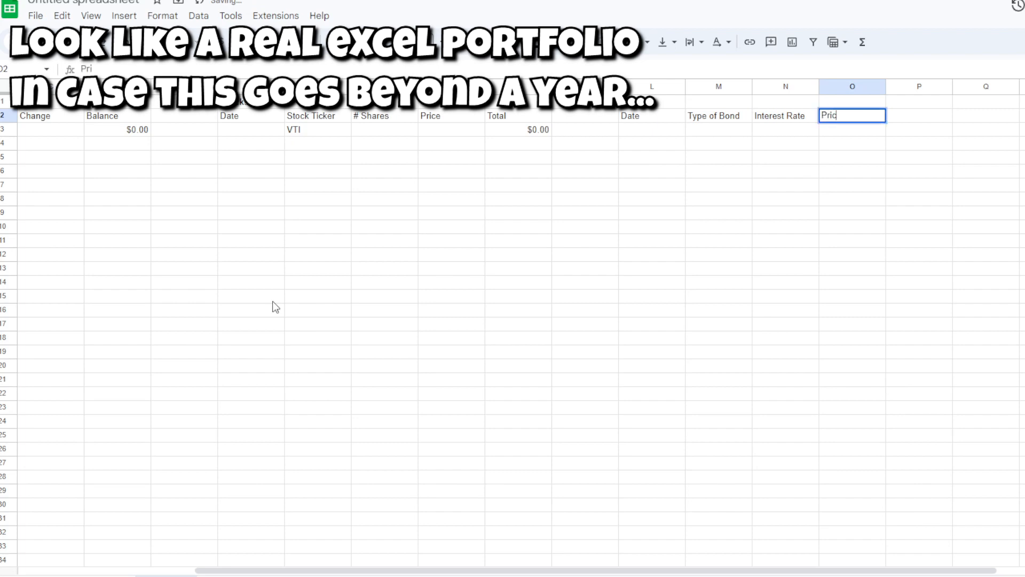
type("e")
key("Tab")
type("Total")
key("shift+Tab")
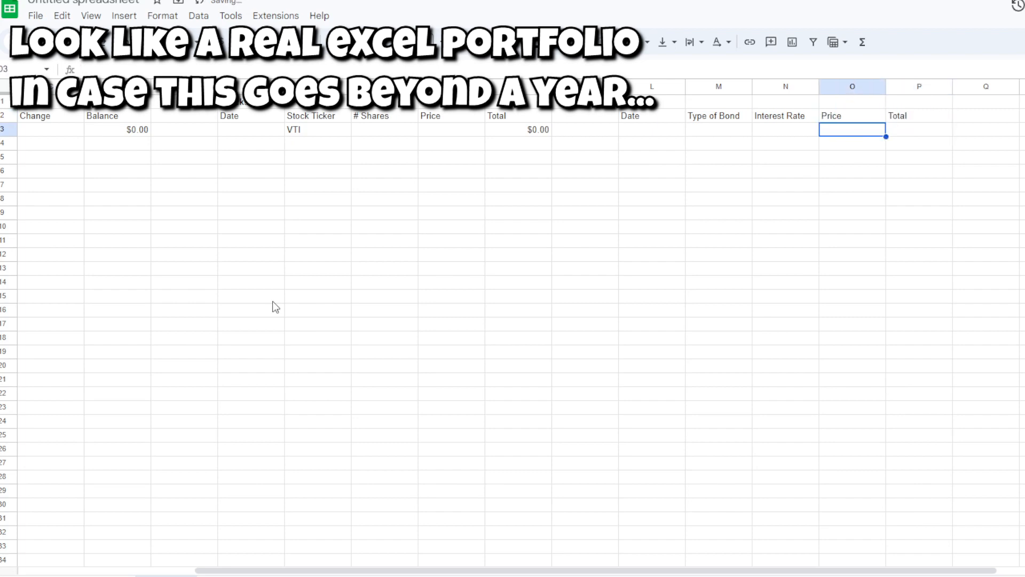
key("Right")
key("Left")
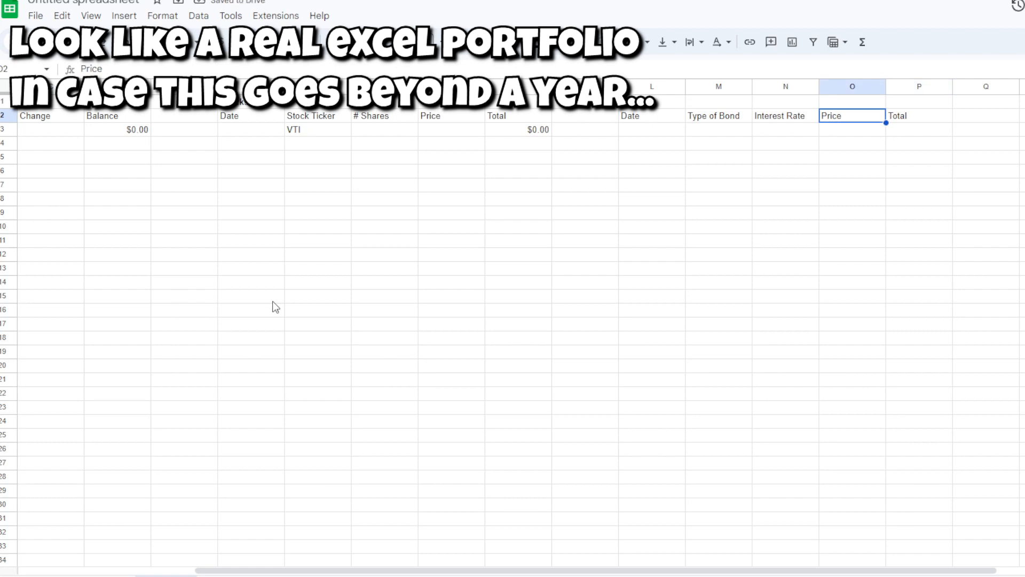
key("Right")
key("Left")
key("Right")
key("Left")
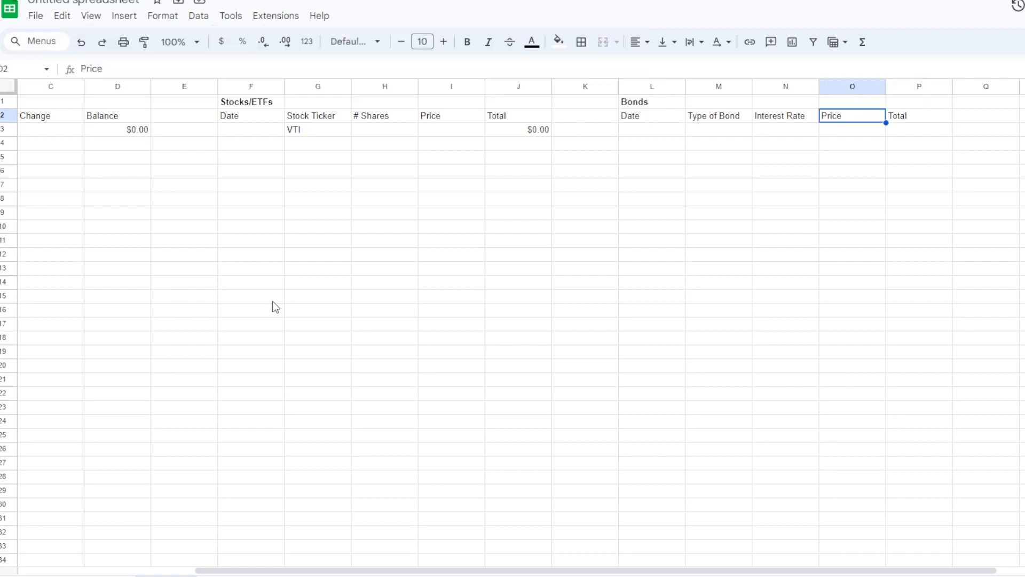
- Rename the Savings Account/Bonds title in A1 to Savings Account
key("Right")
key("Left")
key("Left")
key("Left")
key("Left")
key("Left")
key("Left")
key("Left")
key("Left")
key("Left")
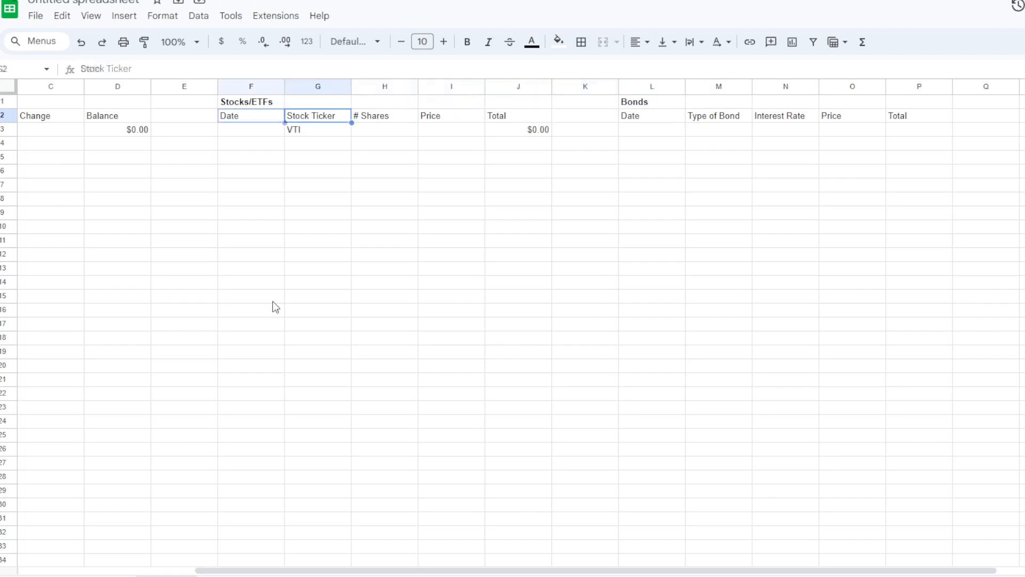
key("Left")
key("Left")
key("Left")
key("Left")
key("Left")
key("Left")
key("Up")
type("Savings Account")
key("Return")
key("Down")
key("Right")
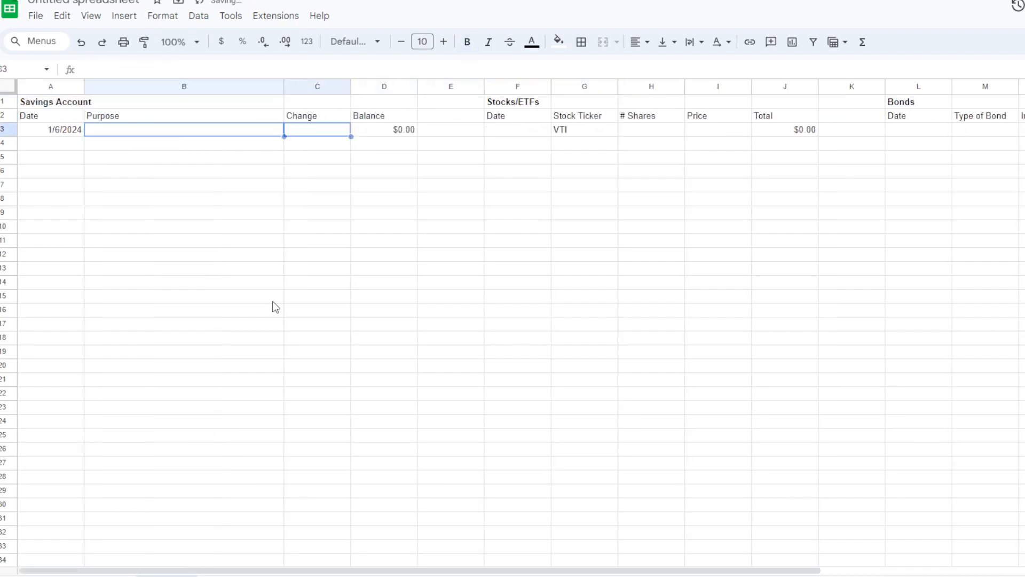
key("Right")
key("Down")
key("Down")
key("Down")
key("Down")
key("Down")
key("Right")
key("Right")
key("Right")
key("Right")
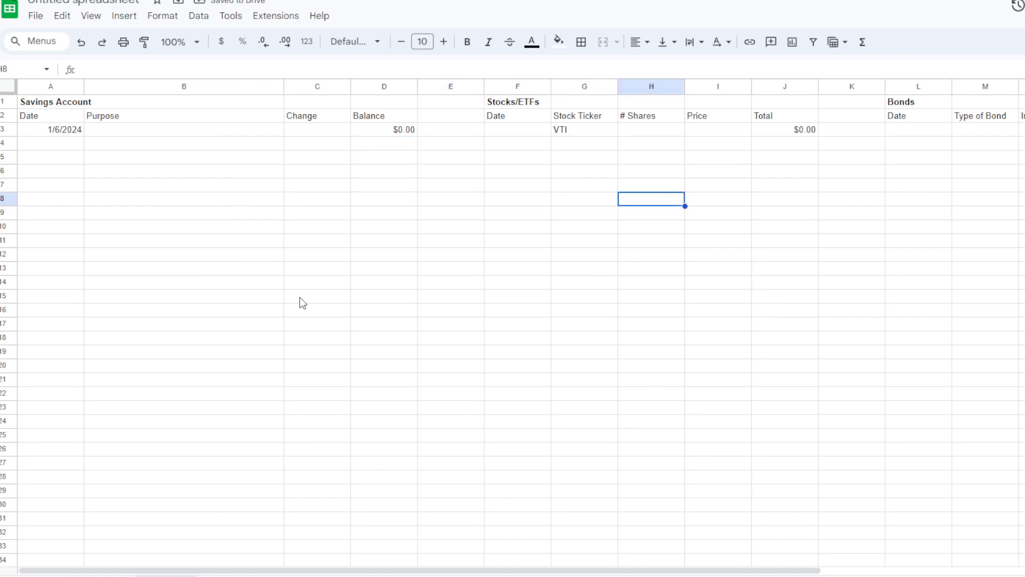
key("Right")
key("Down")
key("Down")
key("Down")
key("Down")
key("Down")
key("Down")
key("Down")
key("Down")
key("Down")
key("Down")
key("Down")
key("Down")
key("Down")
key("Down")
key("Down")
key("Down")
key("Down")
key("Down")
key("Down")
key("Up")
key("Up")
key("Up")
key("Up")
key("Up")
key("Up")
key("Up")
key("Up")
key("Up")
key("Up")
key("Up")
key("Up")
key("Up")
key("Up")
key("Up")
key("Up")
key("Up")
key("Up")
key("Up")
key("Up")
- Insert two blank rows above the section titles in row 1
right_click(6, 102)
left_click(62, 213)
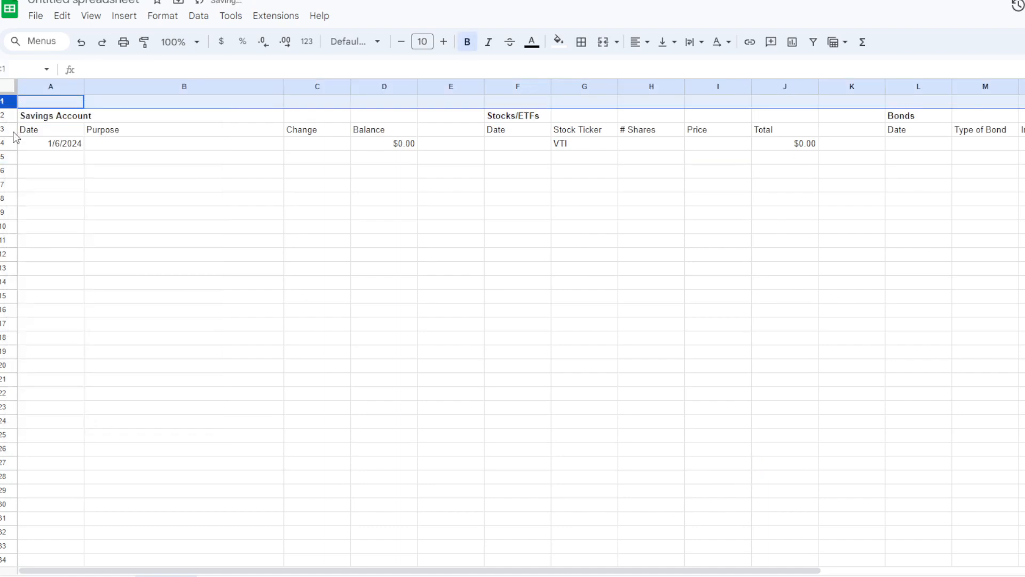
right_click(11, 99)
left_click(67, 209)
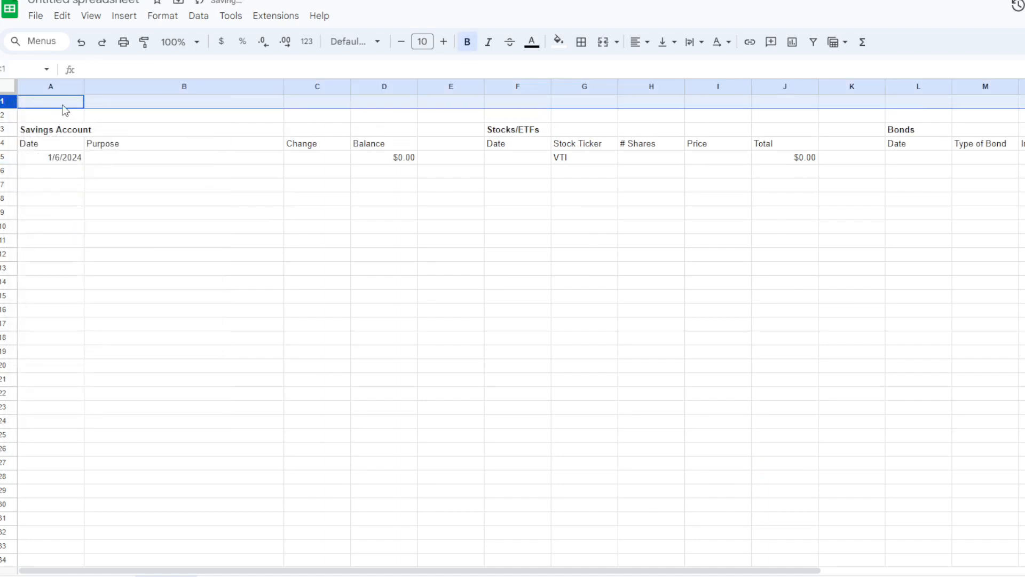
- Add a Grand Total label in F1 above the Stocks/ETFs section
left_click(63, 105)
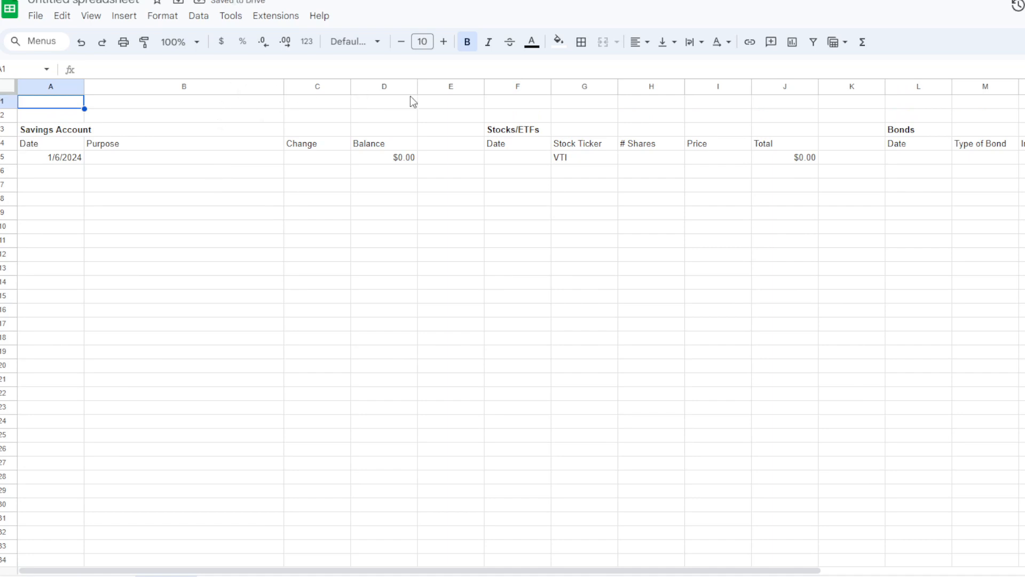
left_click(502, 106)
type("Grand Total")
key("Tab")
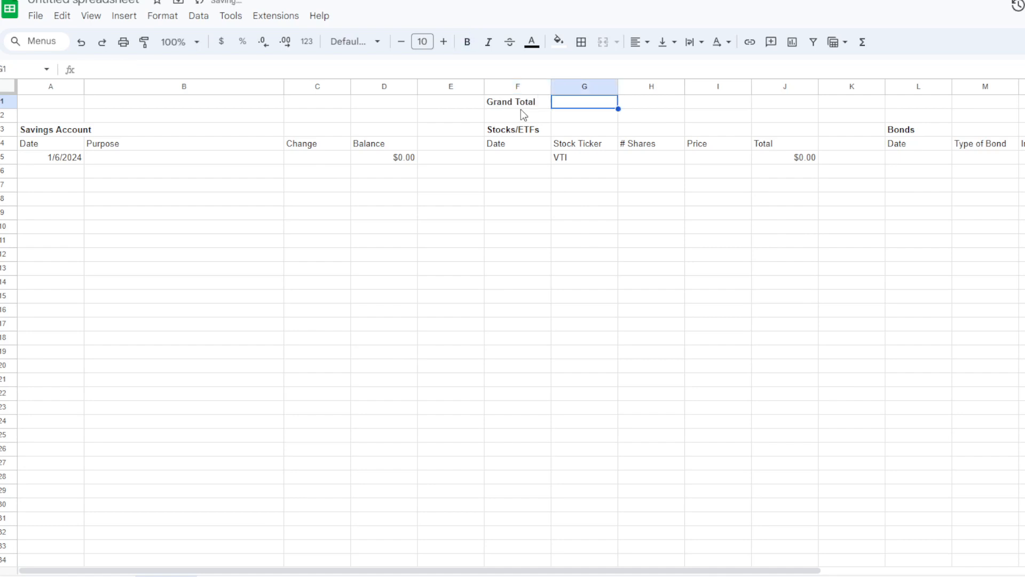
type("=")
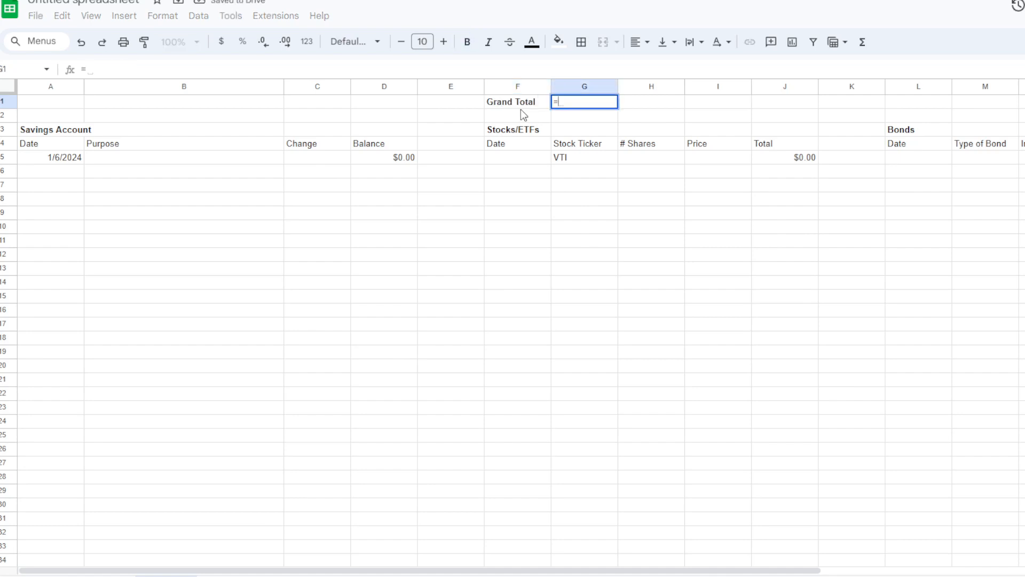
key("BackSpace")
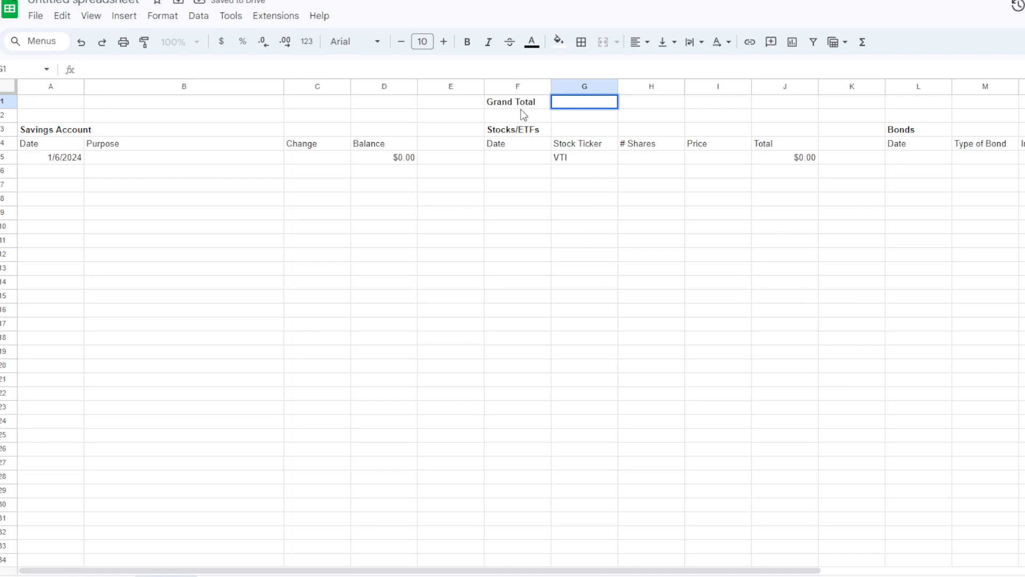
key("Return")
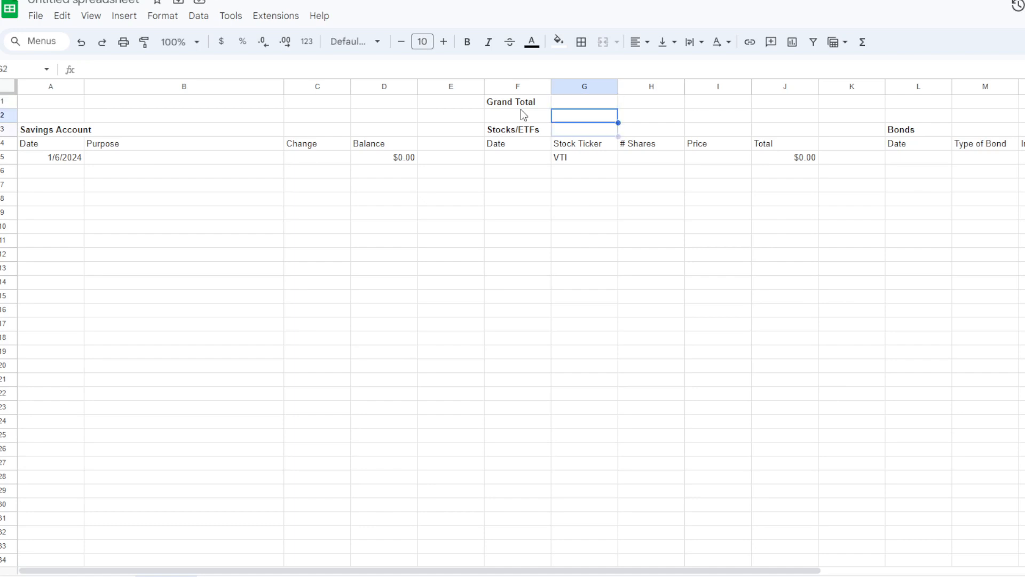
- Total the savings Balance column in D3 with the formula =sum(d5:d100)
key("Down")
key("Left")
key("Left")
key("Left")
key("Left")
key("Right")
type("=sum")
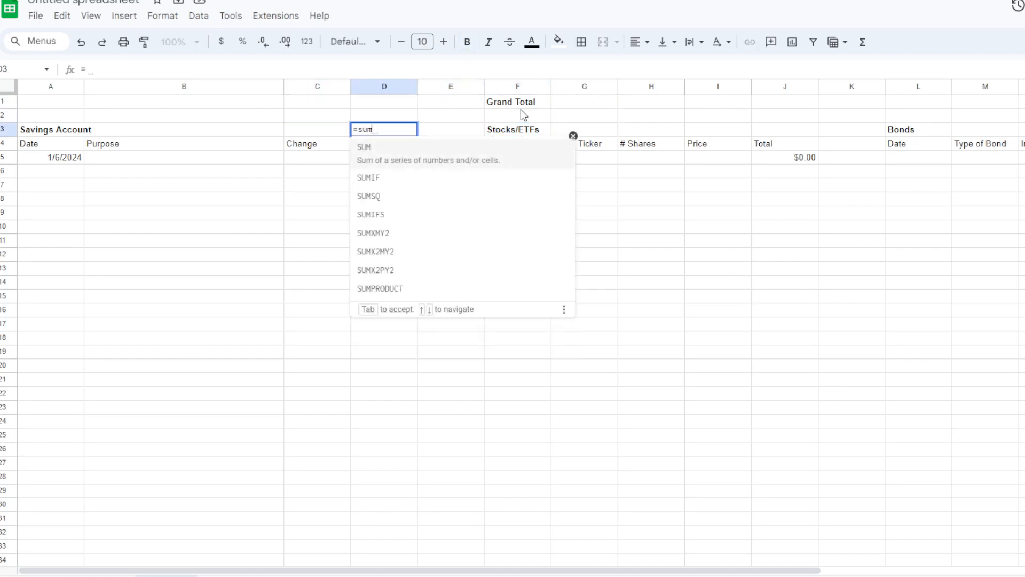
type("(d5:d100)")
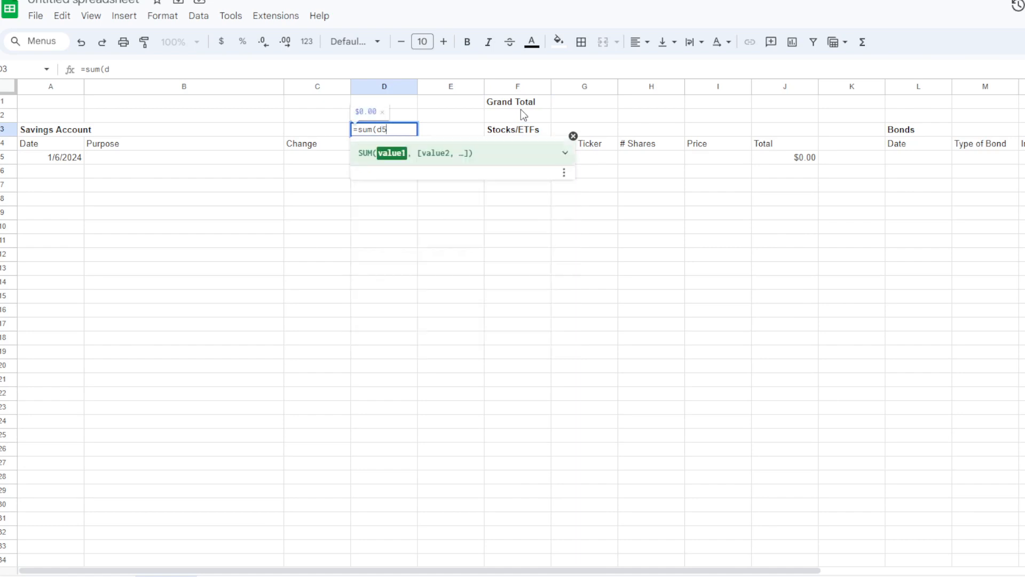
key("Return")
- Copy the sum formula from D3 to J3 for Stocks/ETFs and to P3 for Bonds
key("Up")
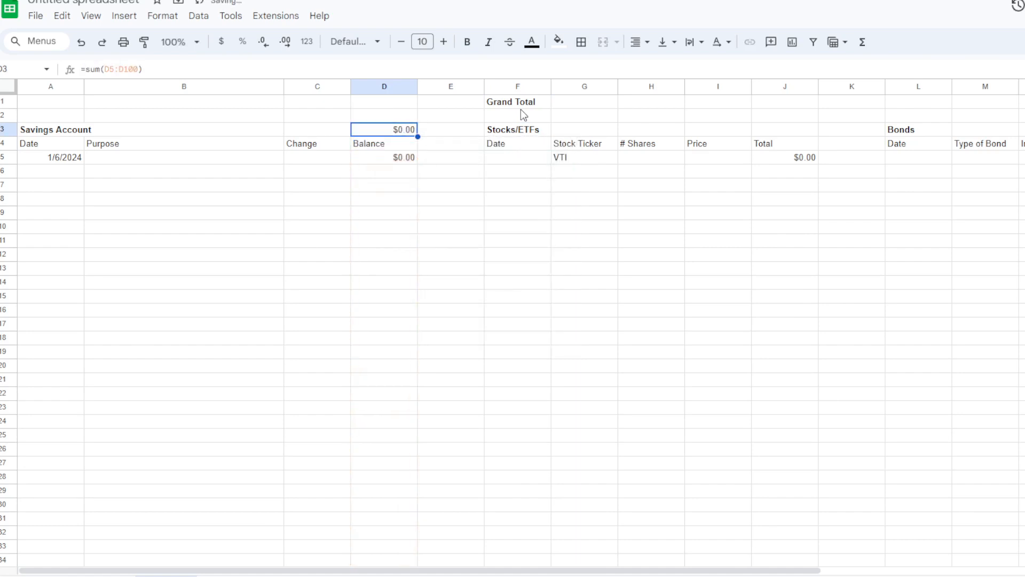
key("ctrl+c")
key("Right")
key("Right")
key("Right")
key("Right")
key("Right")
key("Right")
key("ctrl+v")
key("Right")
key("Right")
key("Right")
key("Right")
key("Right")
key("Right")
key("ctrl+v")
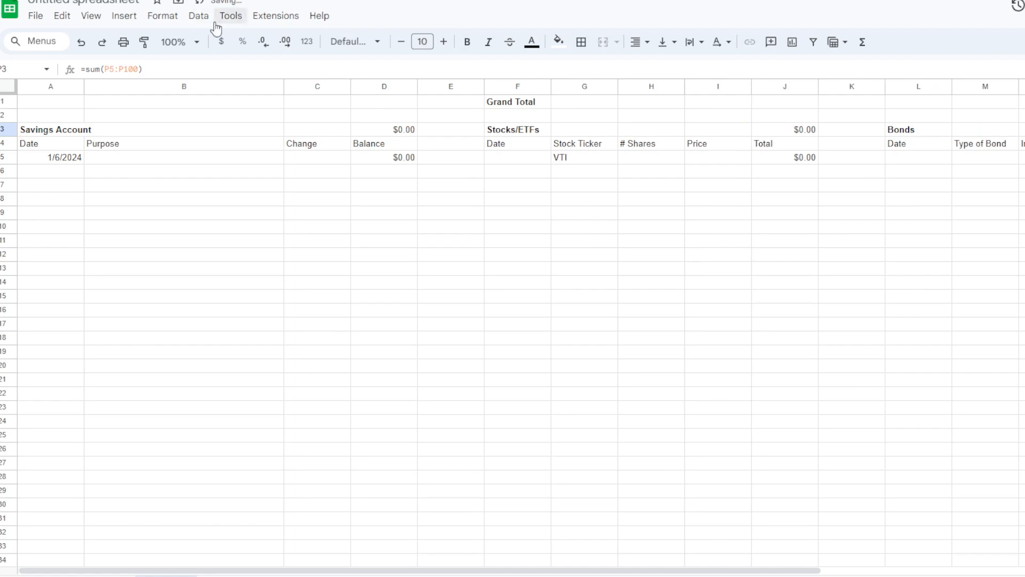
- Format the Bonds sum in P3 as currency
left_click(222, 43)
left_click_drag(1024, 171, 1024, 185)
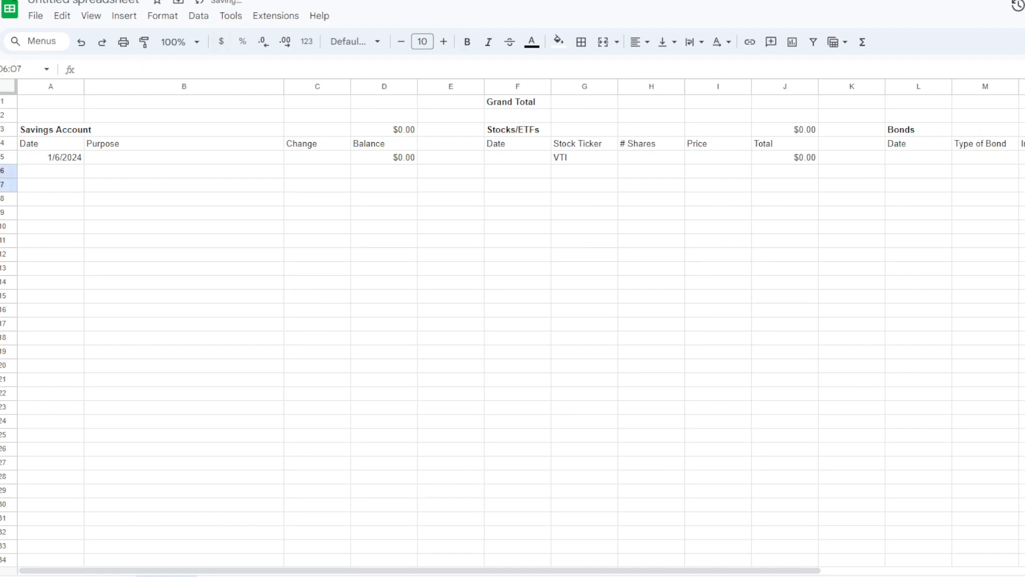
left_click_drag(1024, 130, 1024, 116)
right_click(1024, 129)
left_click(1024, 130)
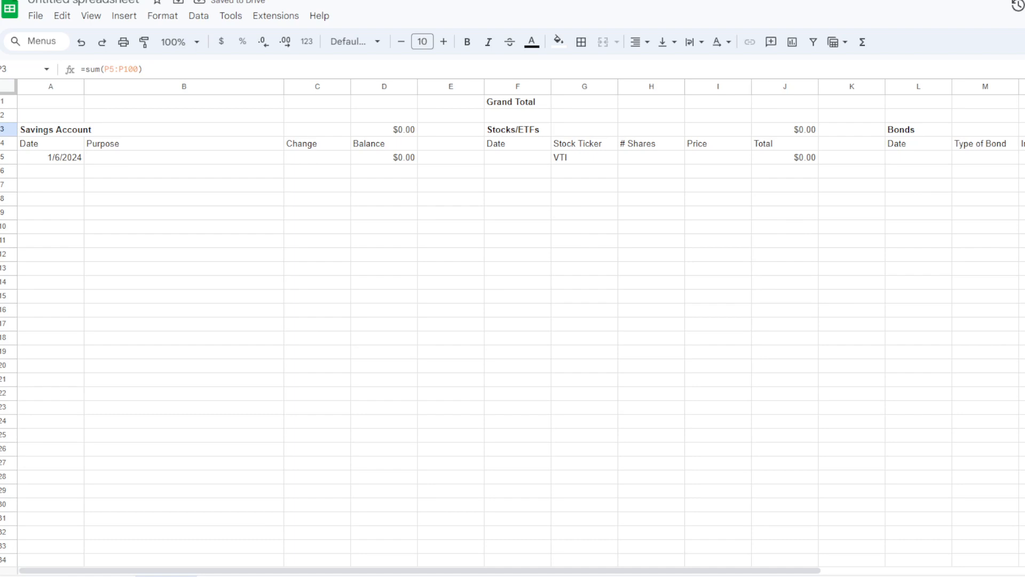
- Make the Stocks/ETFs sum in J3 and the Savings Account sum in D3 bold
key("Left")
key("Left")
key("Left")
key("Left")
key("Left")
key("Left")
key("ctrl+b")
key("Left")
key("Left")
key("Left")
key("Left")
key("Left")
key("Left")
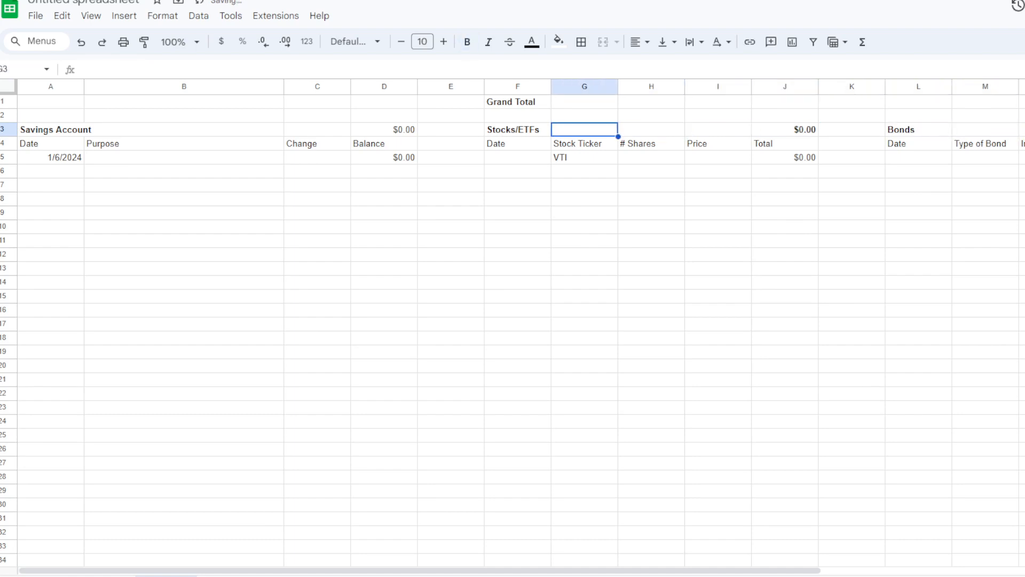
key("ctrl+b")
- Calculate the grand total in J1 with the formula =d3+j3+p3, adding the three section sums
key("Right")
key("Right")
key("Right")
key("Up")
key("Up")
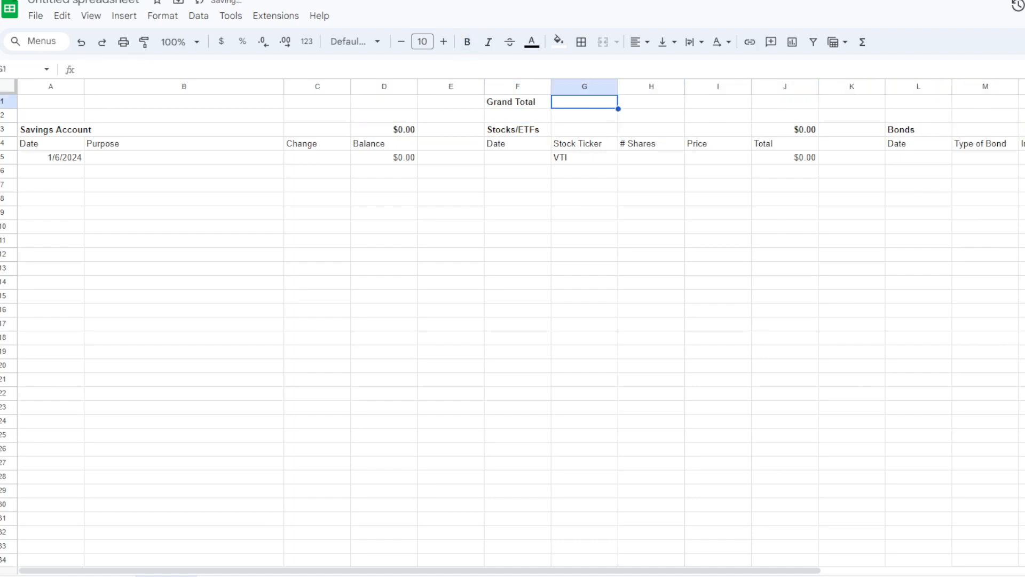
key("Right")
key("Right")
key("Right")
type("=")
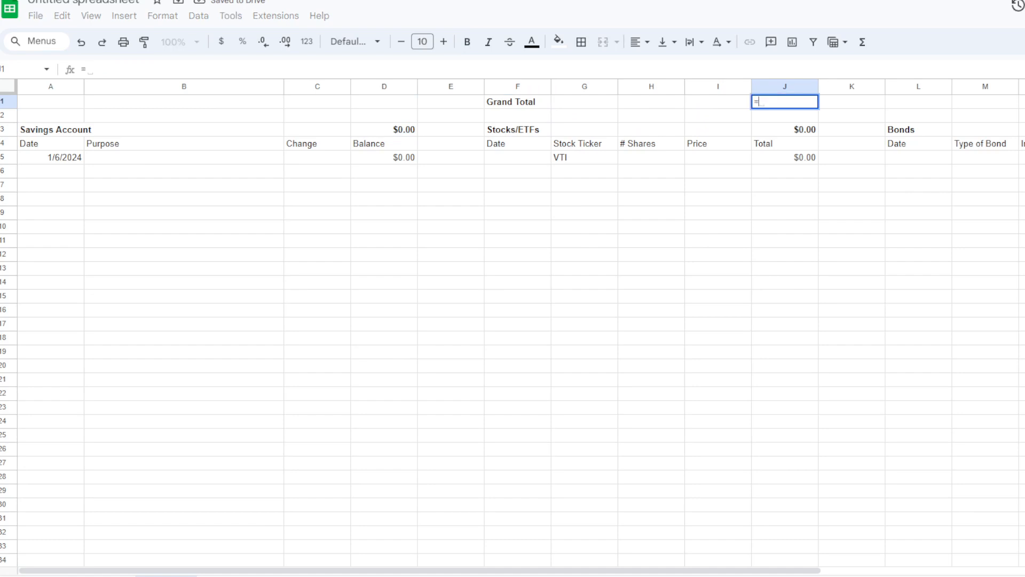
type("d3+")
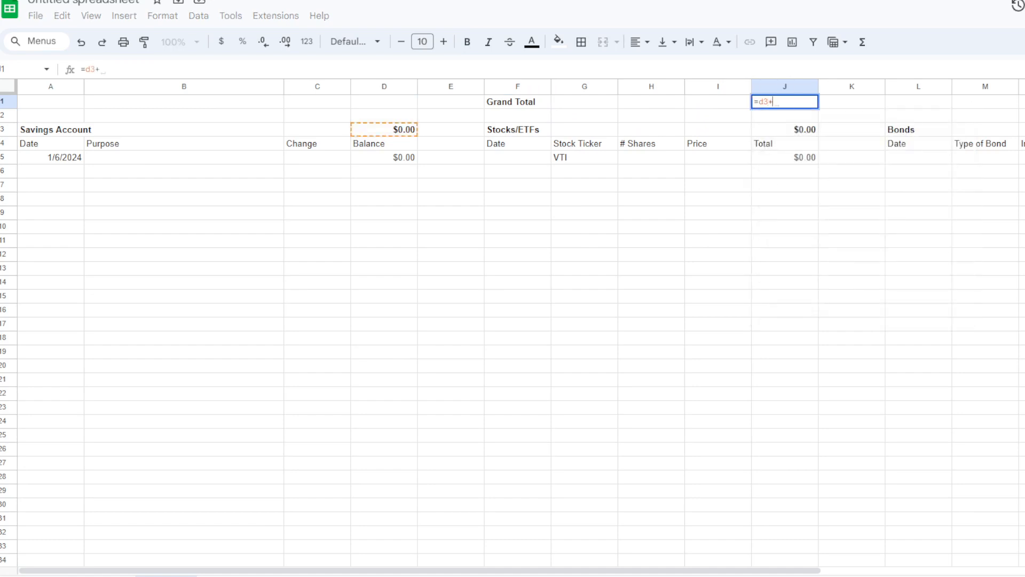
type("j3+p3")
key("Return")
key("Up")
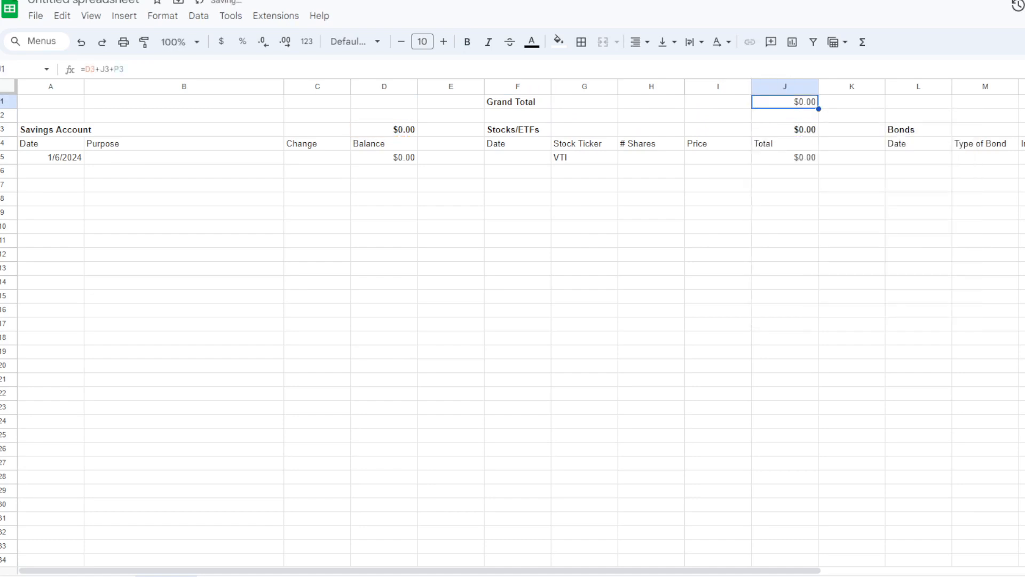
- Make the grand total in J1 bold and clear the VTI ticker from G5
left_click(467, 42)
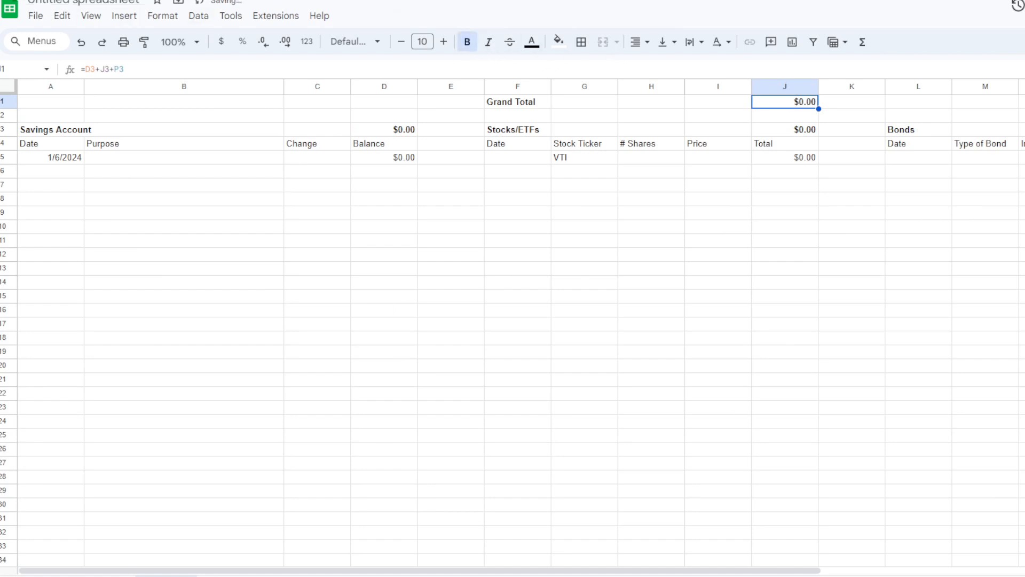
left_click(567, 170)
key("Left")
key("Left")
key("Left")
key("Left")
key("Left")
key("Left")
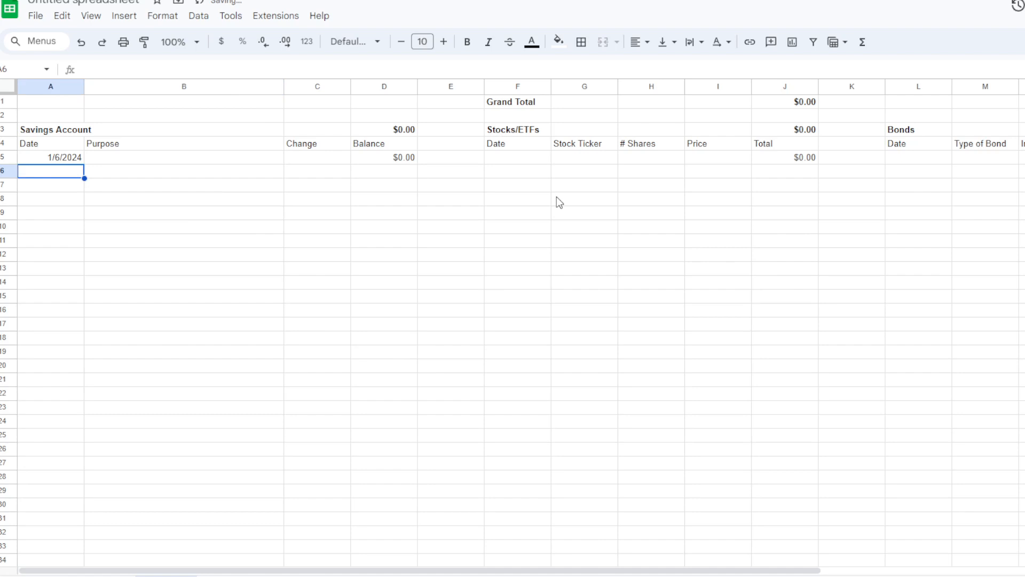
- Check the first entry row and column headings across the Savings Account, Stocks/ETFs and Bonds sections
key("Up")
key("Right")
key("Right")
key("Right")
key("Left")
key("Left")
key("Left")
key("Right")
key("Right")
key("Right")
key("Right")
key("Right")
key("Right")
key("Right")
key("Right")
key("Right")
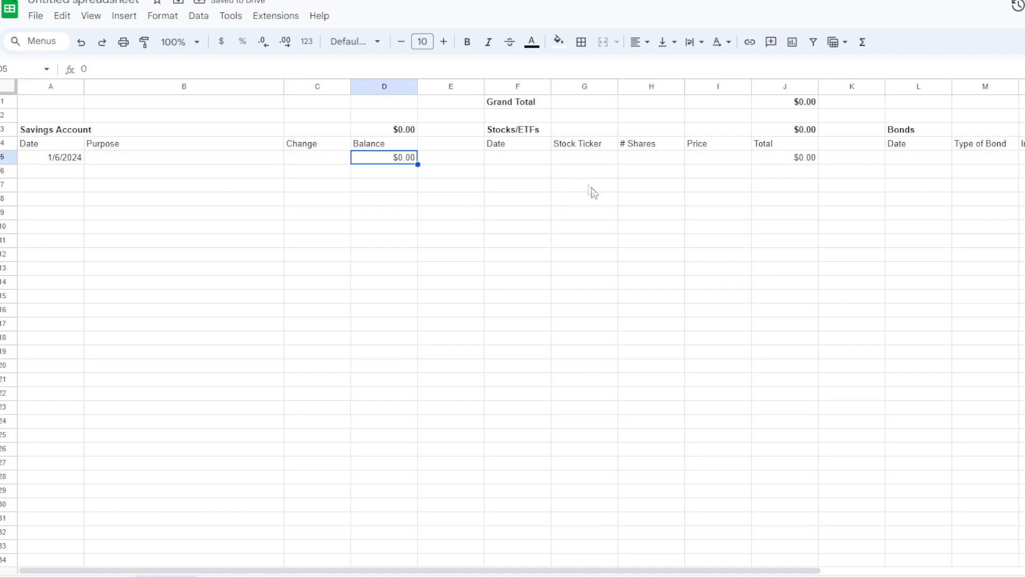
key("Right")
key("Right")
key("Right")
key("Left")
key("Left")
key("Left")
key("Left")
key("Left")
key("Left")
key("Left")
key("Left")
key("Left")
key("Left")
key("Left")
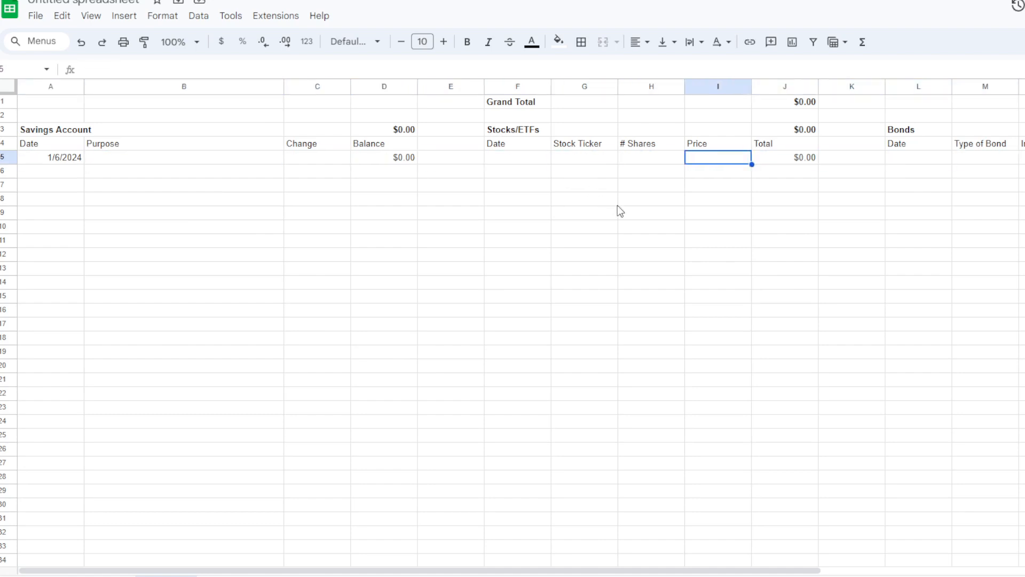
key("Right")
key("Right")
key("Down")
key("Down")
key("Up")
key("Up")
key("Up")
key("Right")
key("Right")
key("Right")
key("Right")
key("Right")
key("Right")
key("Right")
key("Right")
key("Right")
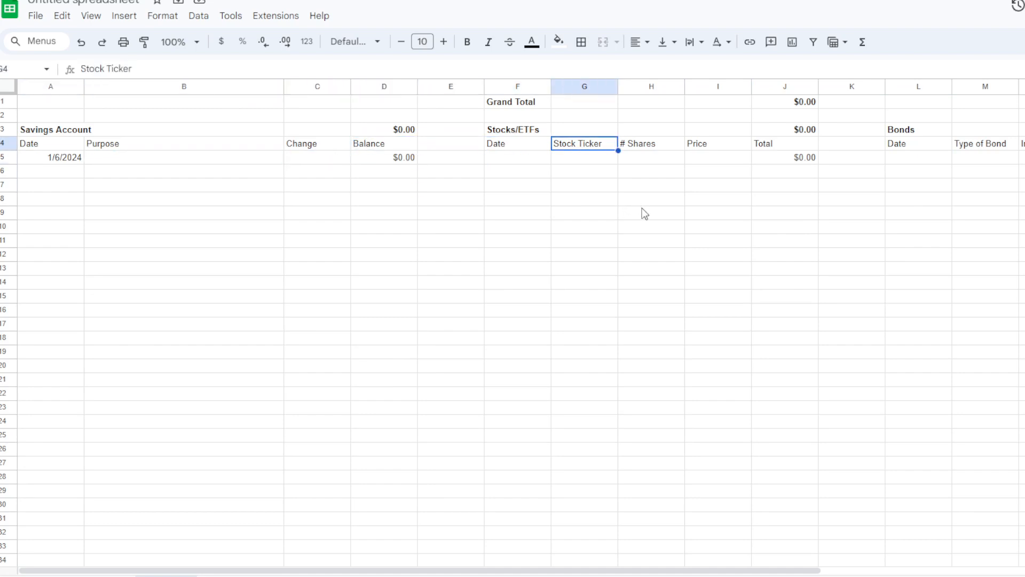
- Copy the Stocks/ETFs Total formula from J5 into P5 for the Bonds section
key("Left")
key("Left")
key("Left")
key("Down")
key("ctrl+c")
key("Right")
key("Right")
key("Right")
key("Right")
key("Right")
key("Right")
key("ctrl+v")
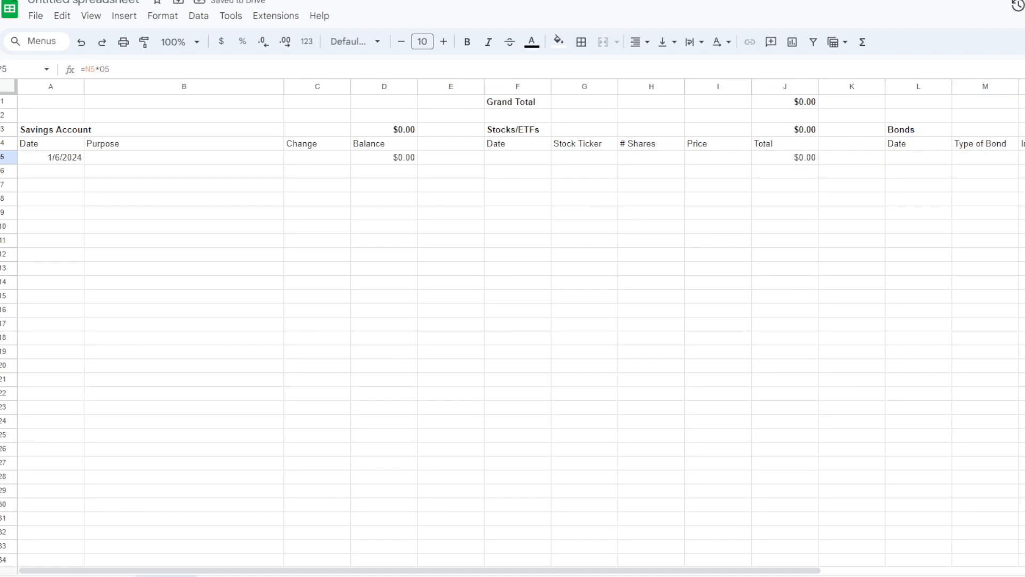
- Rename the spreadsheet as Beer Money Portfolio
left_click(114, 2)
type("Beer M")
type("ortfolio")
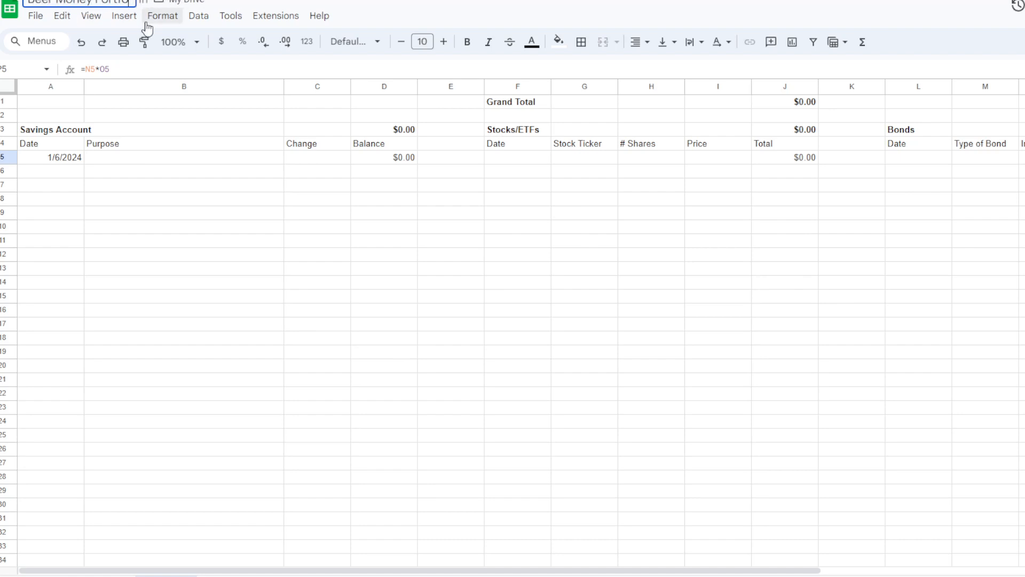
key("Return")
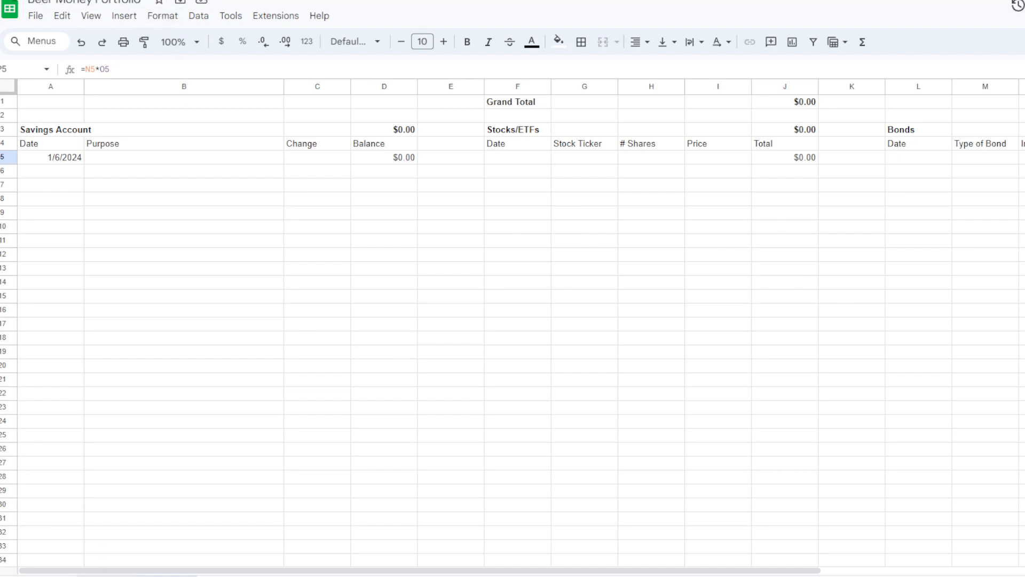
- Examine the Savings Account row G2:K2 and the sum formula of the Stocks/ETFs section in E3
left_click(106, 576)
left_click(33, 16)
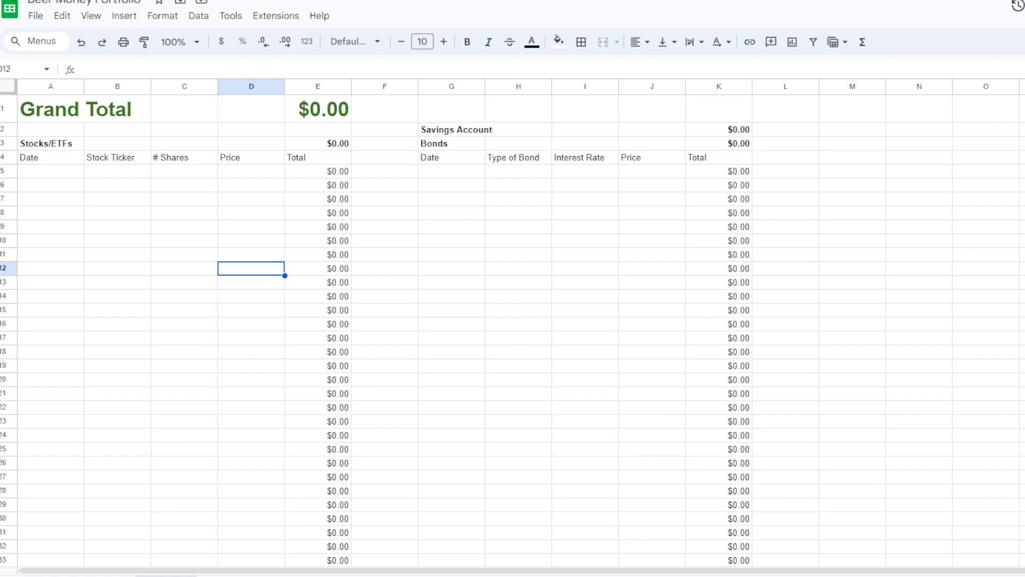
left_click_drag(451, 130, 724, 131)
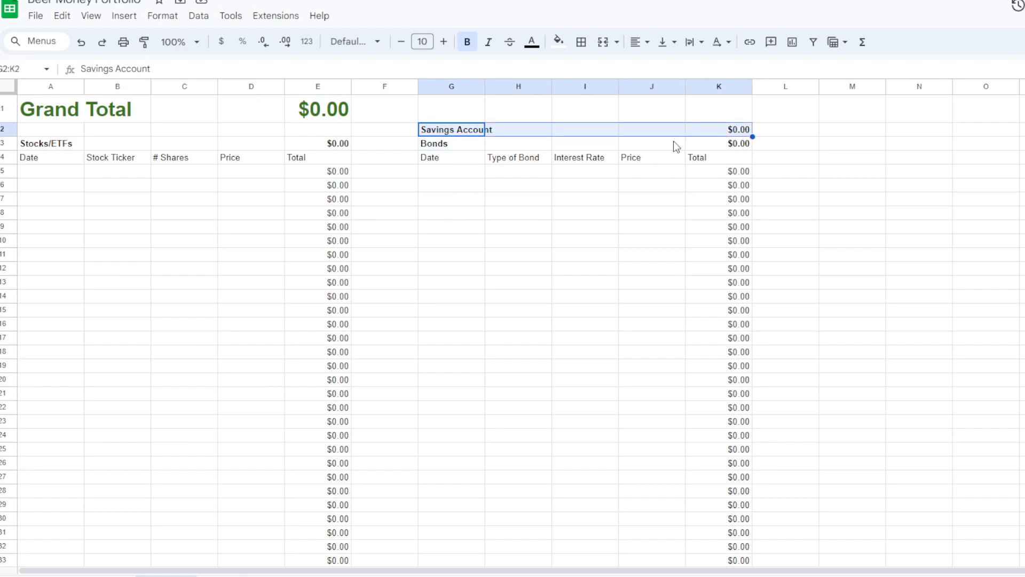
left_click_drag(64, 145, 694, 243)
left_click(684, 242)
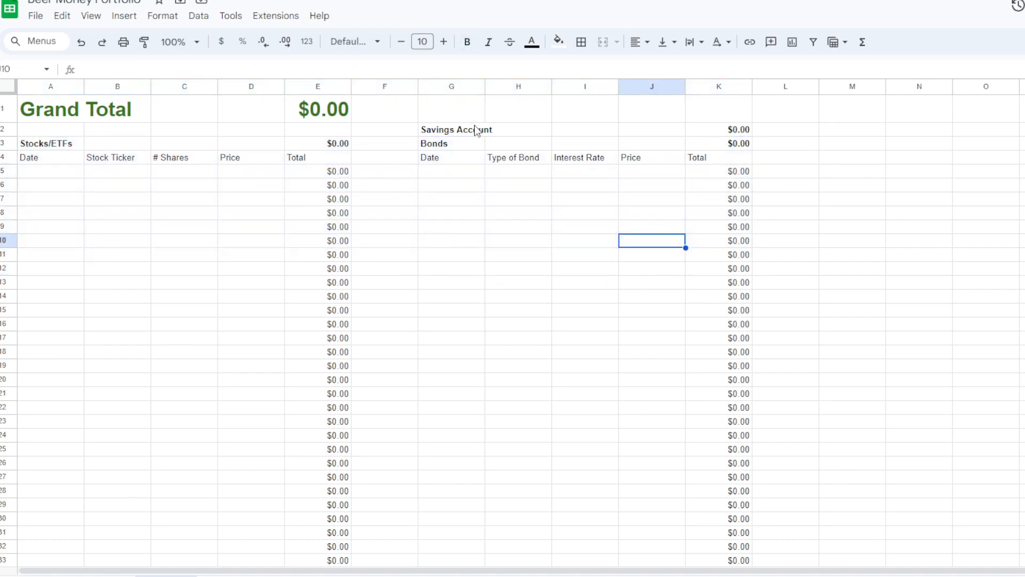
left_click_drag(471, 130, 721, 134)
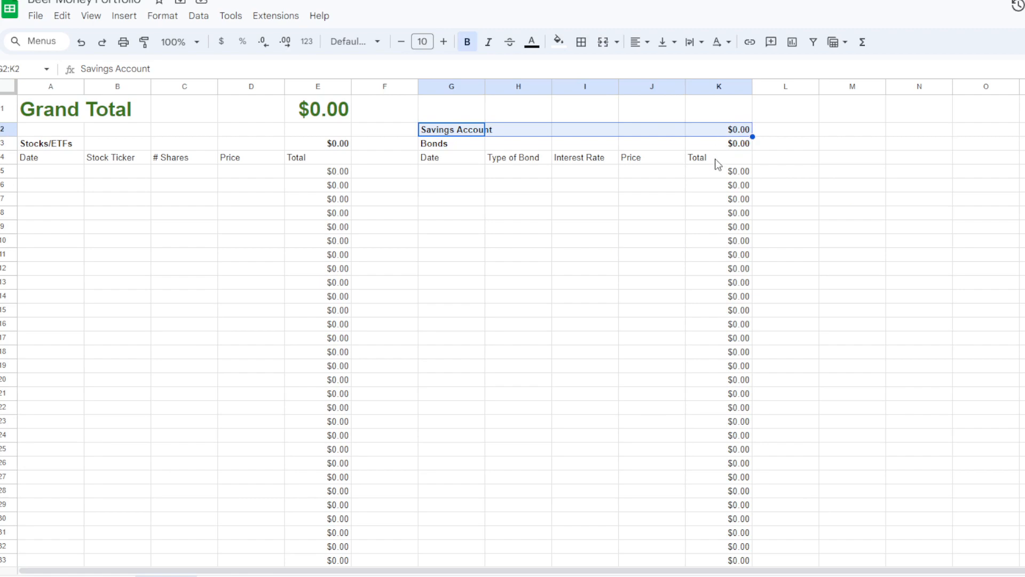
left_click(341, 146)
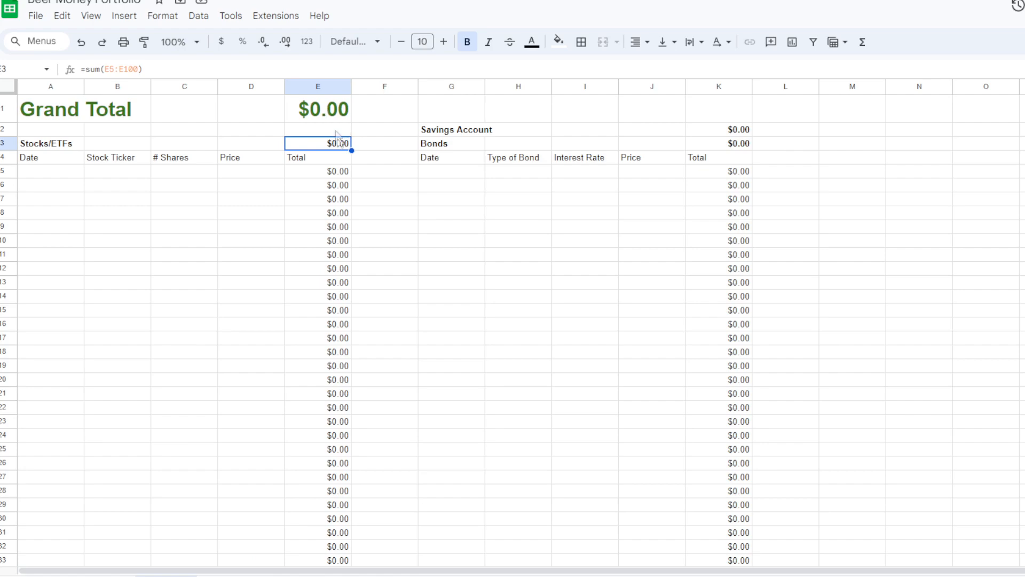
- Enter a sample stock entry in row 5 with a price of 3 in D5 and 10 shares in C5
left_click(243, 171)
type("3")
key("Return")
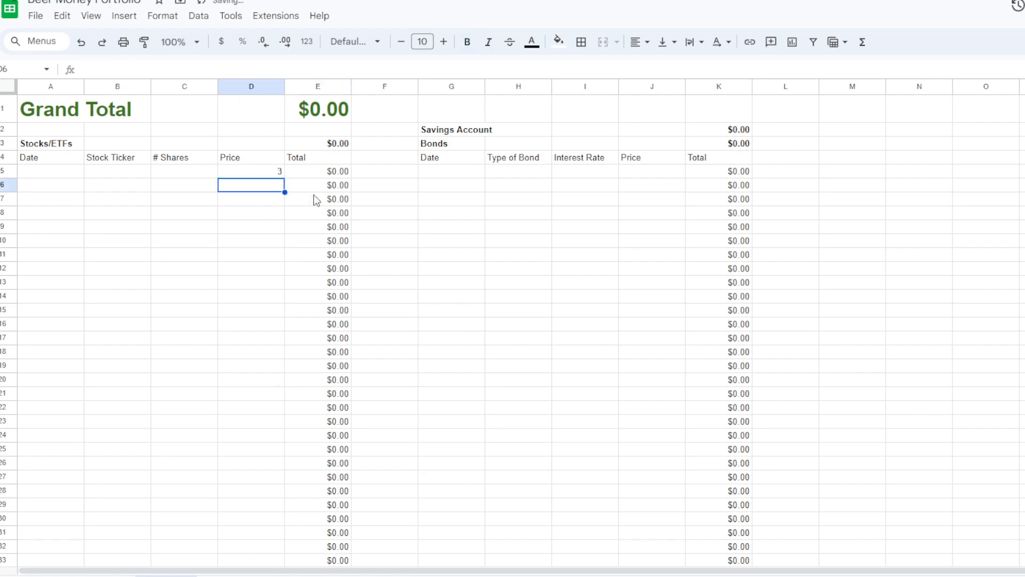
left_click(328, 174)
left_click(199, 175)
type("10")
key("Return")
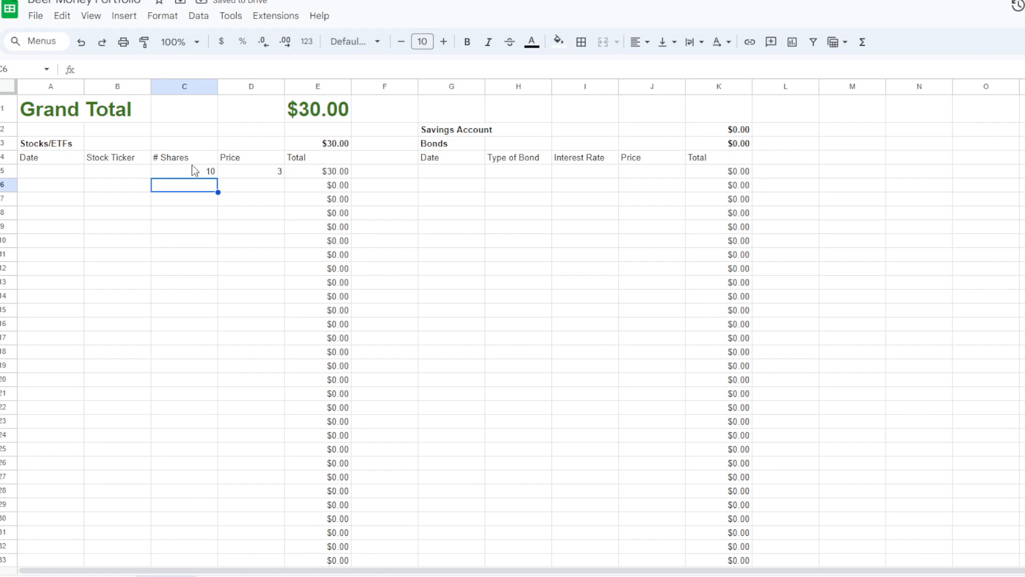
- Format the price in D5 as currency and fill it down the Price column to D55
left_click(247, 172)
left_click(221, 42)
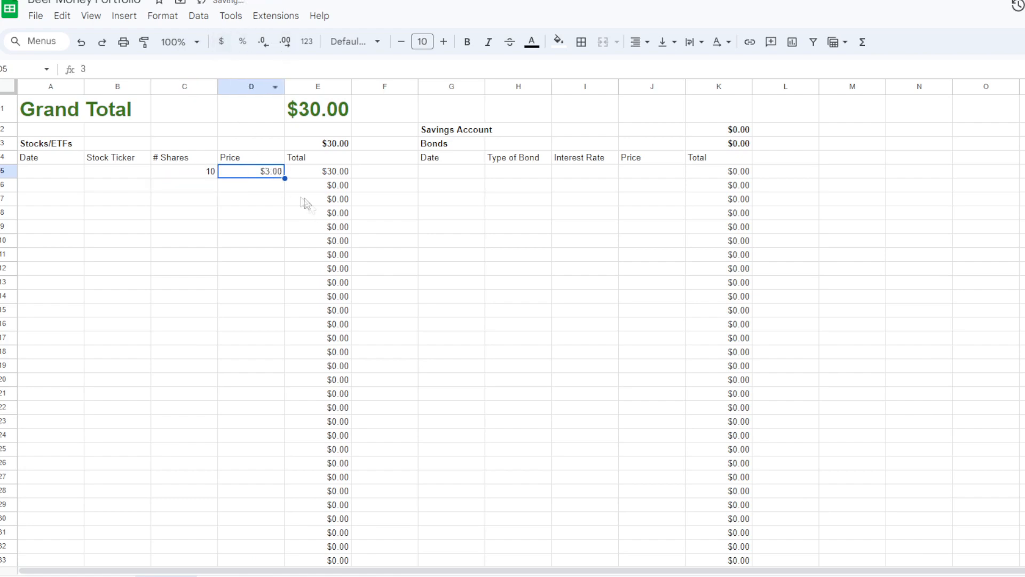
left_click_drag(285, 179, 297, 522)
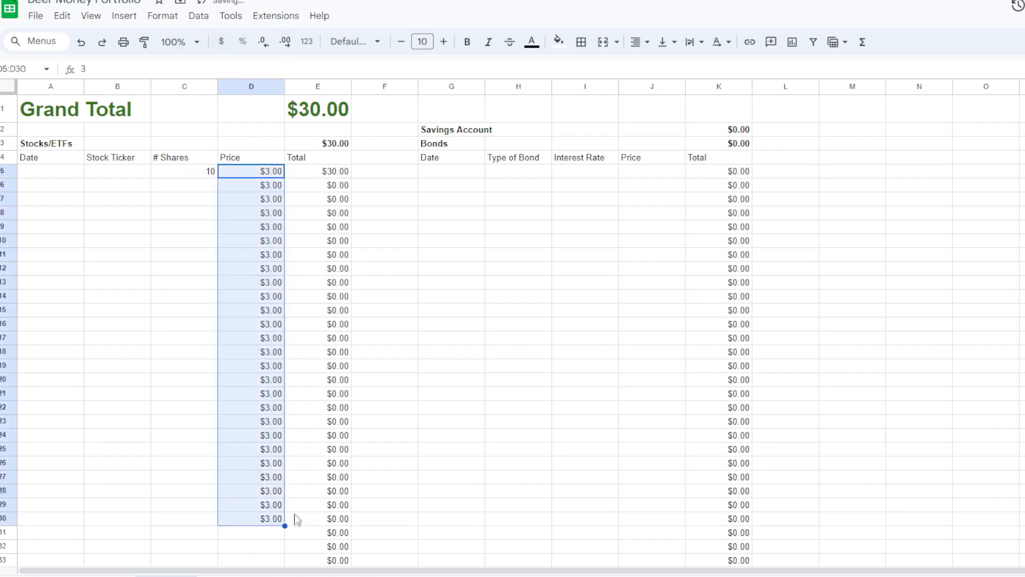
scroll(283, 389, "down", 6)
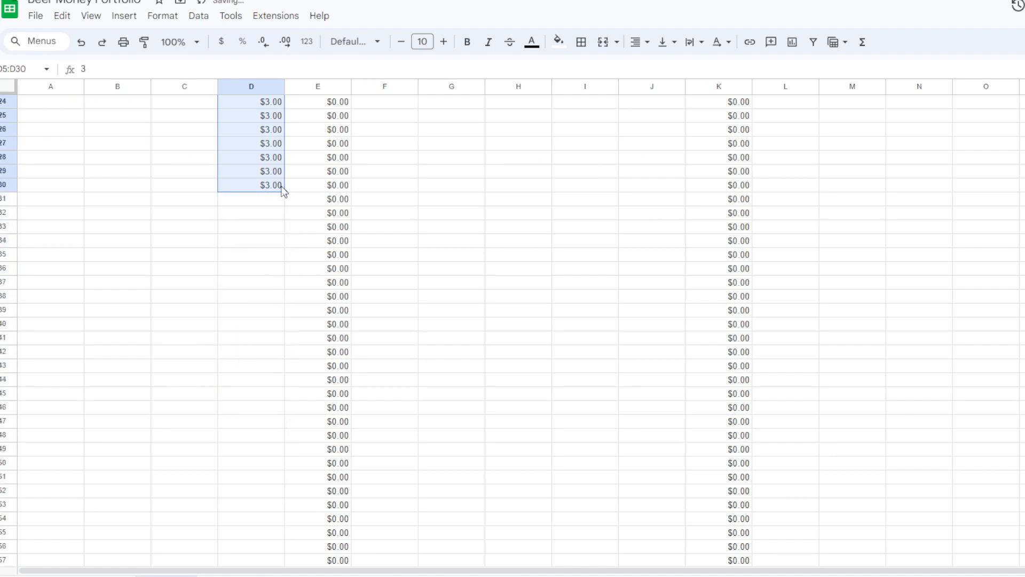
left_click_drag(283, 190, 282, 532)
scroll(299, 310, "up", 6)
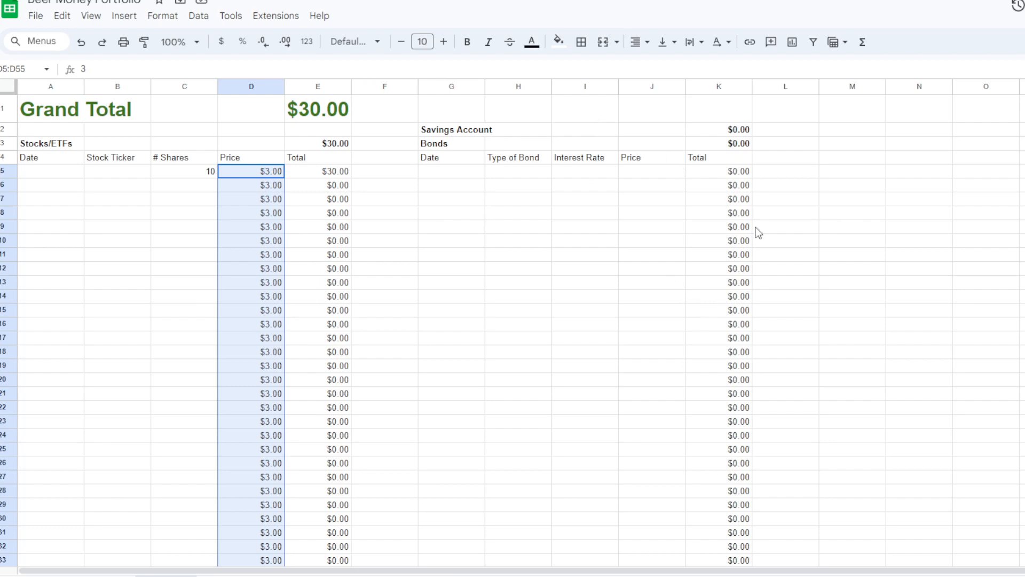
- Extend the Stocks/ETFs heading in A3 to read Stocks/ETFs/Crypto
left_click(108, 177)
left_click(64, 130)
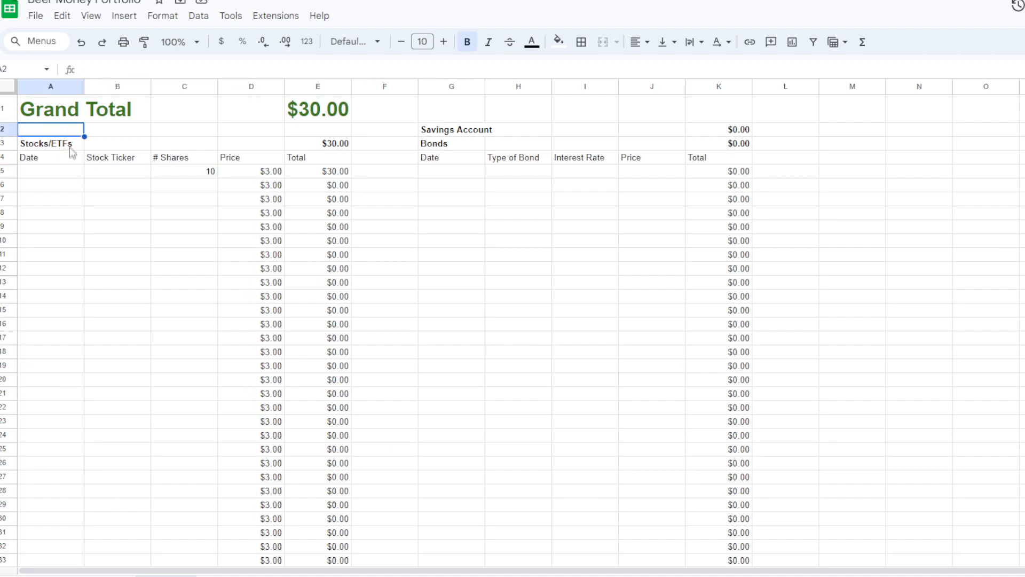
left_click(66, 143)
type("/Crypto")
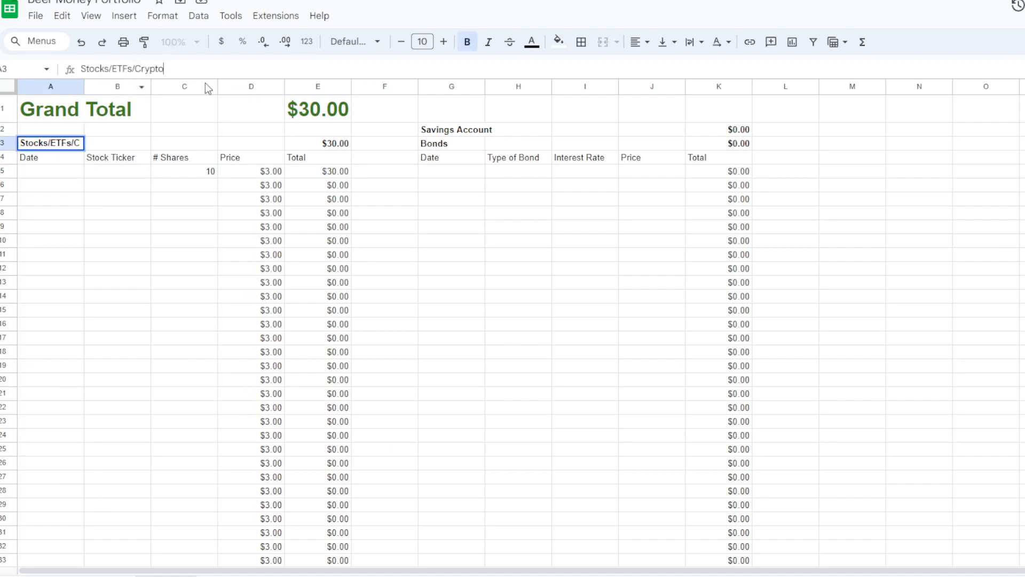
key("Return")
key("Down")
key("Down")
key("Right")
key("Right")
key("Left")
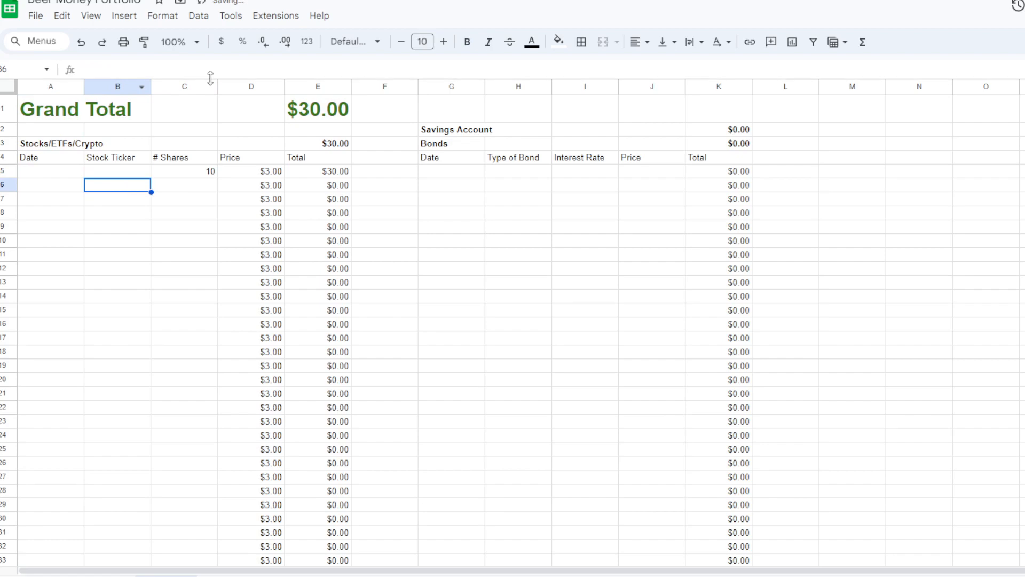
key("Right")
key("Right")
key("Right")
key("Left")
key("Left")
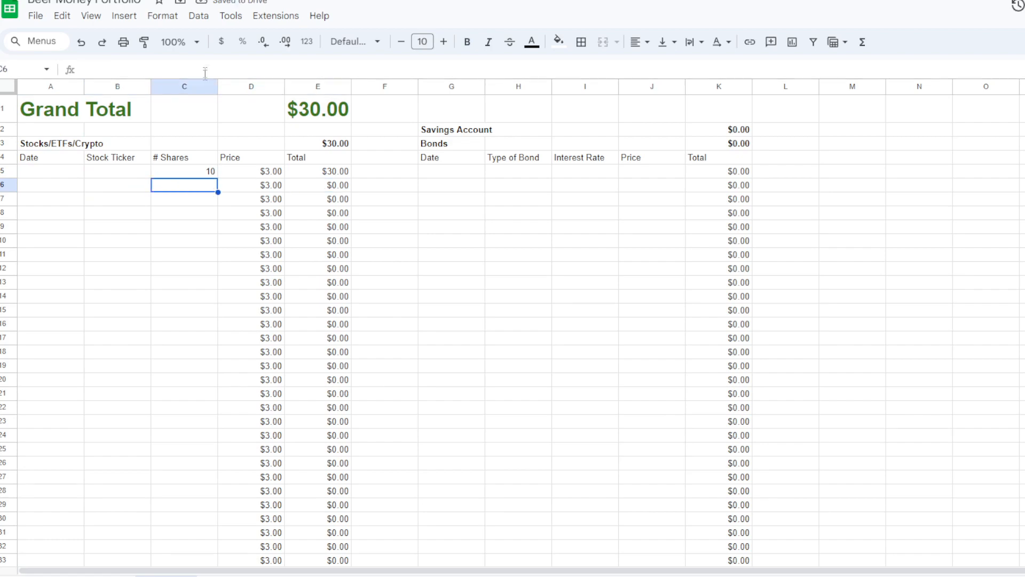